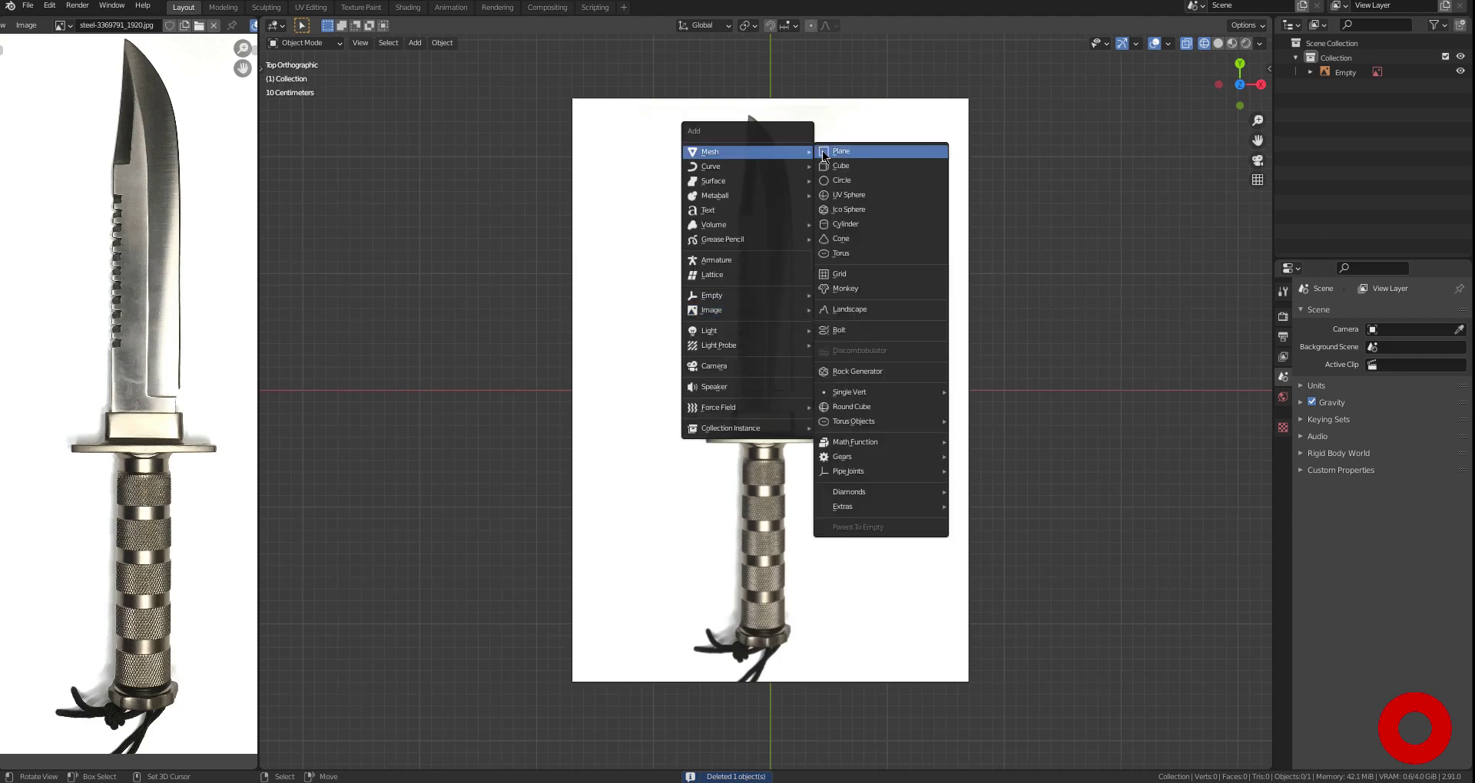
Add a cylinder mesh and rotate it 90 degrees
key("x")
left_click(768, 388)
key("shift+a")
left_click(853, 388)
left_click(450, 588)
key("KP_Divide")
type("r90")
key("Return")
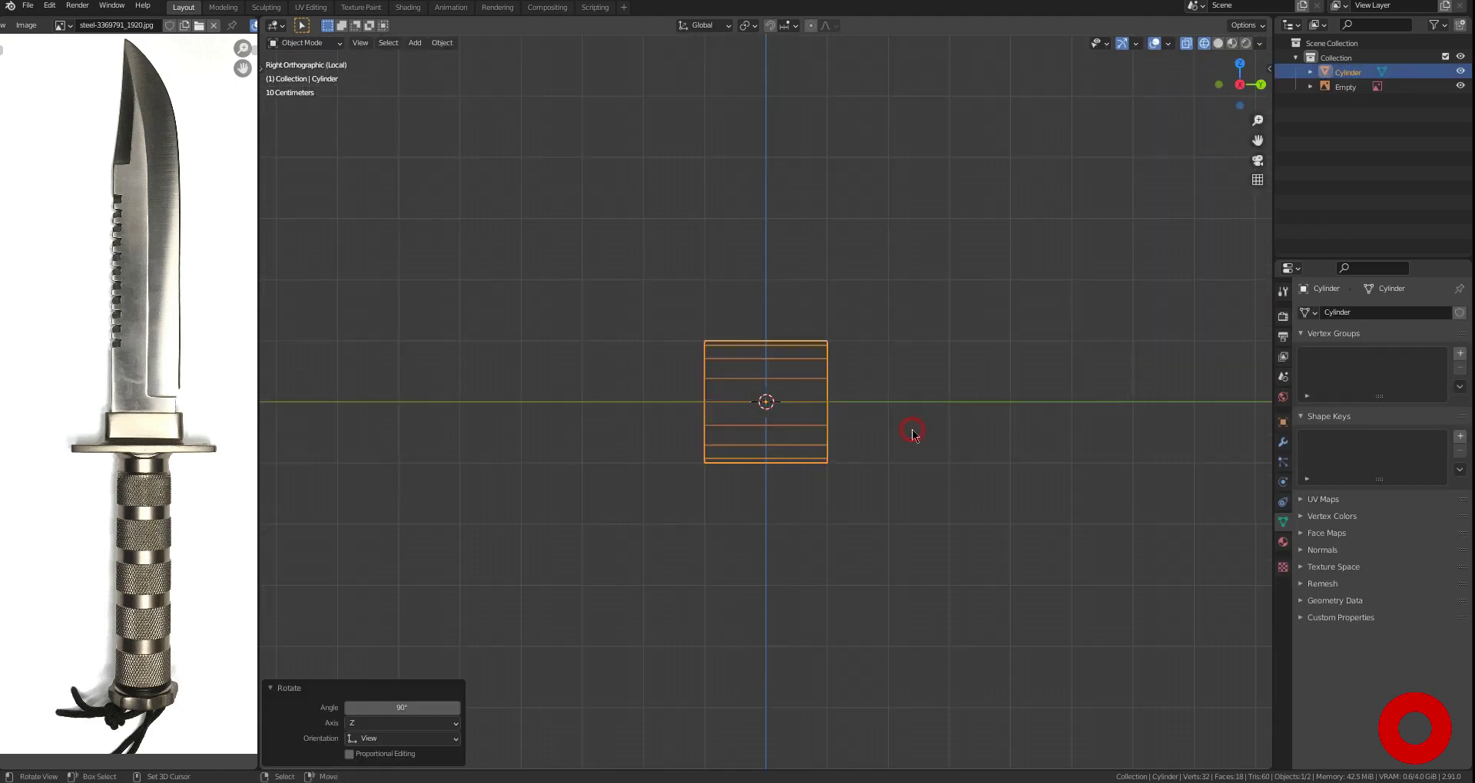
key("KP_Divide")
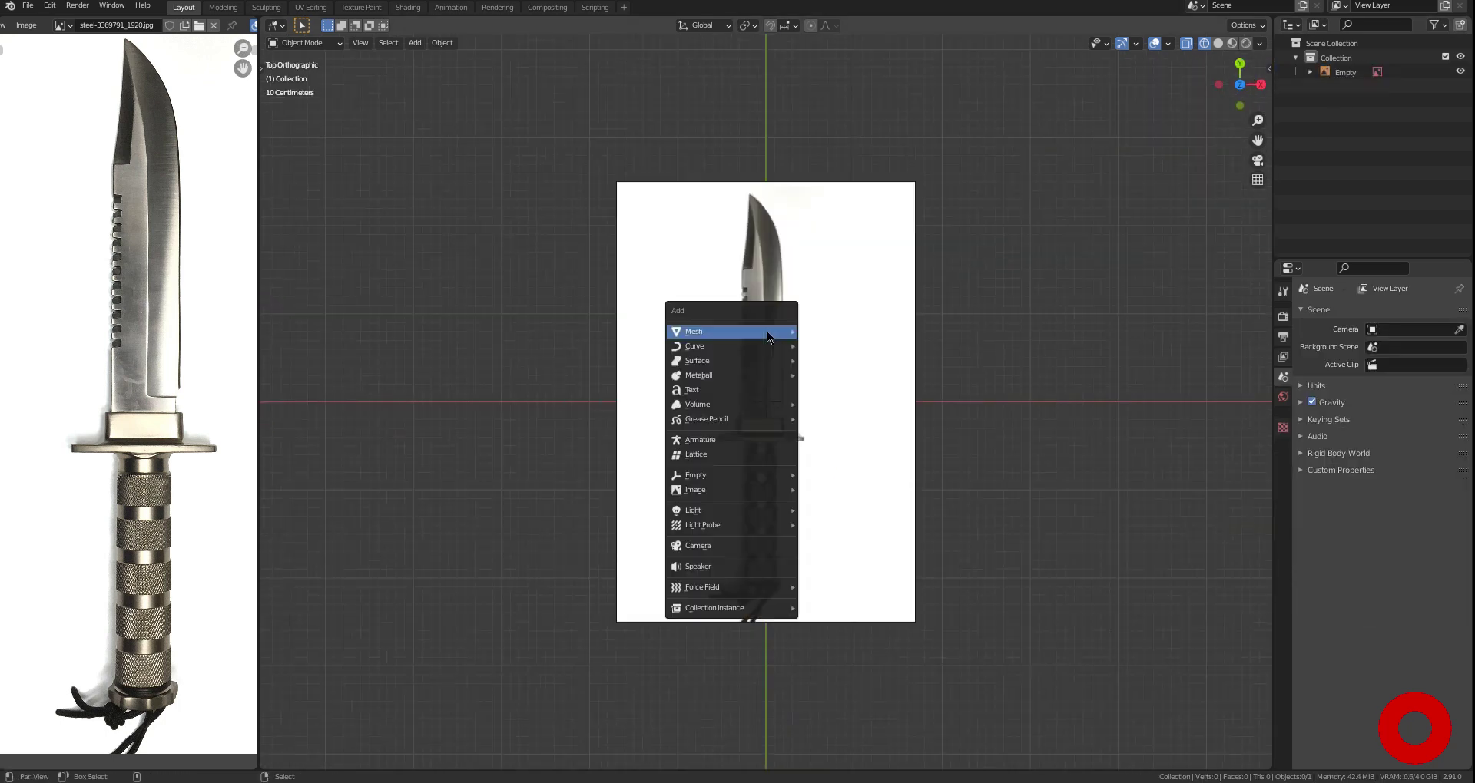
Add a second cylinder, shrink it, move it onto the handle and scale it 3 along Y
key("shift+a")
left_click(837, 393)
type("rx9")
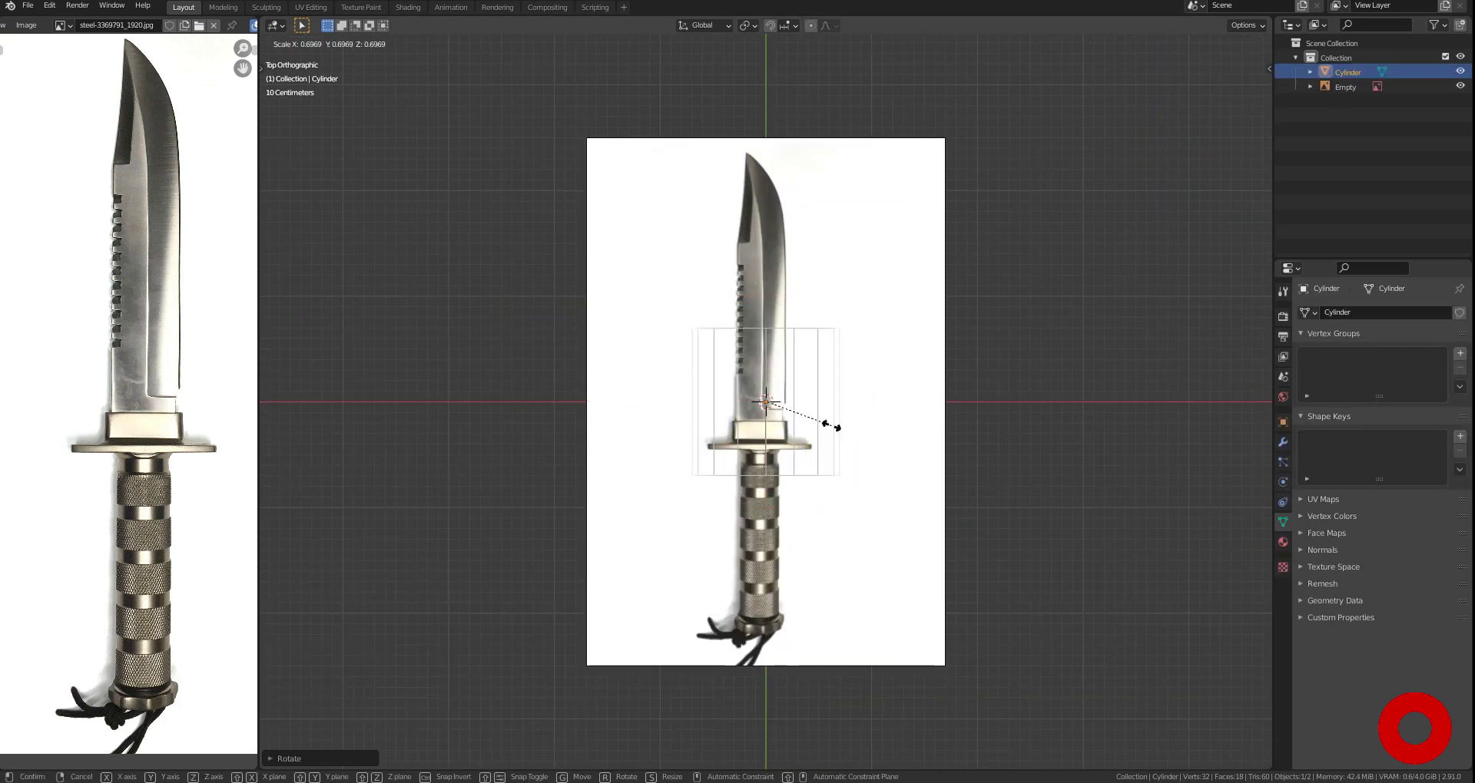
left_click(821, 379)
scroll(821, 379, "up", 2)
left_click_drag(809, 376, 822, 542)
scroll(826, 493, "up", 3)
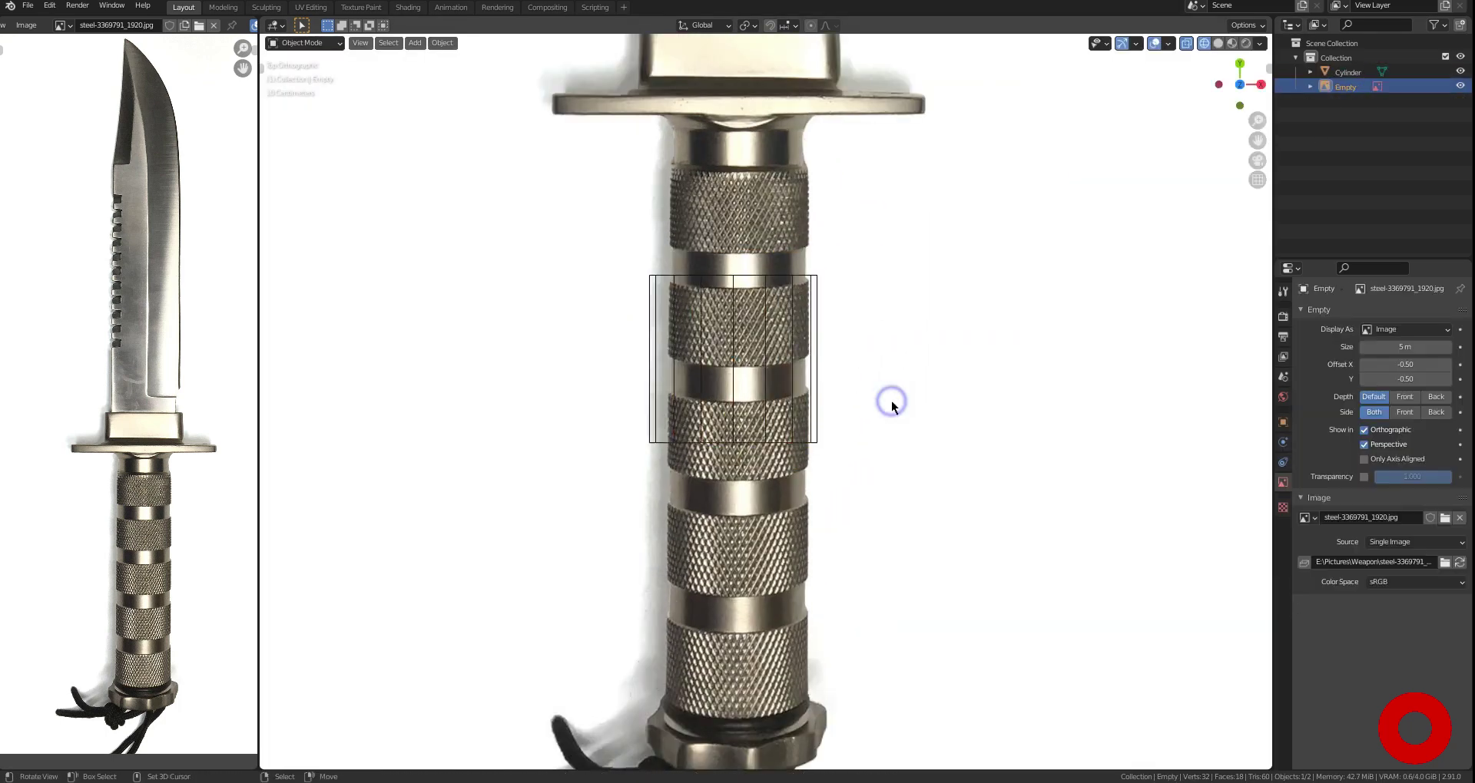
scroll(837, 397, "down", 2)
type("sy3")
key("Return")
scroll(837, 421, "up", 1)
In Edit Mode, resize the cylinder's end and bevel the selected band edge loops
key("Tab")
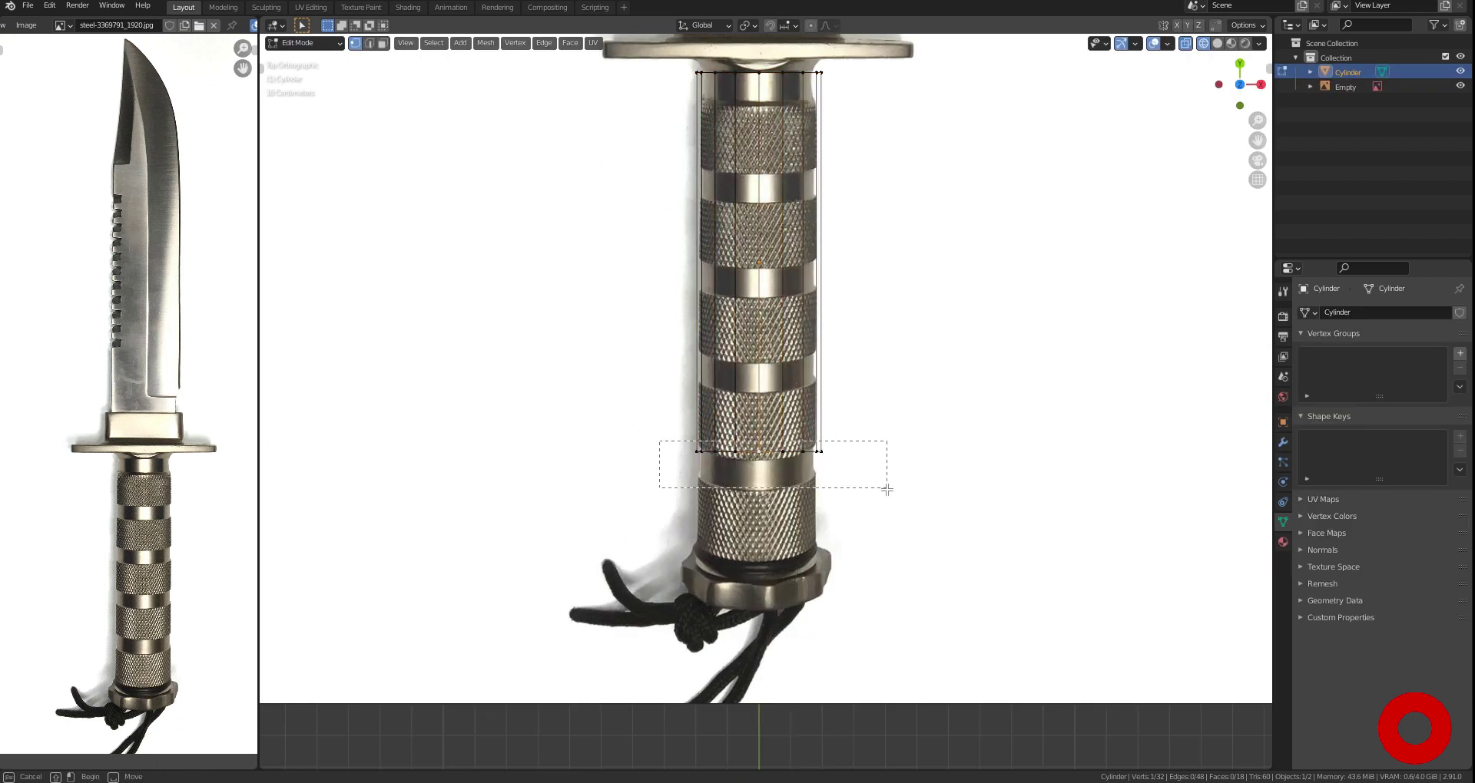
left_click_drag(659, 442, 848, 477)
scroll(950, 317, "up", 4)
left_click(982, 288)
scroll(855, 339, "down", 3)
scroll(789, 396, "up", 2)
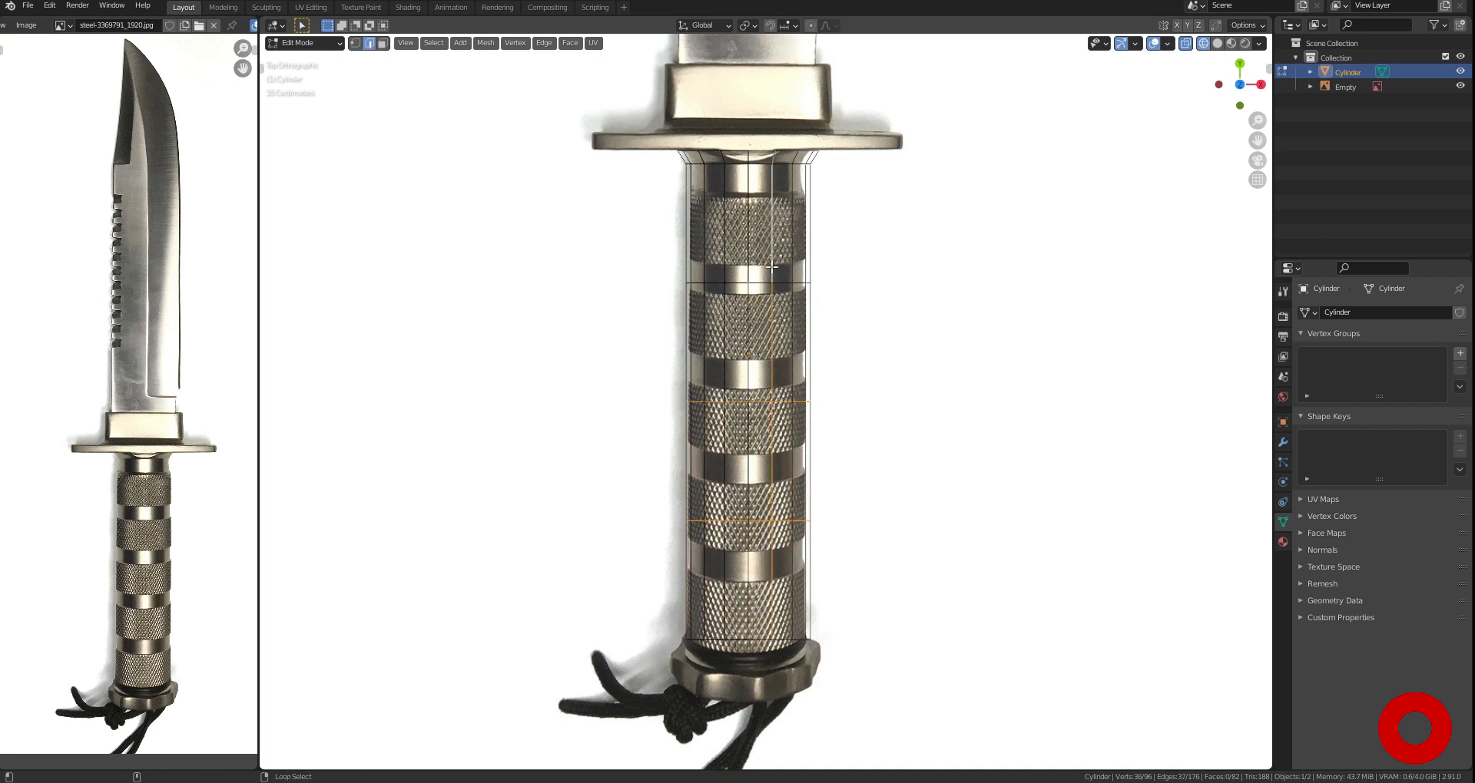
left_click(763, 282, "alt+shift")
key("ctrl+b")
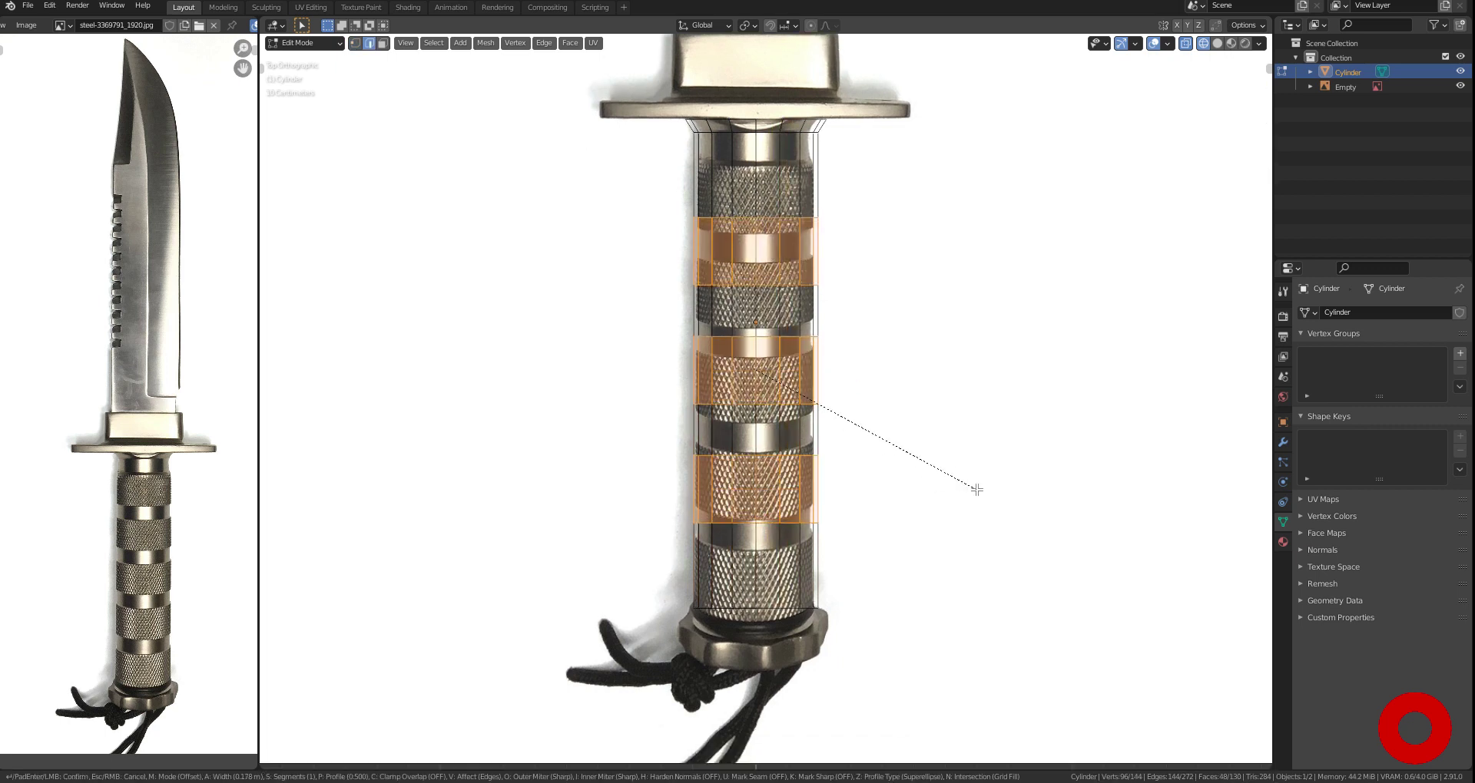
Extrude the band faces and push them outward to raise the knurled rings
key("a")
key("alt+a")
key("e")
scroll(879, 503, "down", 1)
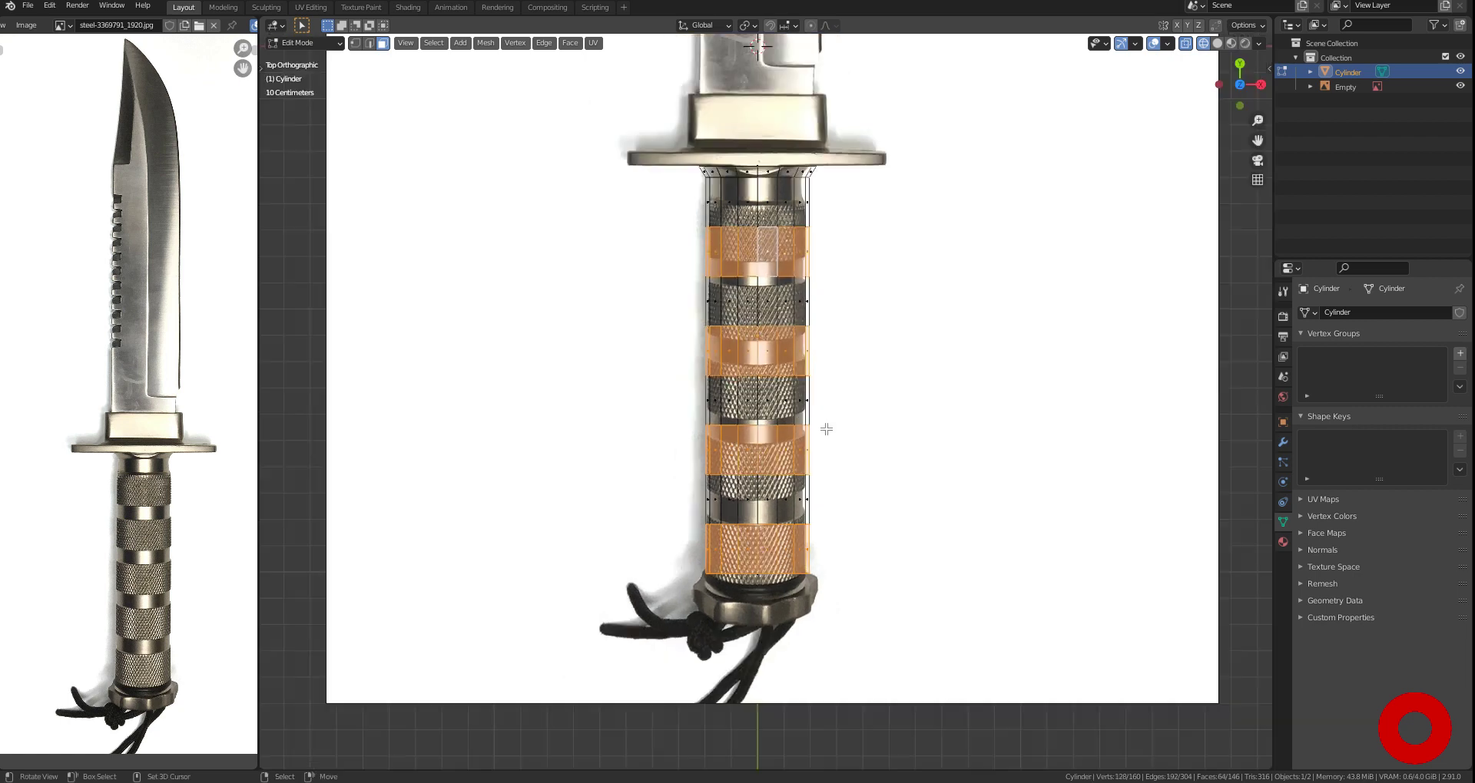
left_click(879, 503)
left_click(884, 489)
middle_click_drag(884, 489, 825, 433)
scroll(825, 433, "up", 4)
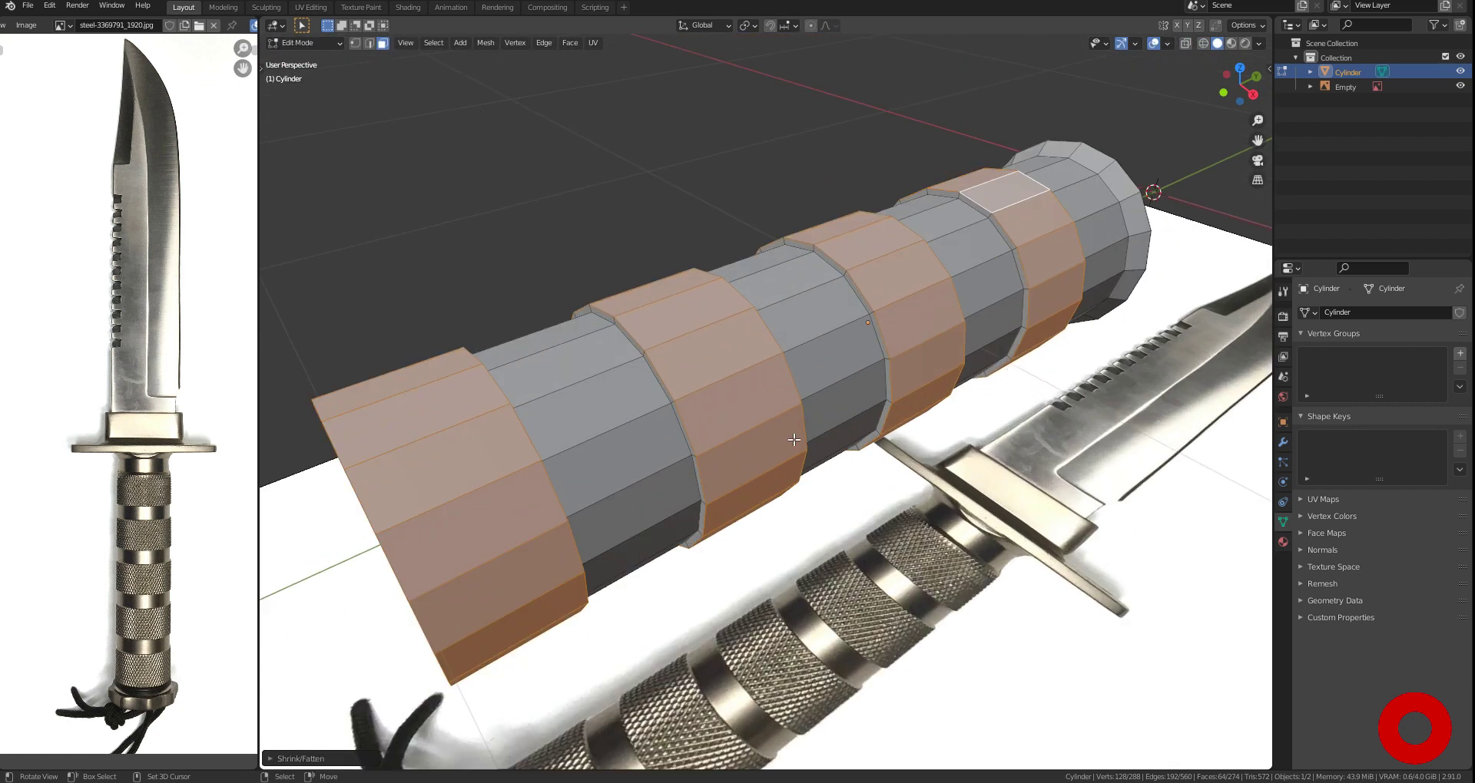
Add ten loop cuts along the handle and separate the band faces into their own object
key("KP_7")
key("alt+z")
key("2")
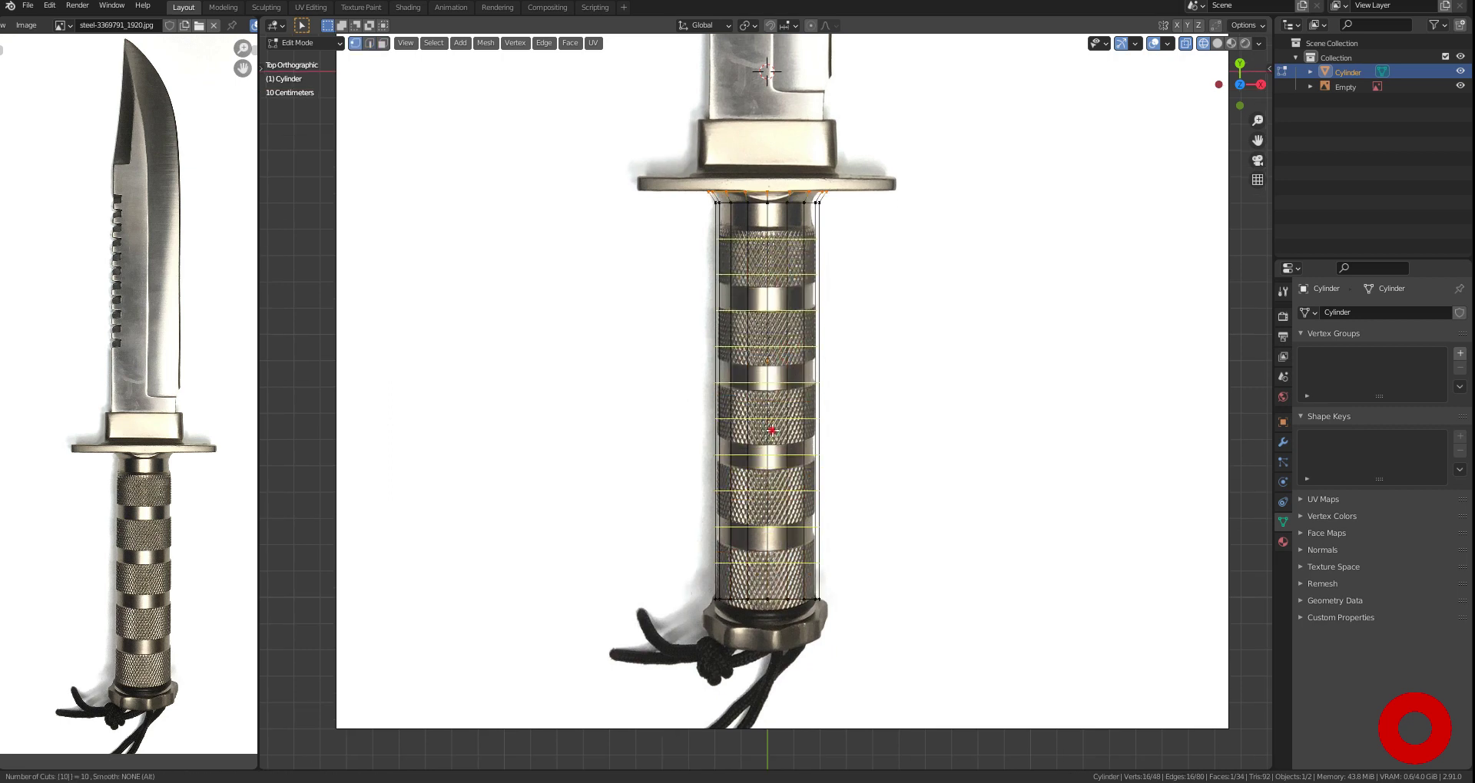
left_click(771, 430)
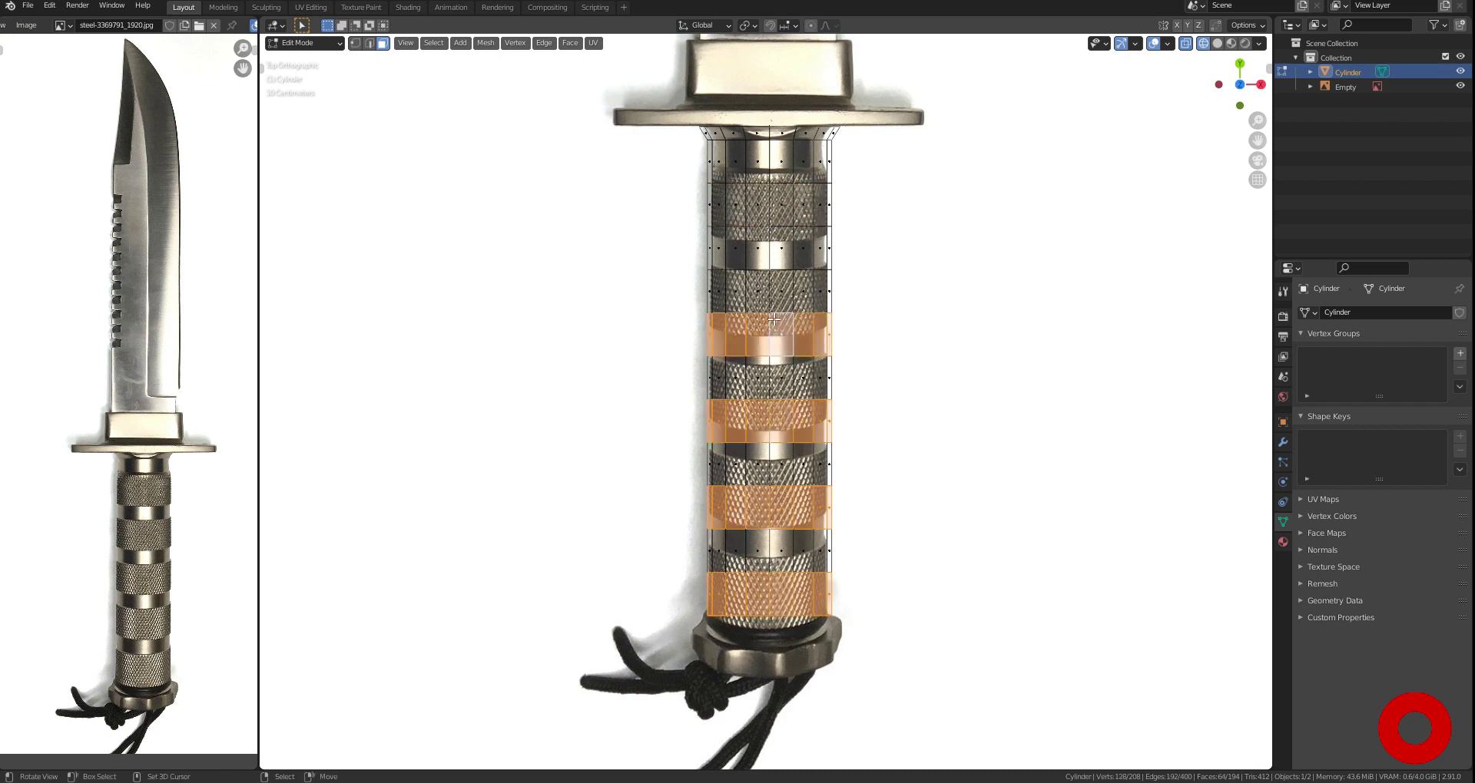
left_click(766, 315, "alt+shift")
scroll(826, 484, "up", 1)
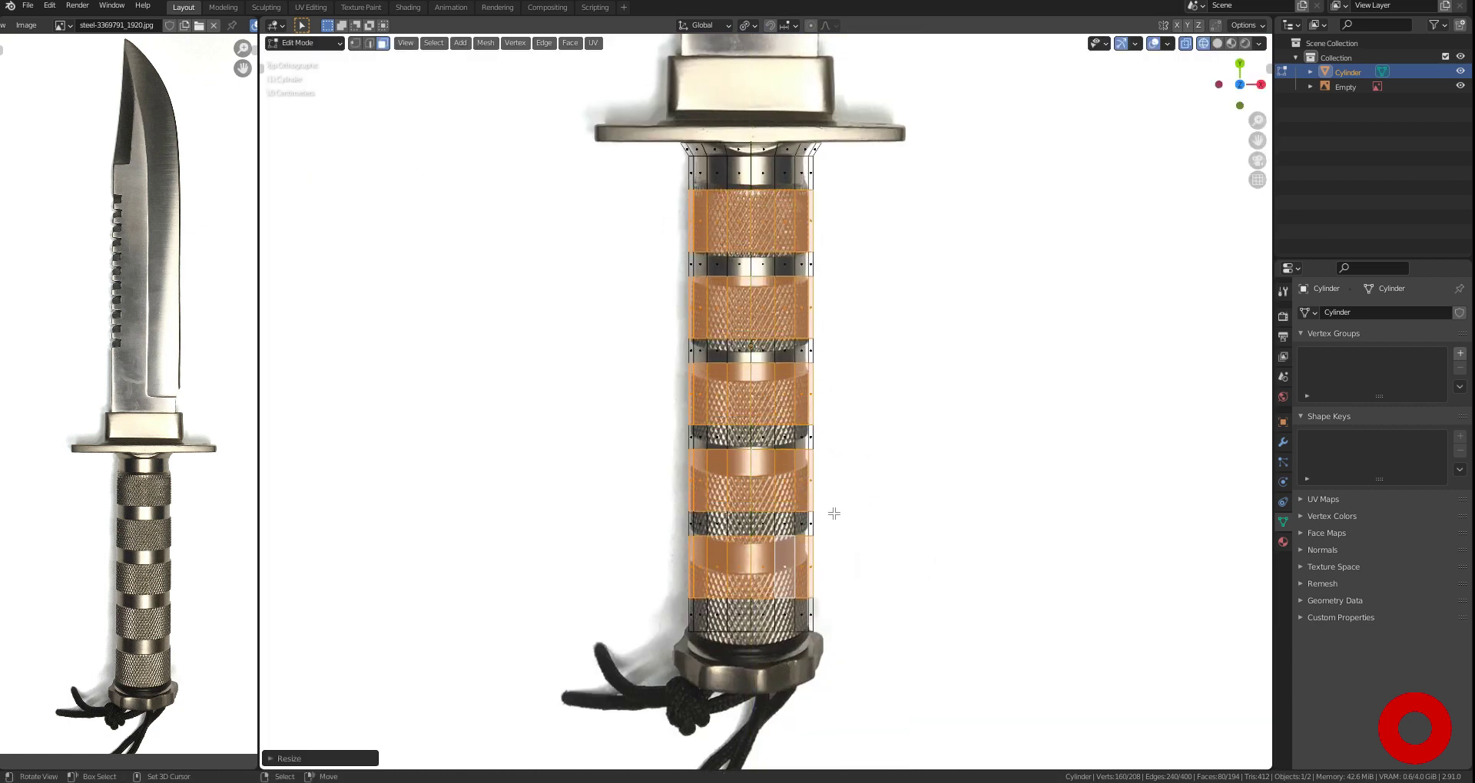
key("p")
Inset the handle's end-cap face and bevel its edge loop
key("ctrl+Tab")
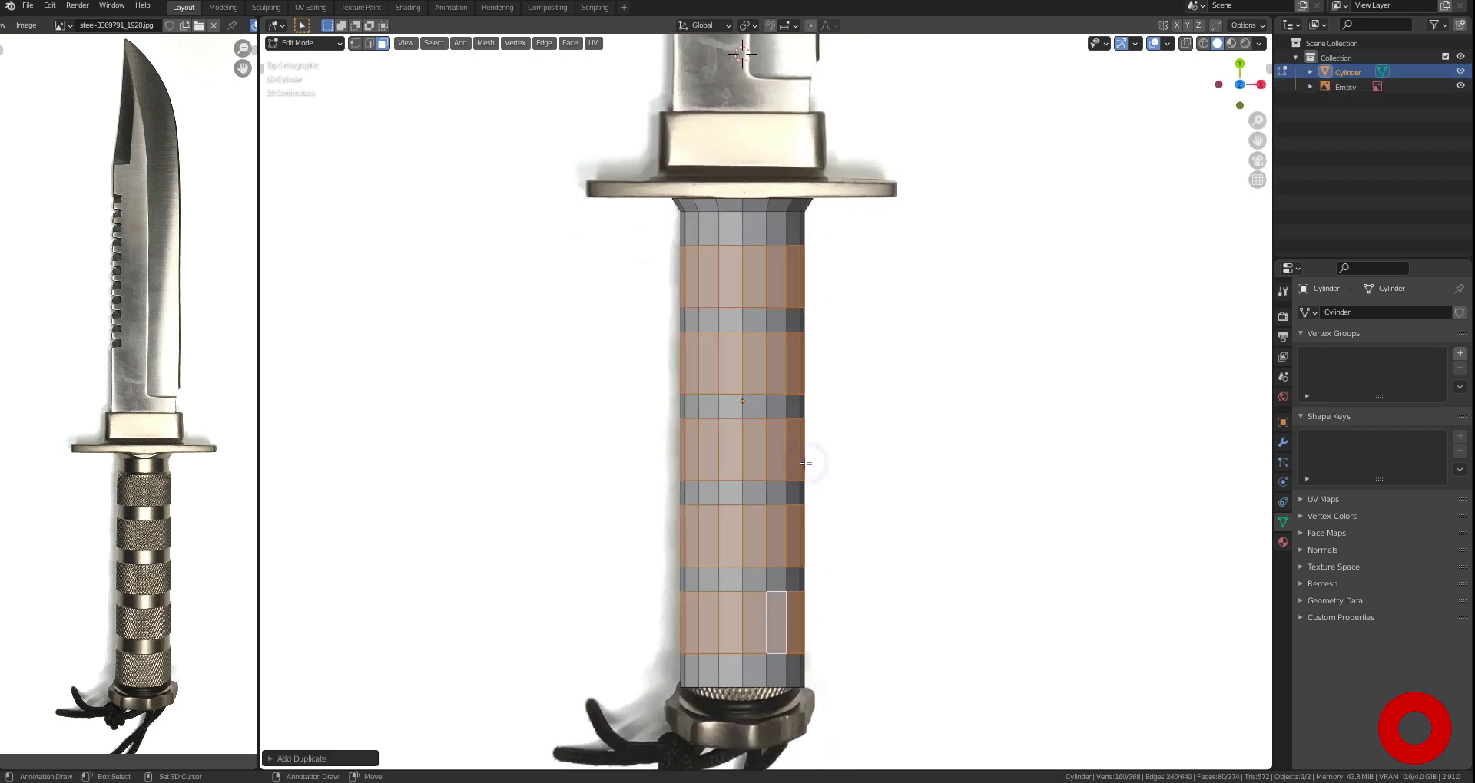
left_click(817, 468)
middle_click_drag(722, 481, 860, 453)
left_click(871, 465)
scroll(868, 461, "up", 1)
key("i")
key("KP_7")
scroll(754, 438, "up", 4)
key("ctrl+b")
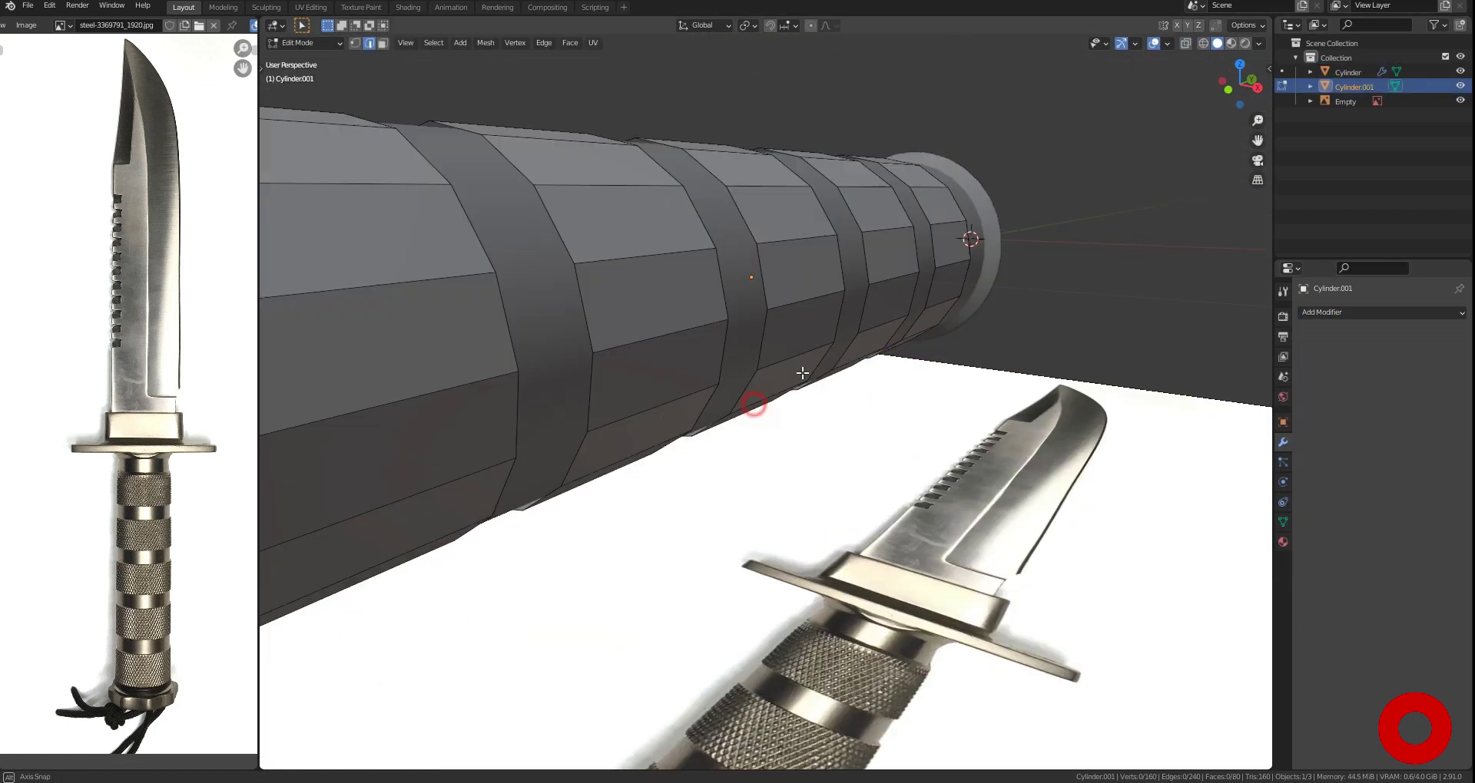
middle_click_drag(803, 373, 813, 394, "alt")
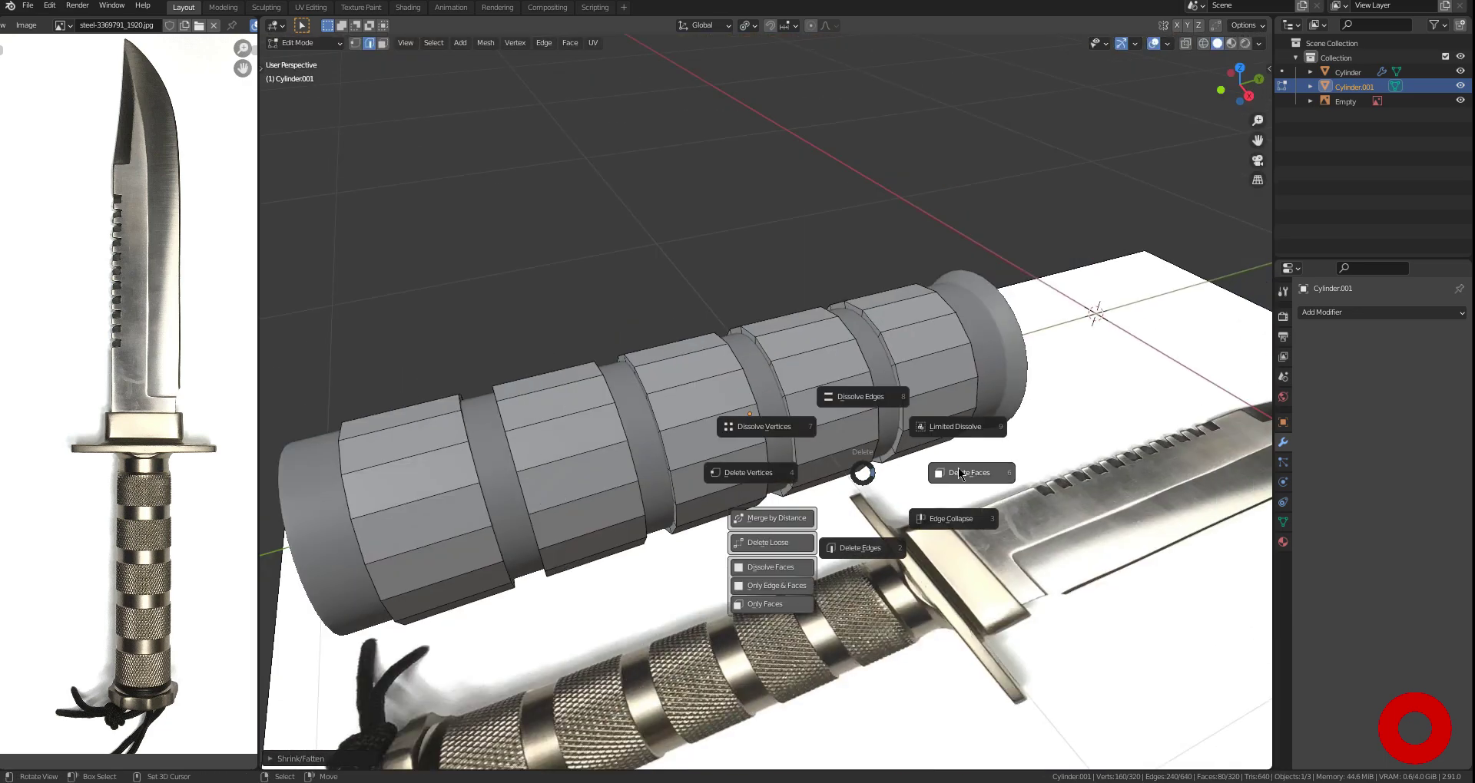
Add two loop cuts to the band mesh, delete its unwanted faces, and view it front-on see-through
key("ctrl+r")
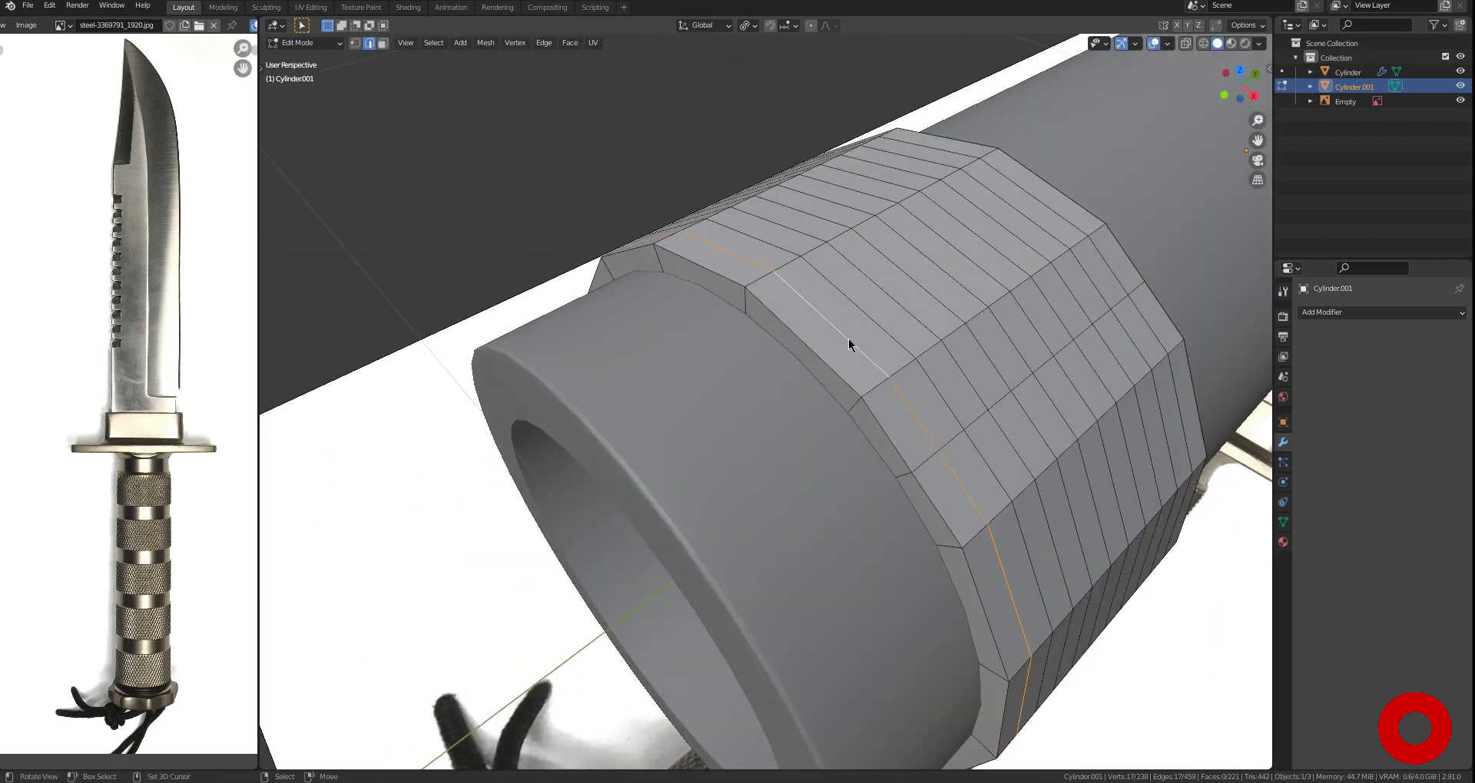
left_click(762, 374)
key("KP_1")
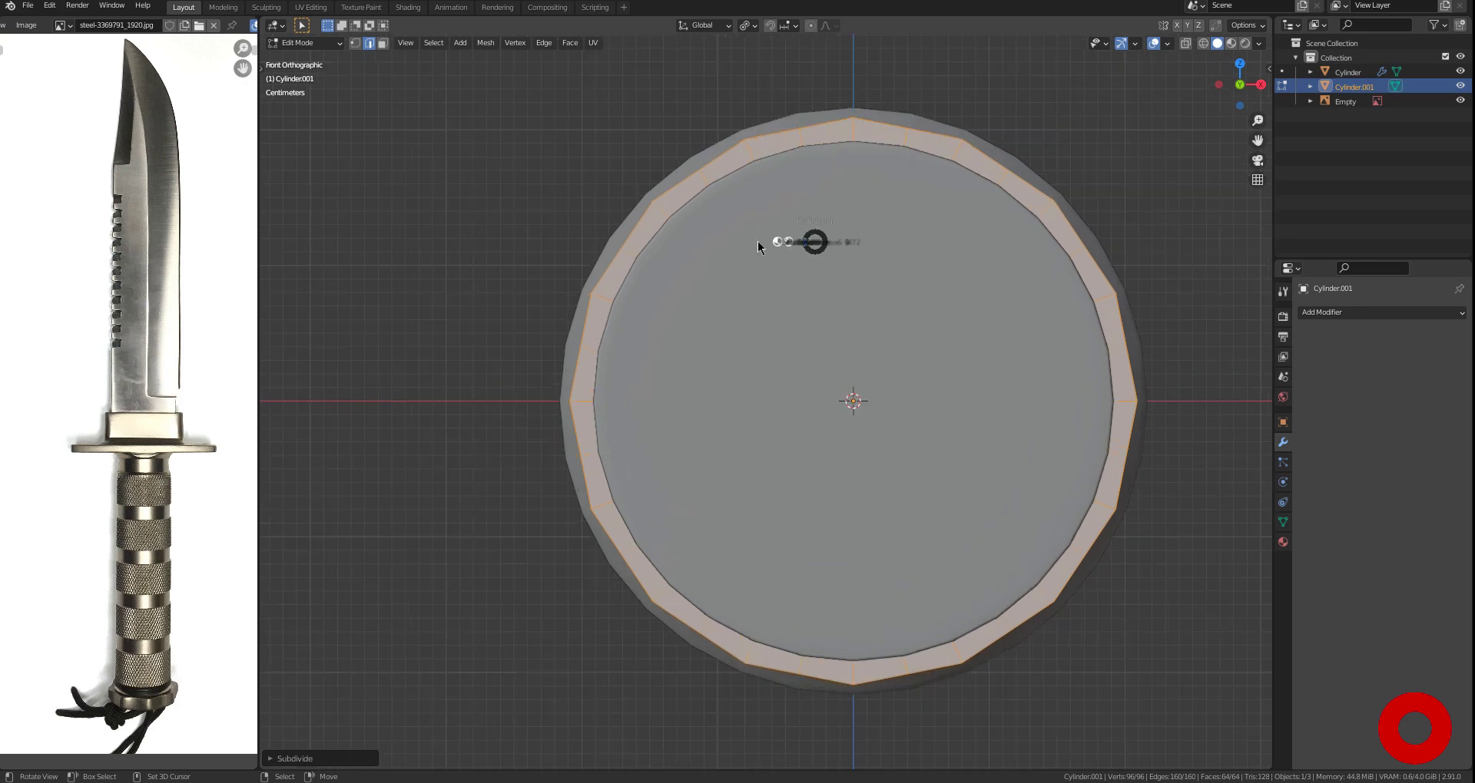
key("shift+z")
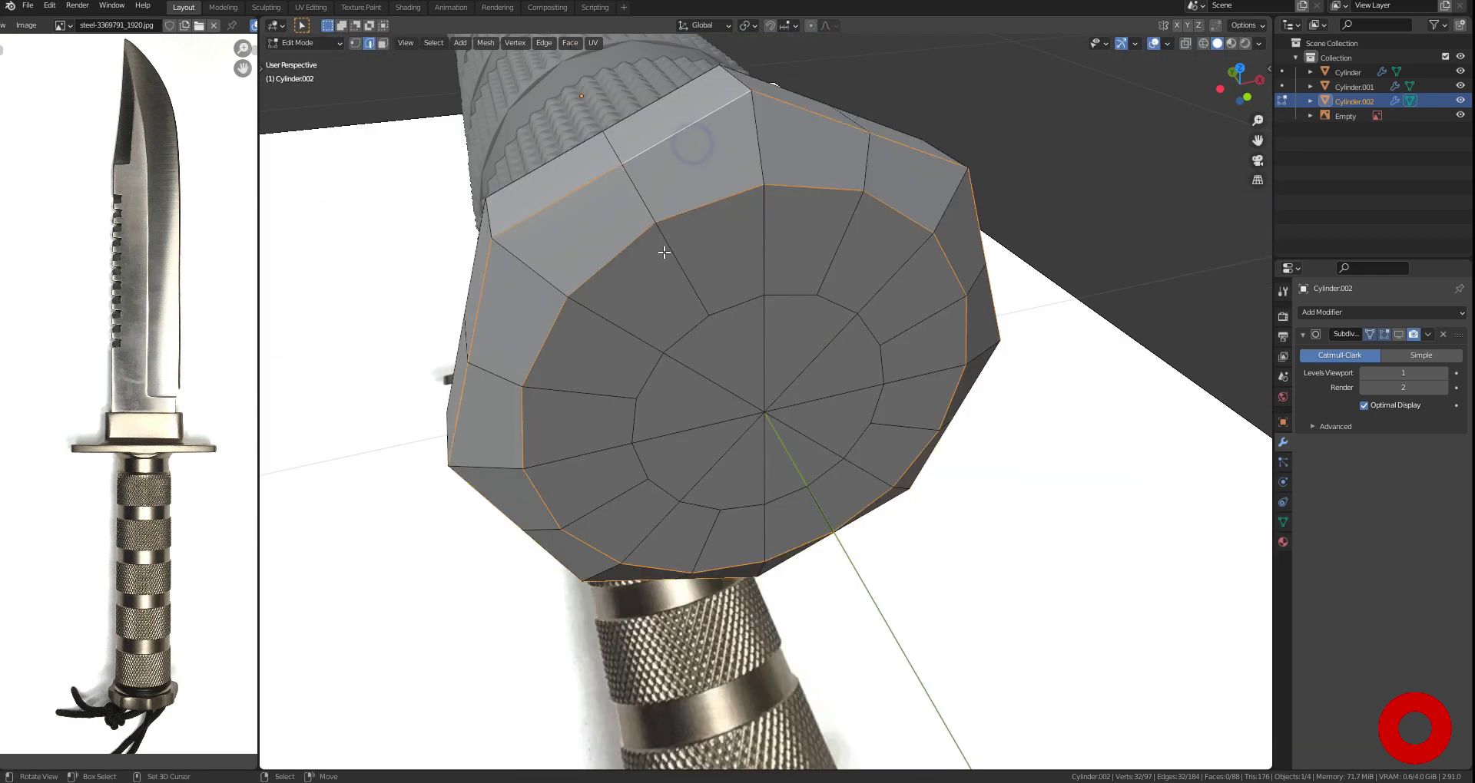
Orbit around the pommel end and bevel its cap edges
mouse_move(675, 237)
middle_mouse_down()
mouse_move(924, 312)
mouse_move(784, 353)
middle_mouse_up()
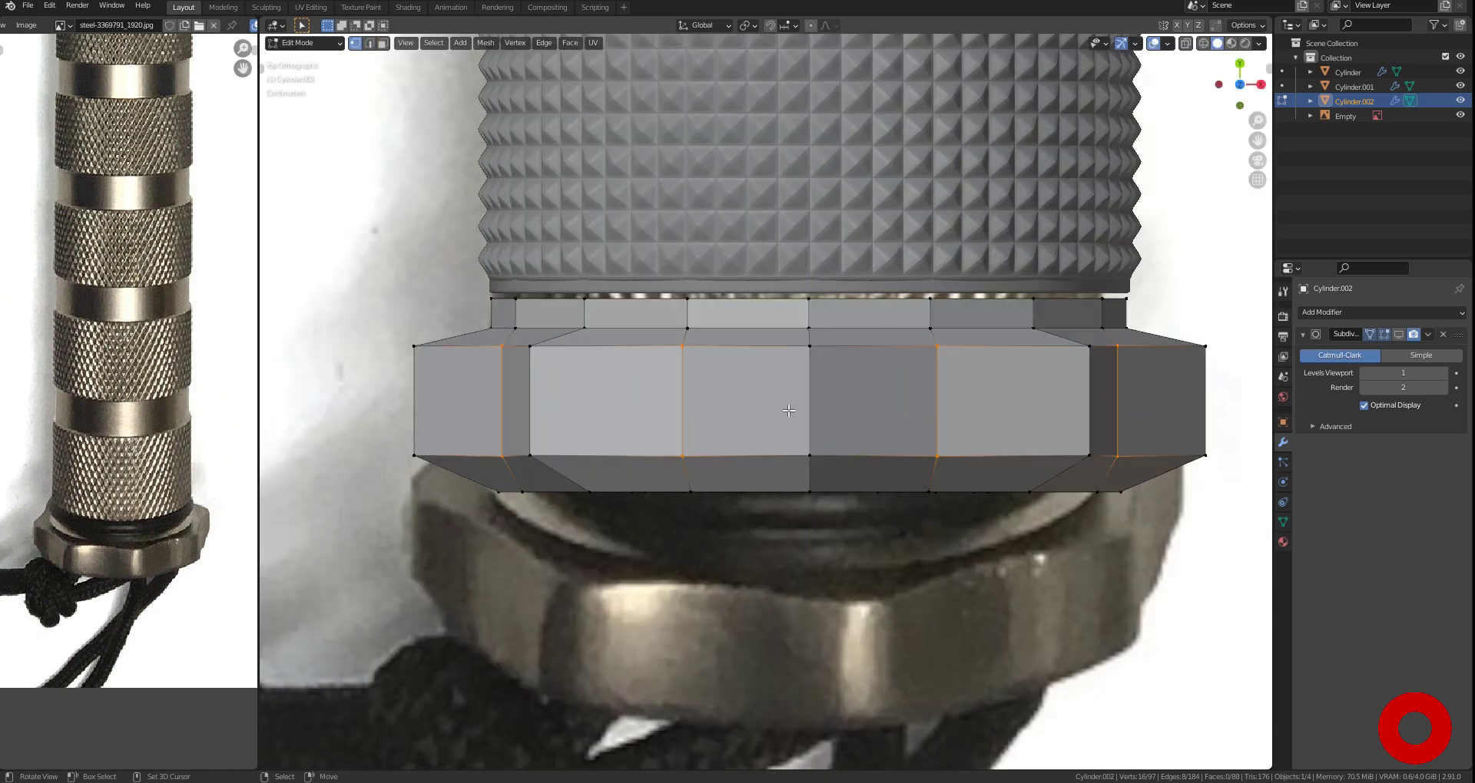
middle_click_drag(818, 390, 822, 412, "shift")
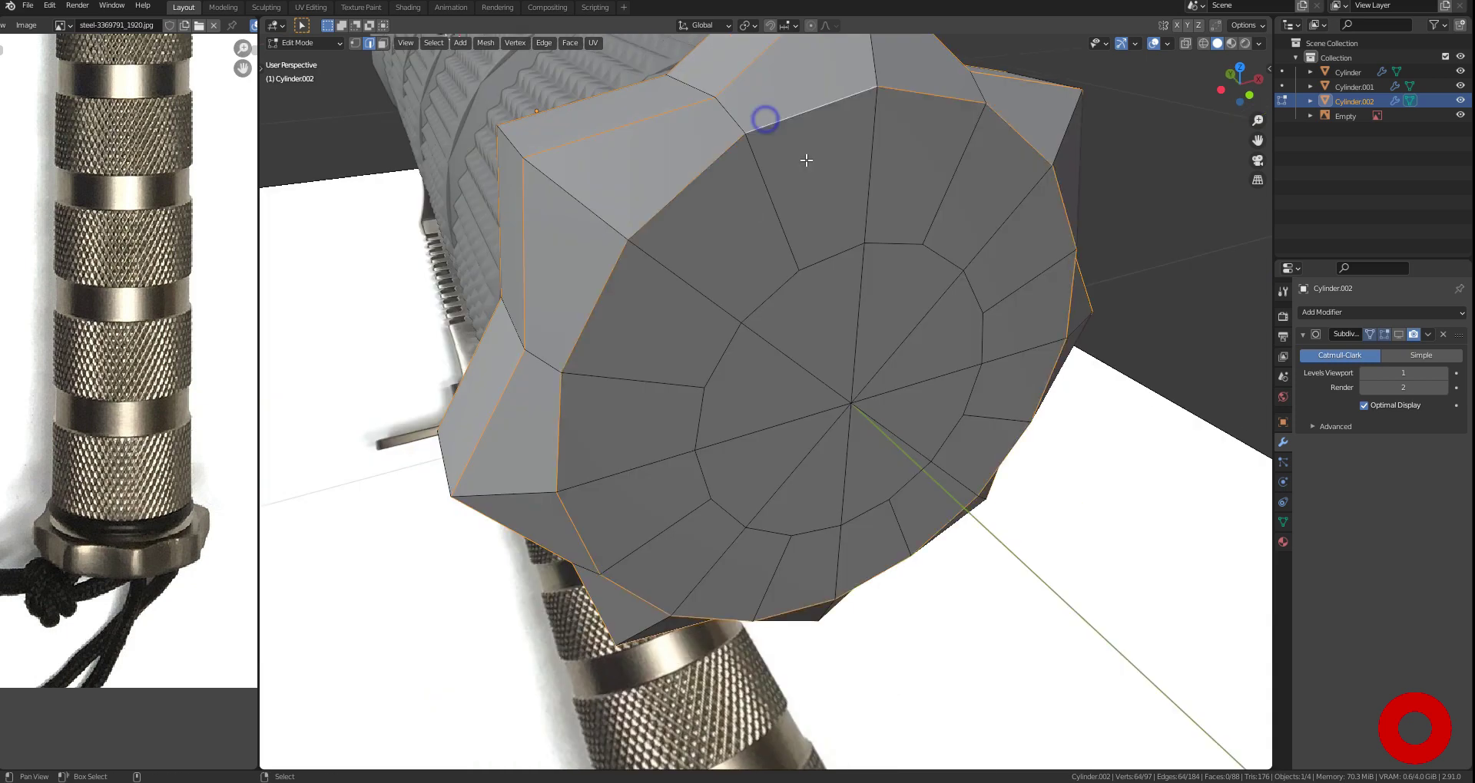
key("ctrl+b")
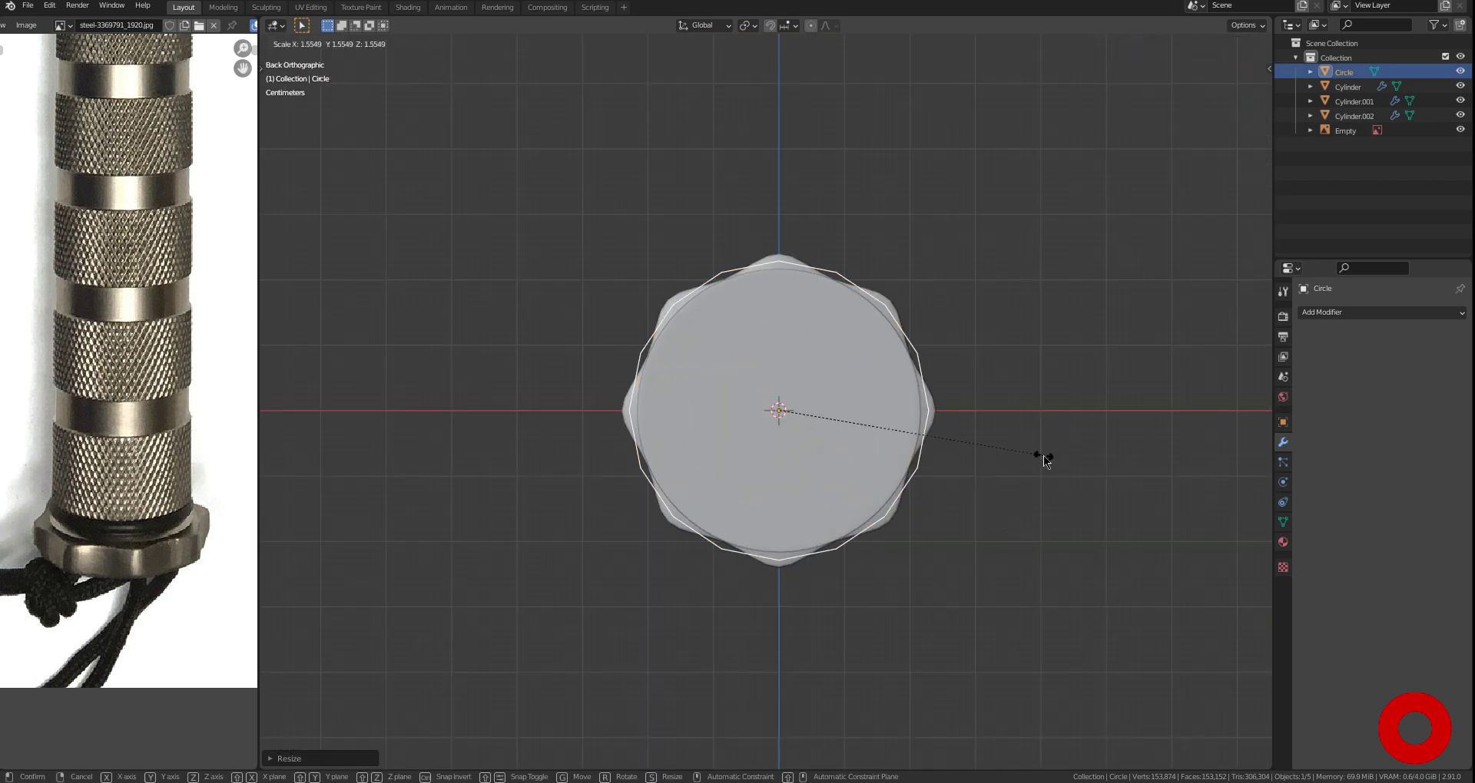
Scale the circle, extrude it into the guard plate, and merge overlapping vertices by distance
left_click(1042, 458)
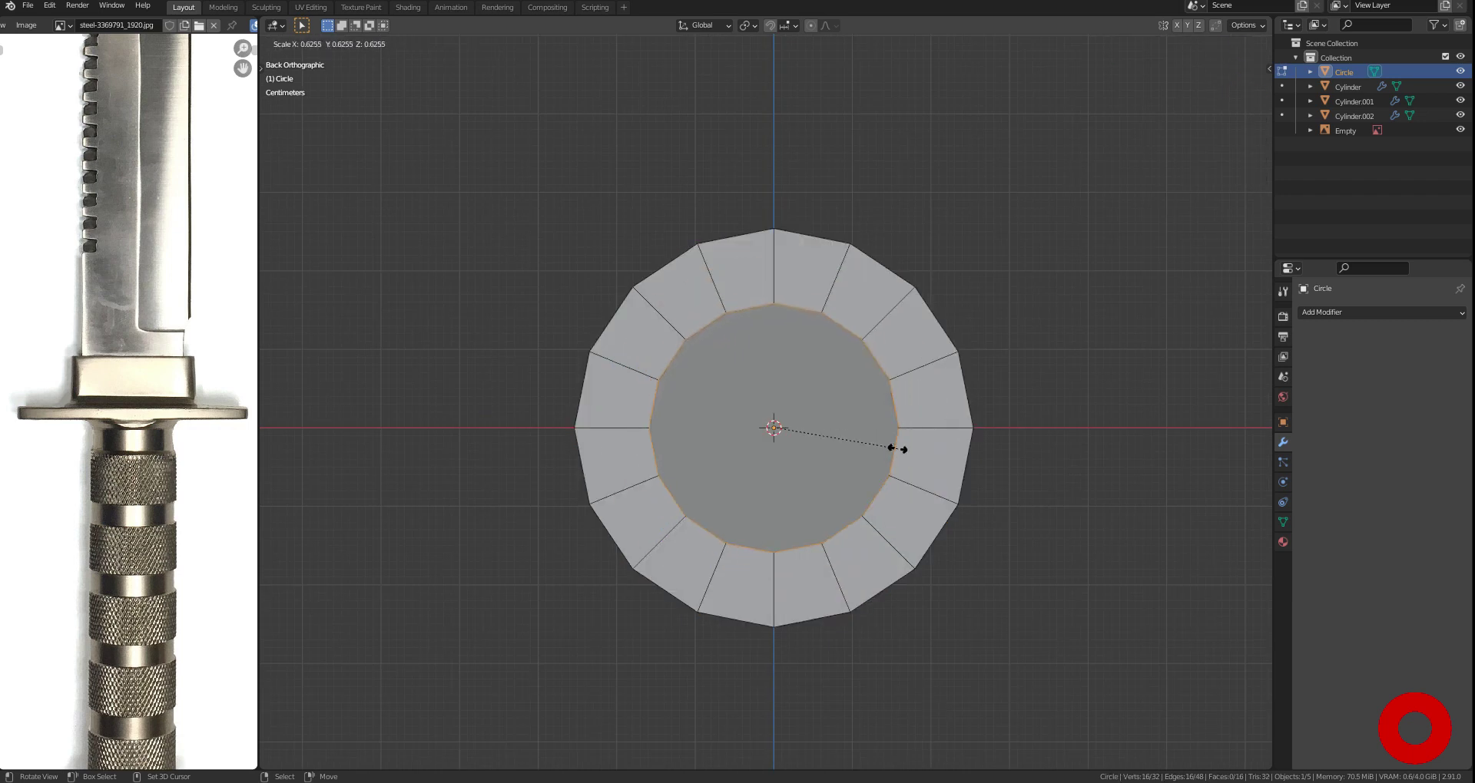
key("e")
left_click(1022, 444)
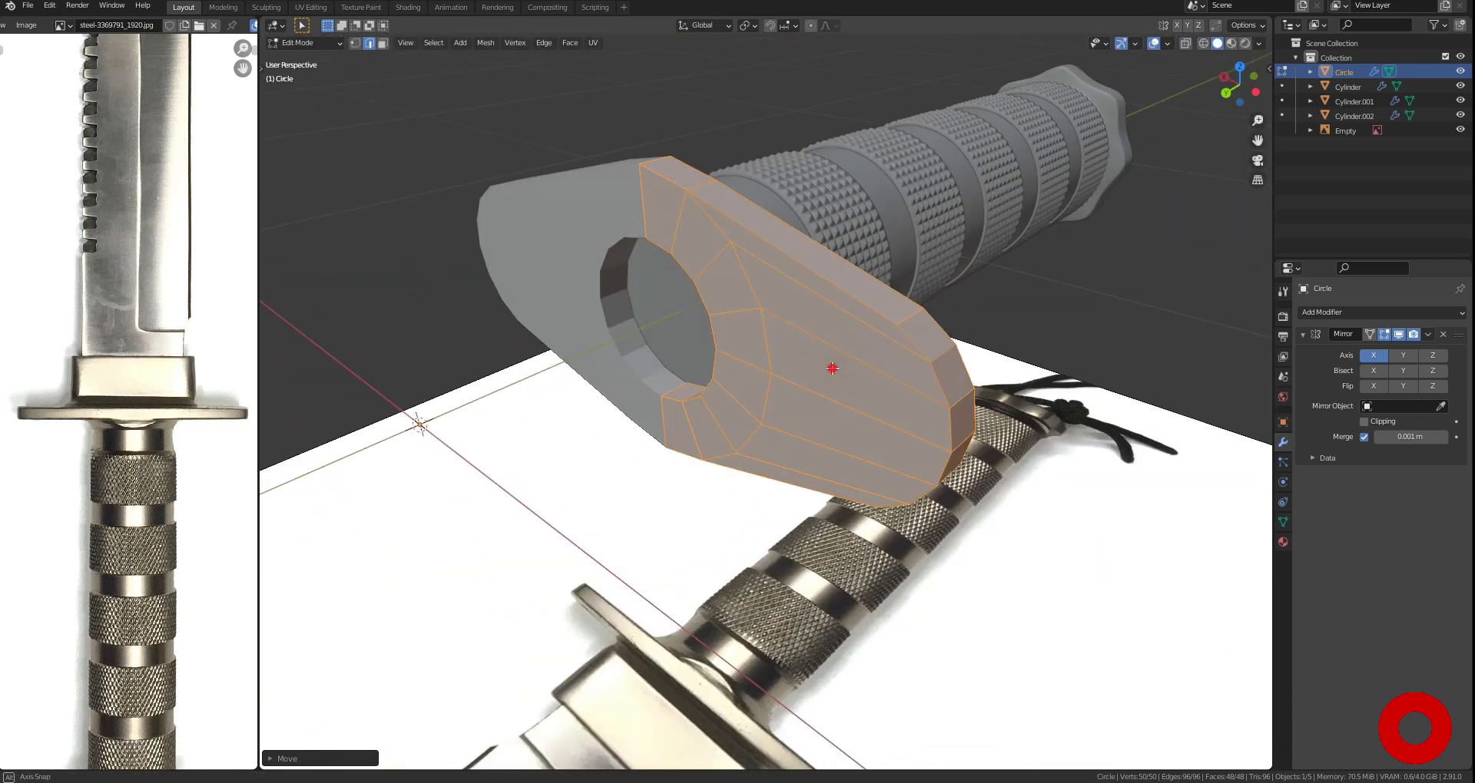
key("alt+a")
middle_click_drag(855, 339, 781, 141)
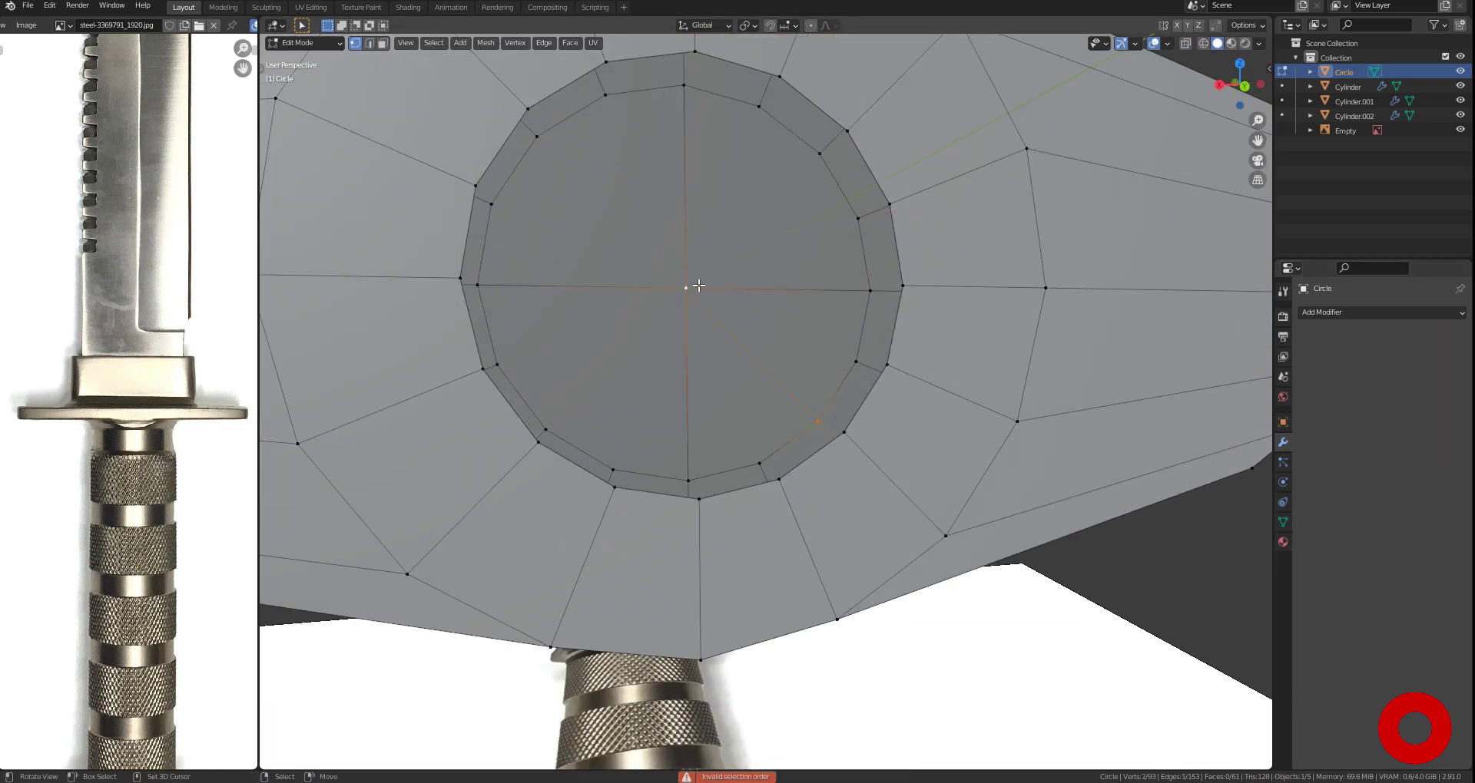
key("a")
key("m")
left_click(738, 324)
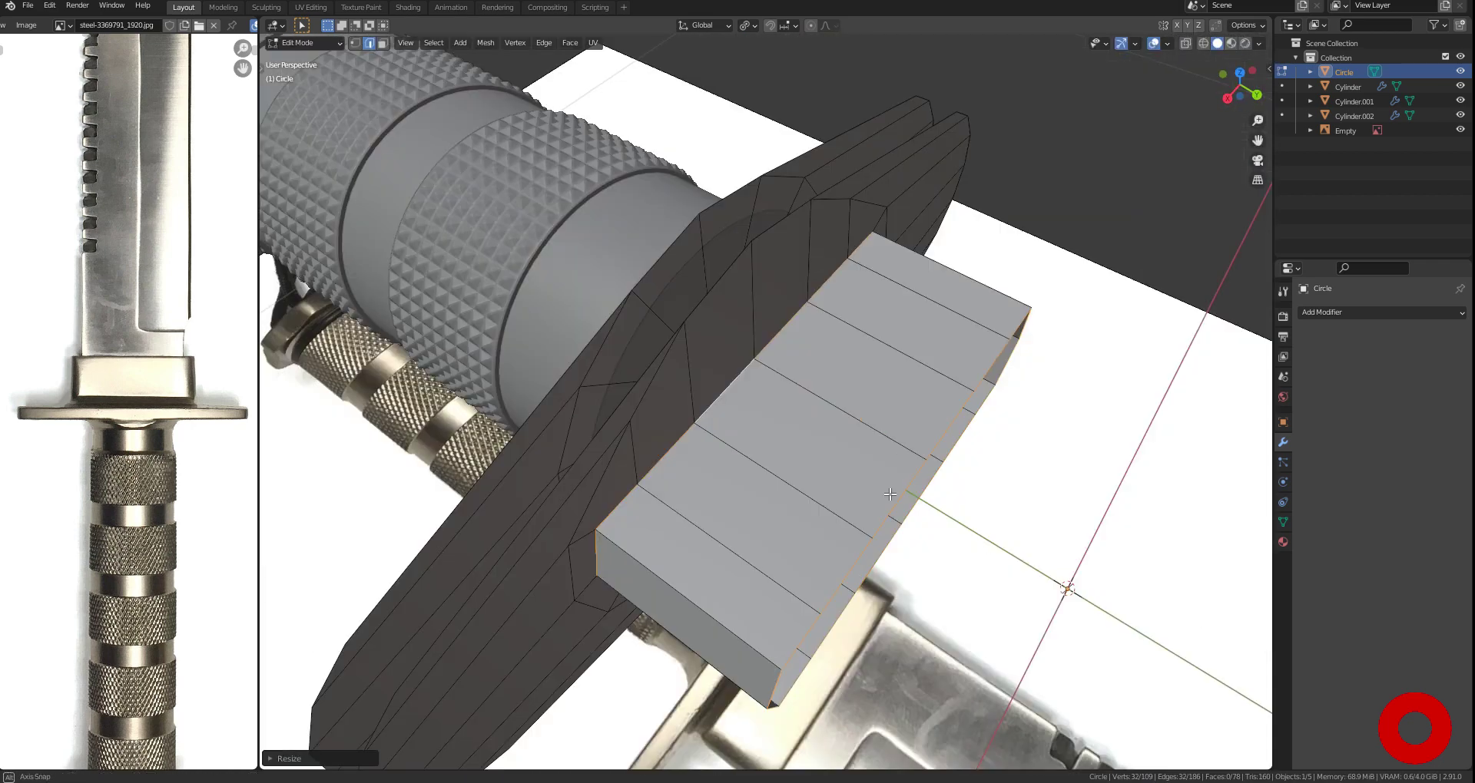
Select an edge loop on the guard and smooth the guard with level-1 subdivision
mouse_move(826, 338)
middle_mouse_down()
mouse_move(827, 316)
mouse_move(668, 335)
middle_mouse_up()
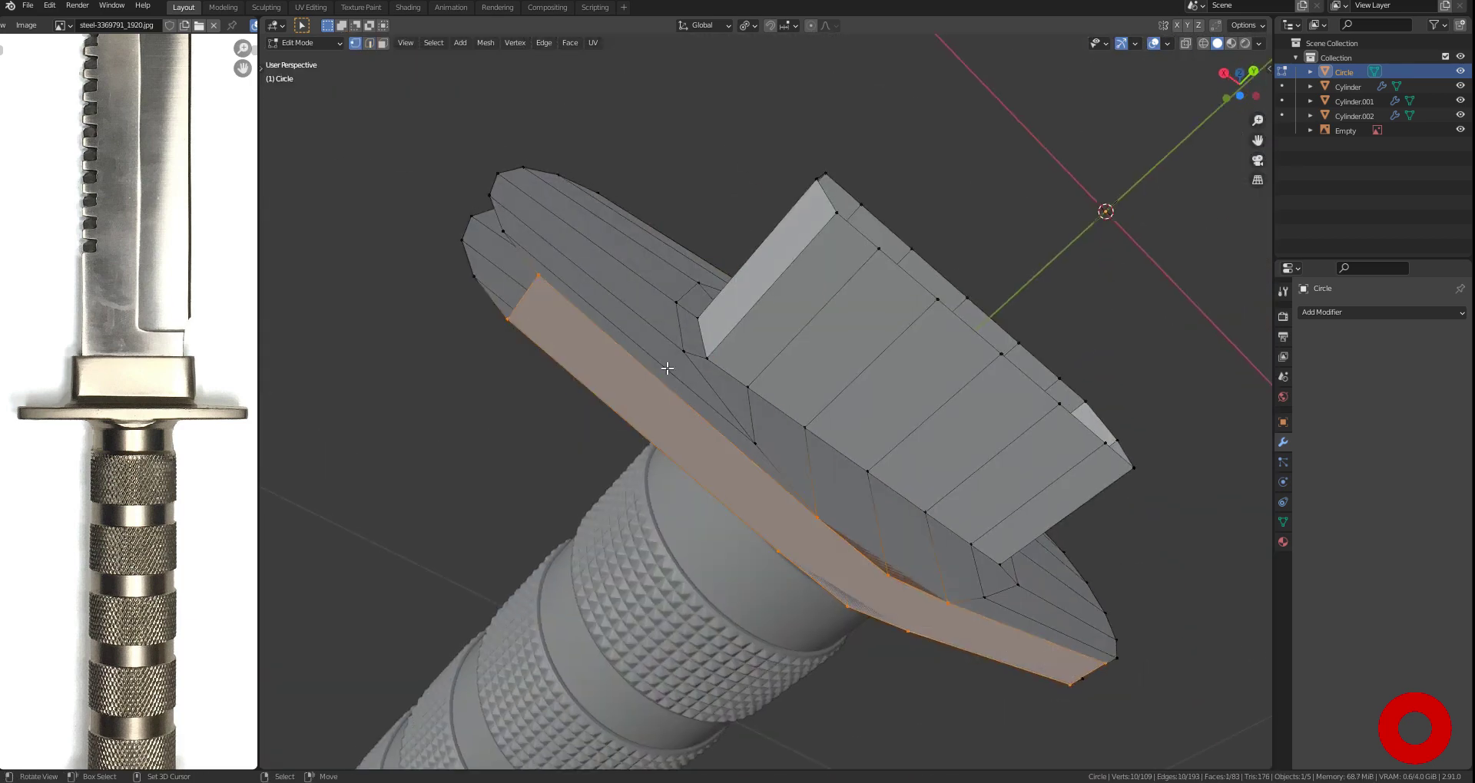
mouse_move(668, 369)
middle_mouse_down()
mouse_move(808, 313)
mouse_move(816, 455)
mouse_move(879, 271)
middle_mouse_up()
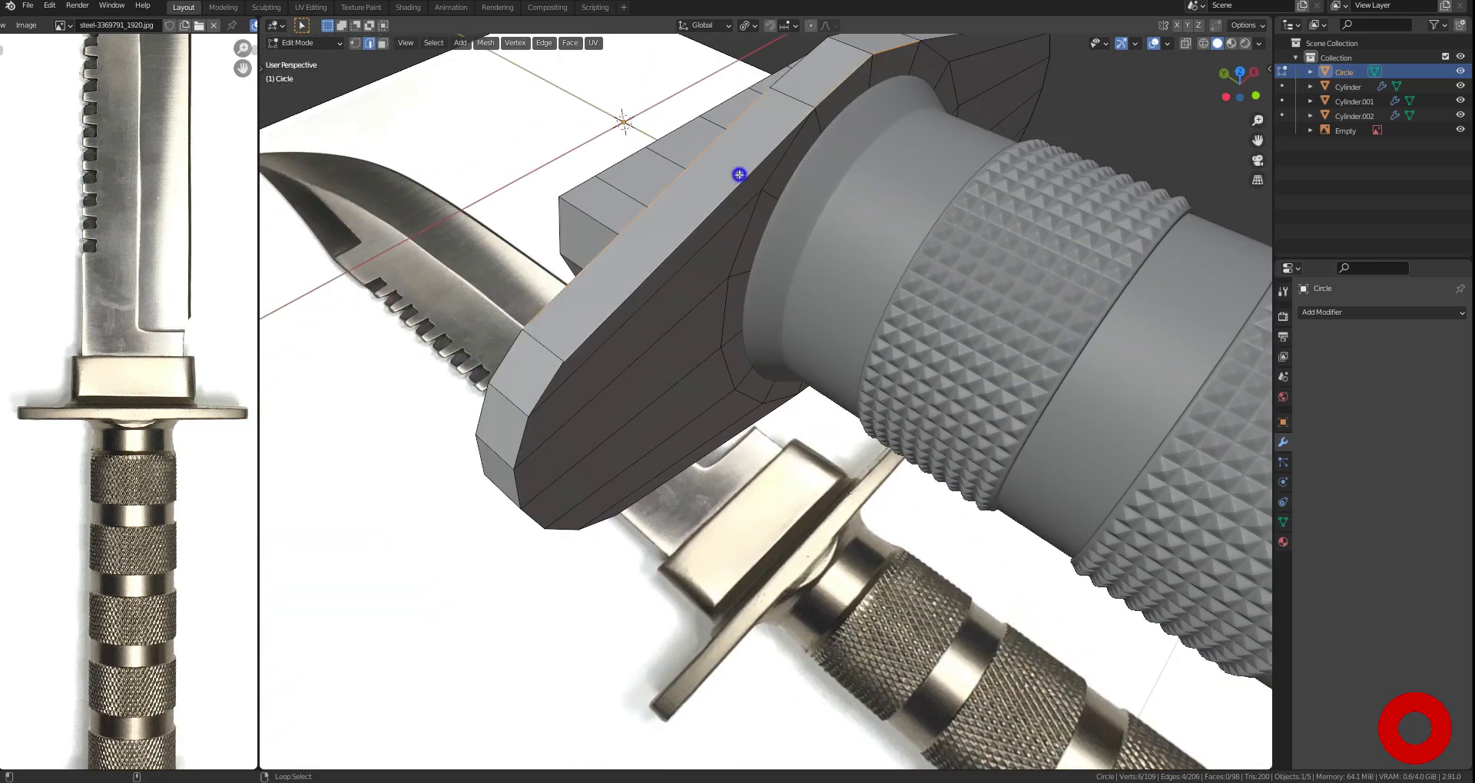
key("2")
left_click(983, 268, "alt+shift")
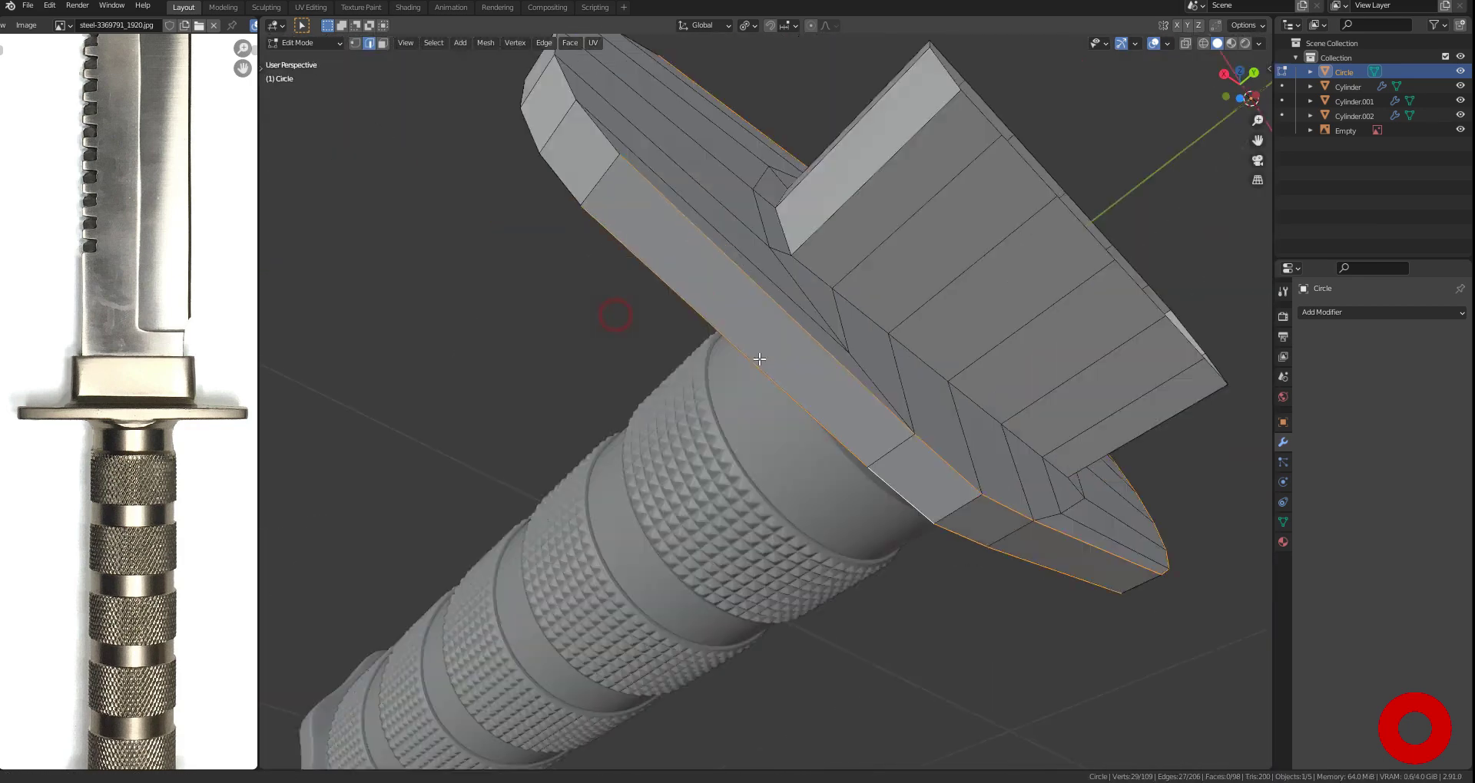
mouse_move(879, 271)
middle_mouse_down()
mouse_move(939, 410)
mouse_move(1152, 384)
middle_mouse_up()
scroll(914, 330, "up", 3)
key("ctrl+b")
key("Escape")
key("Escape")
scroll(925, 407, "down", 5)
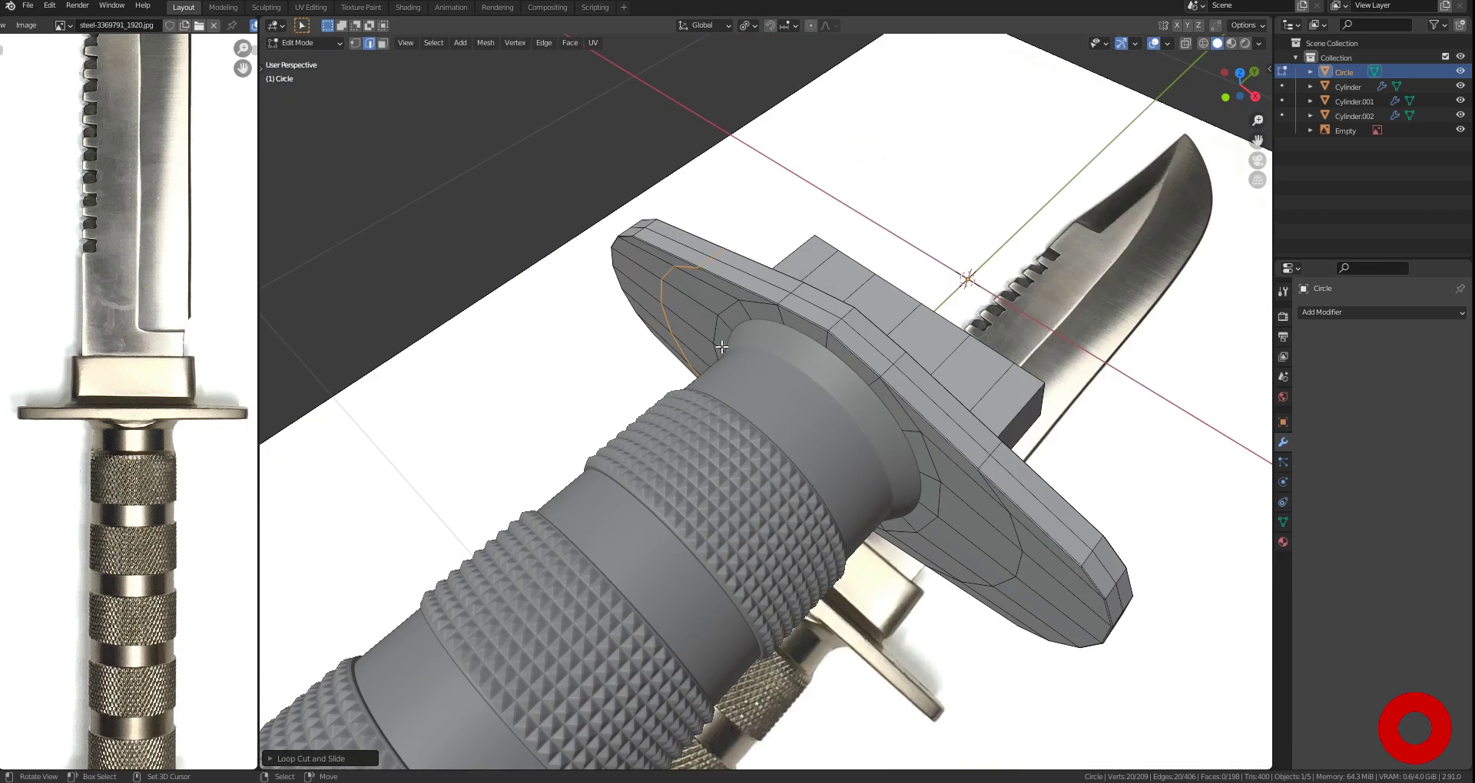
key("ctrl+1")
Bevel a flat guard edge and slide the new loop into place against the reference
middle_click_drag(744, 303, 776, 345)
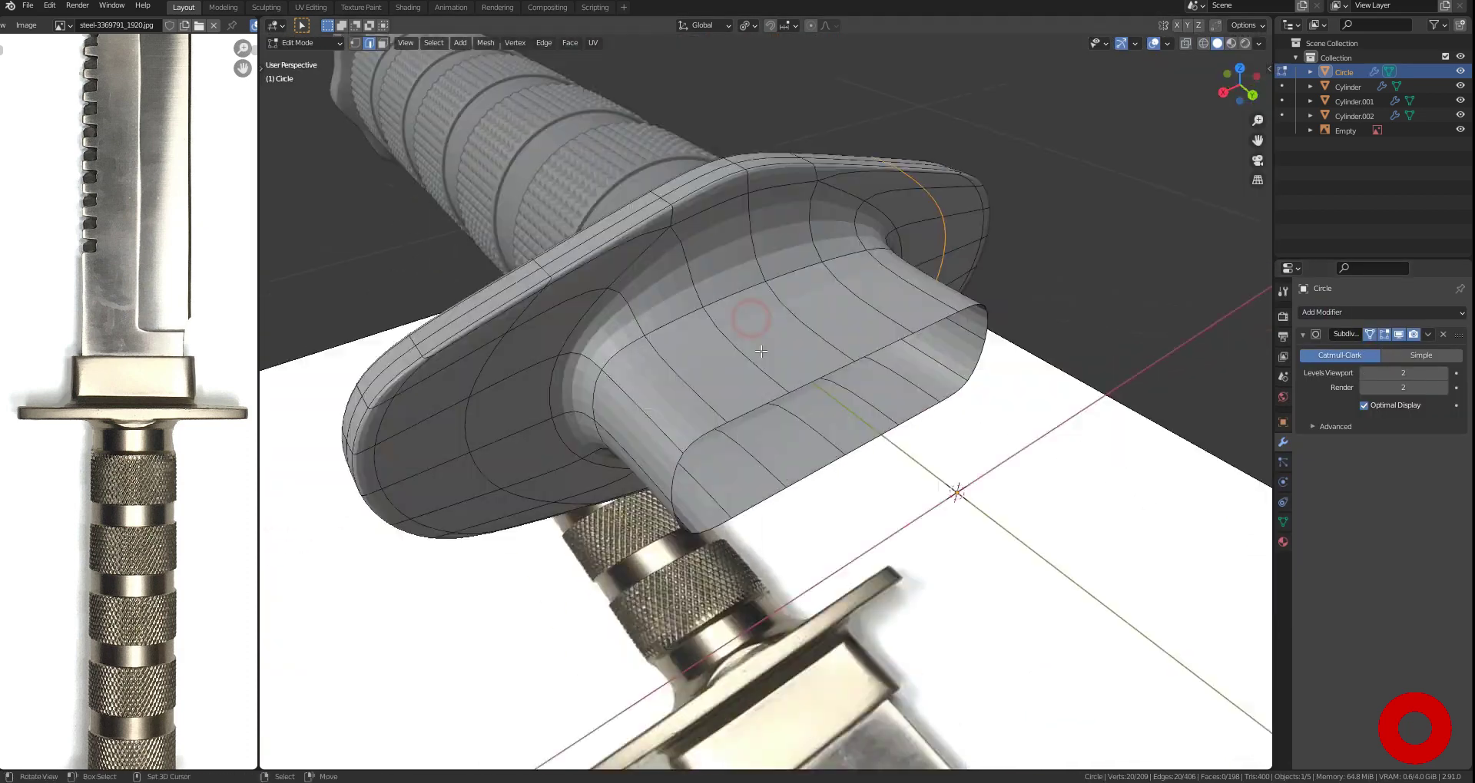
scroll(776, 346, "up", 3)
scroll(781, 356, "up", 3)
key("ctrl+b")
left_click(679, 371)
key("KP_7")
key("shift+z")
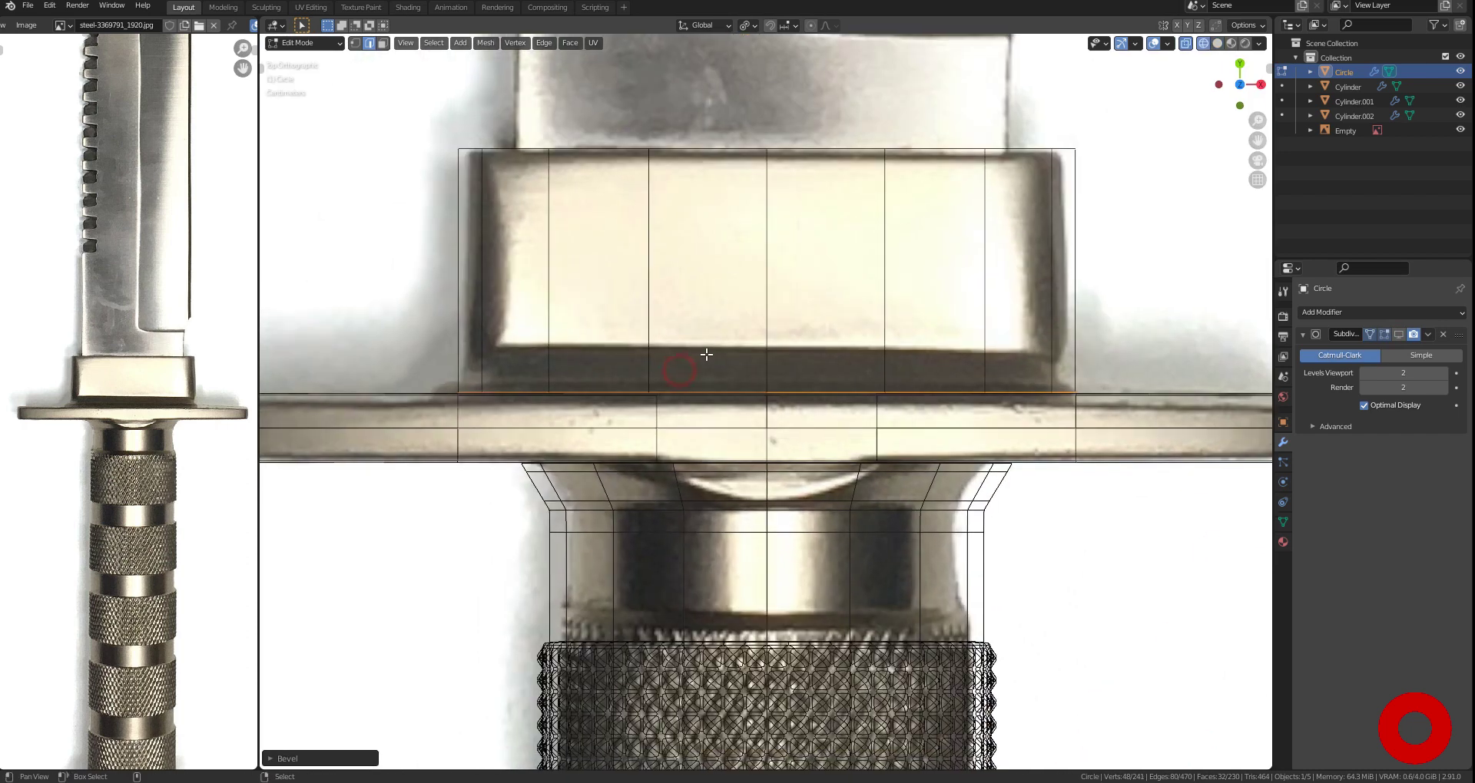
left_click(456, 413)
scroll(1066, 347, "up", 3)
scroll(1089, 350, "up", 1)
Extrude a face strip outward into the collar and bevel an edge loop into a strip
key("e")
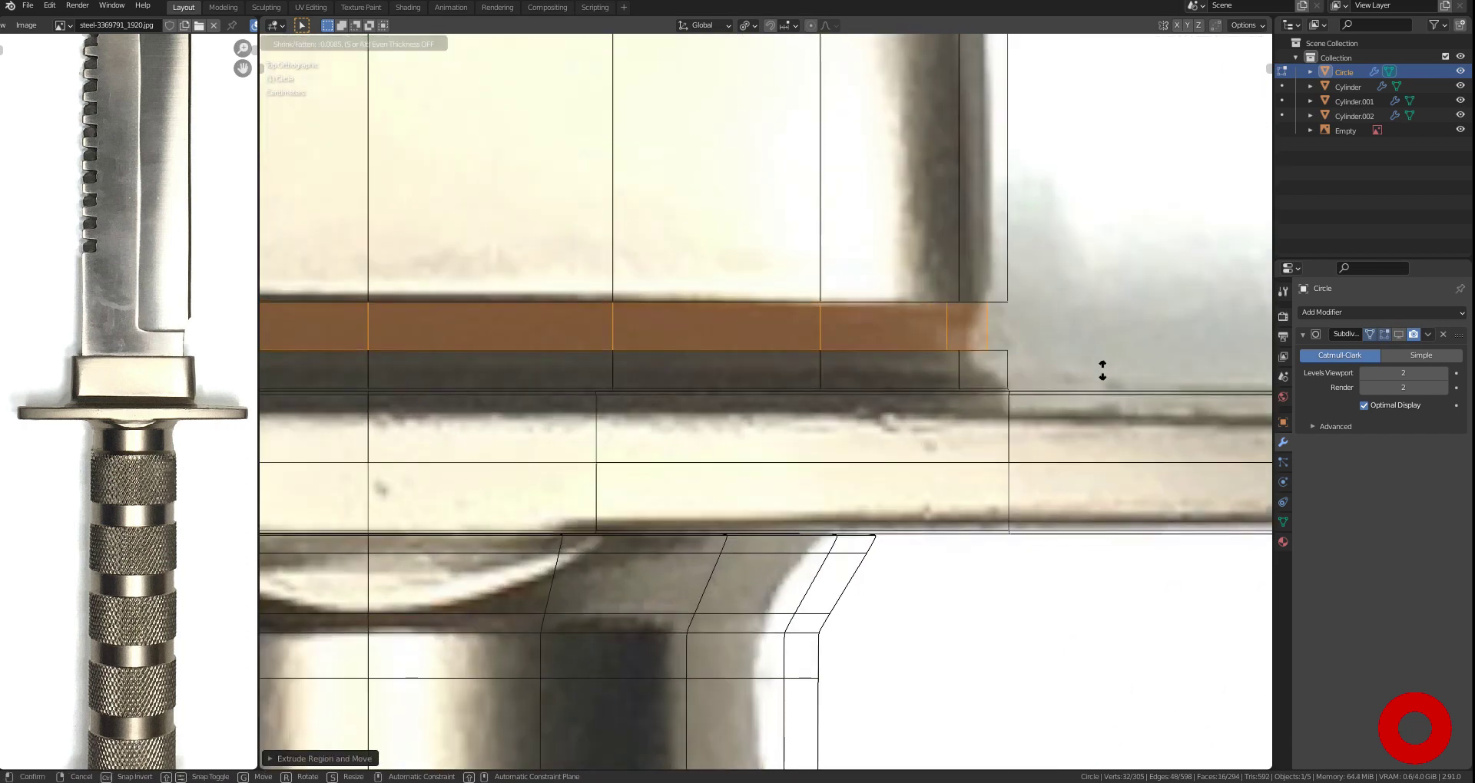
left_click(1100, 346)
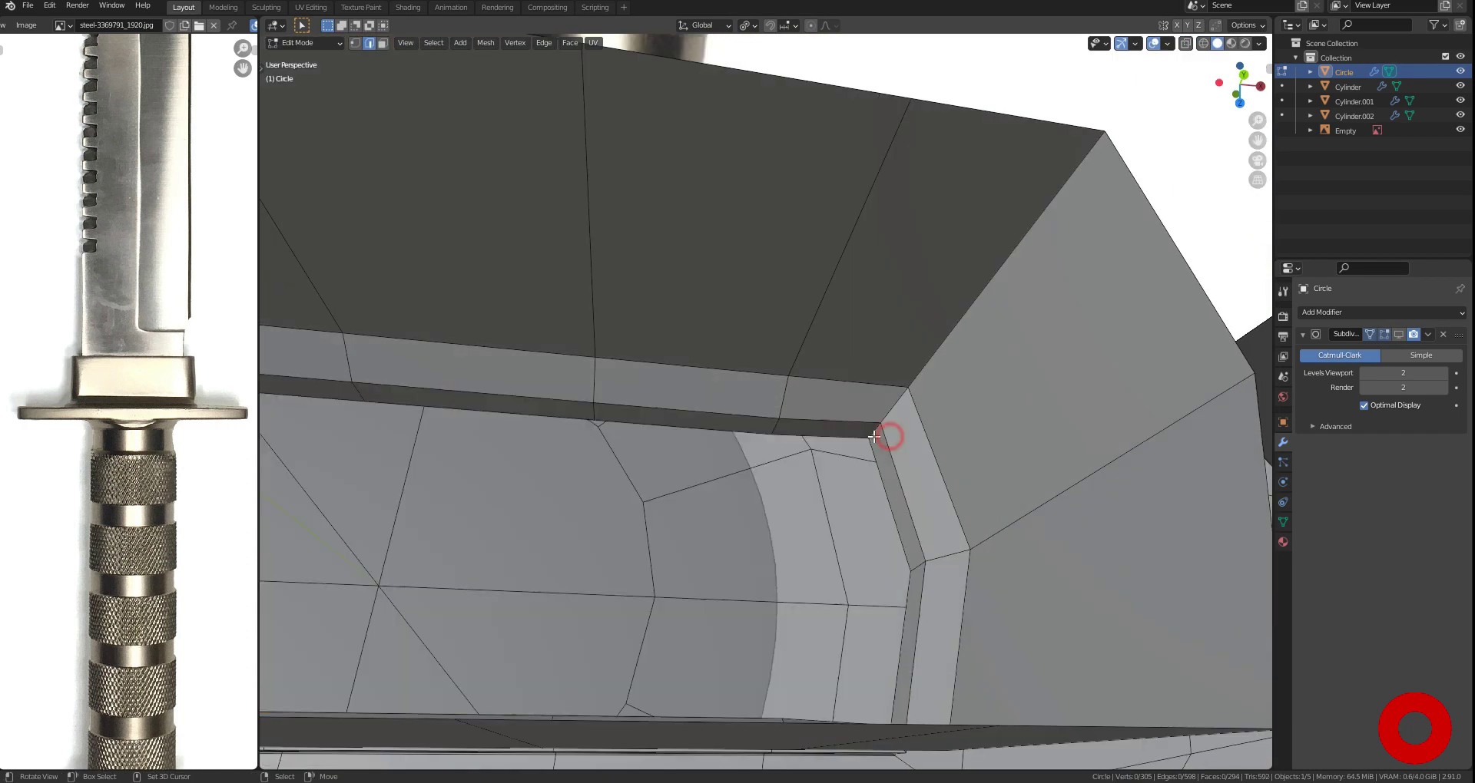
left_click(833, 346, "alt")
key("ctrl+b")
left_click(988, 323)
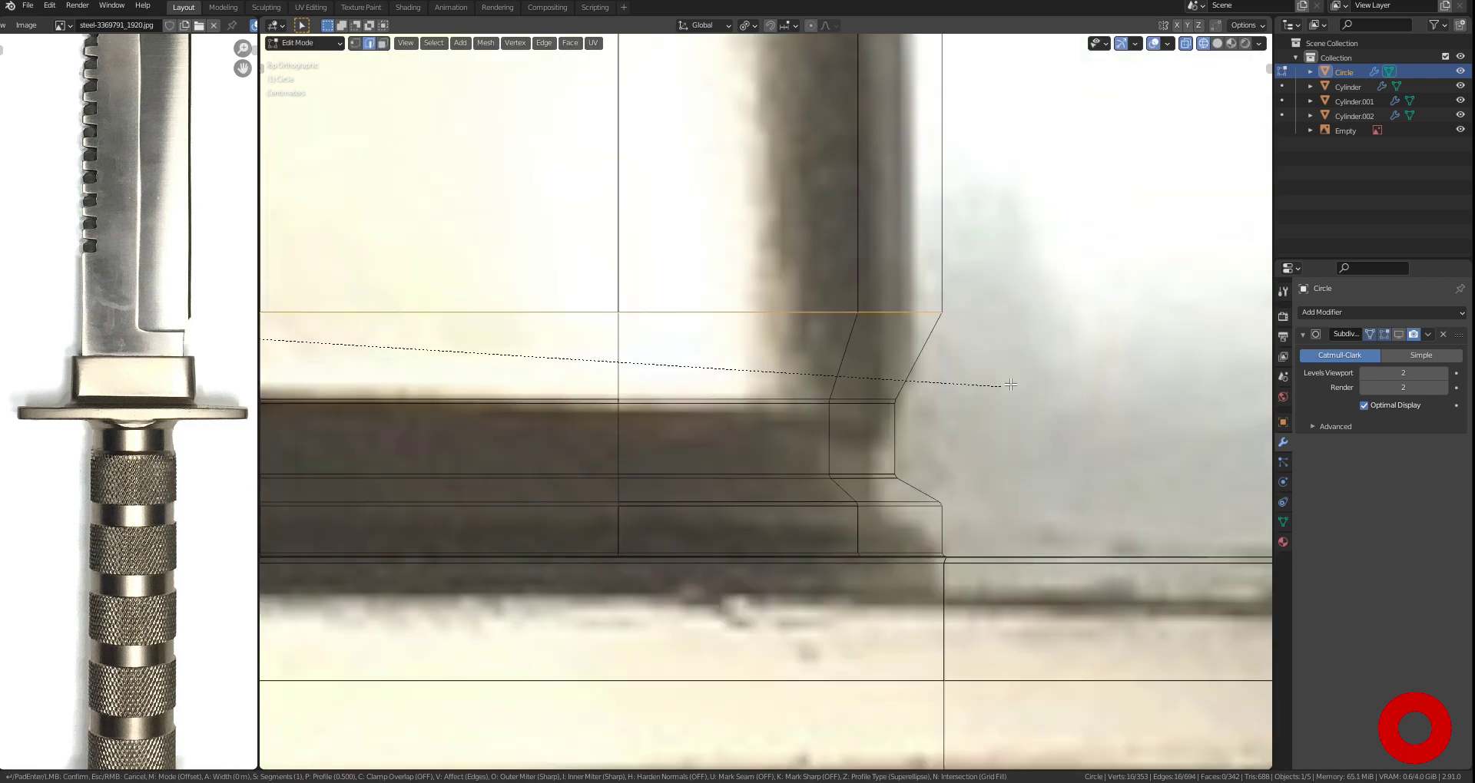
scroll(861, 360, "down", 1)
middle_click_drag(899, 484, 790, 428)
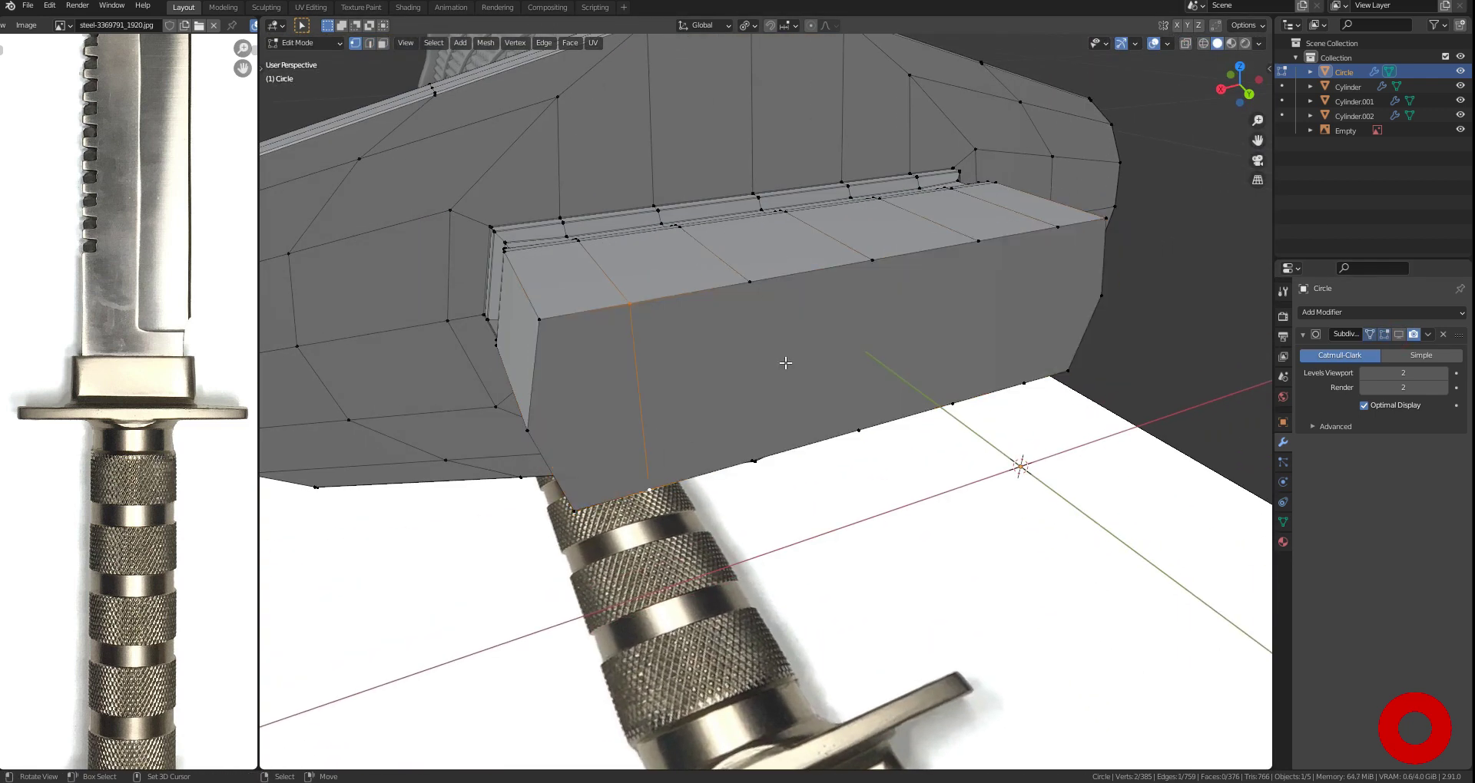
middle_click_drag(1038, 271, 835, 368)
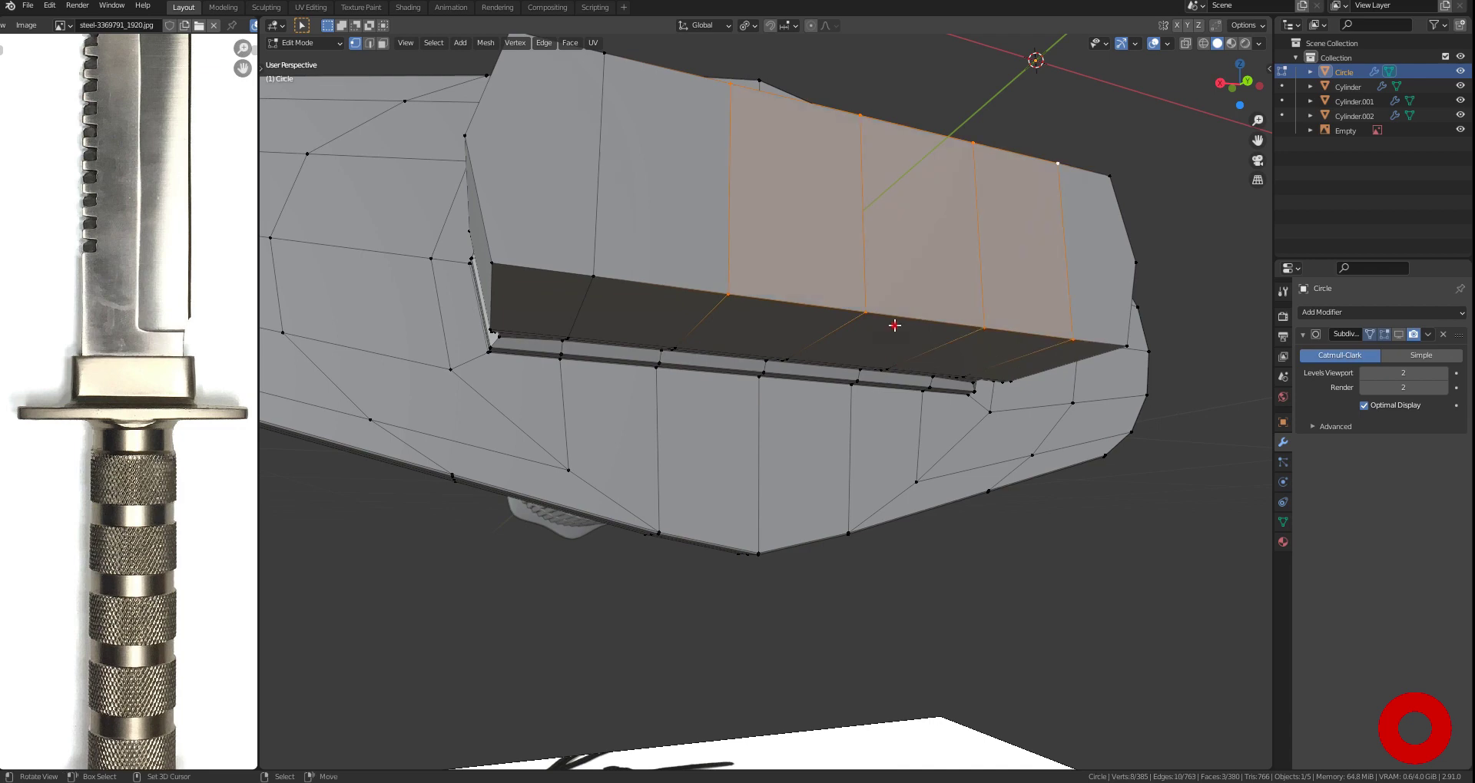
Select the faces where the blade enters and inset them to form the recessed slot
middle_click_drag(898, 326, 999, 338)
key("3")
key("i")
left_click(1113, 354)
key("KP_7")
key("alt+z")
key("alt+z")
middle_click_drag(1113, 354, 850, 425)
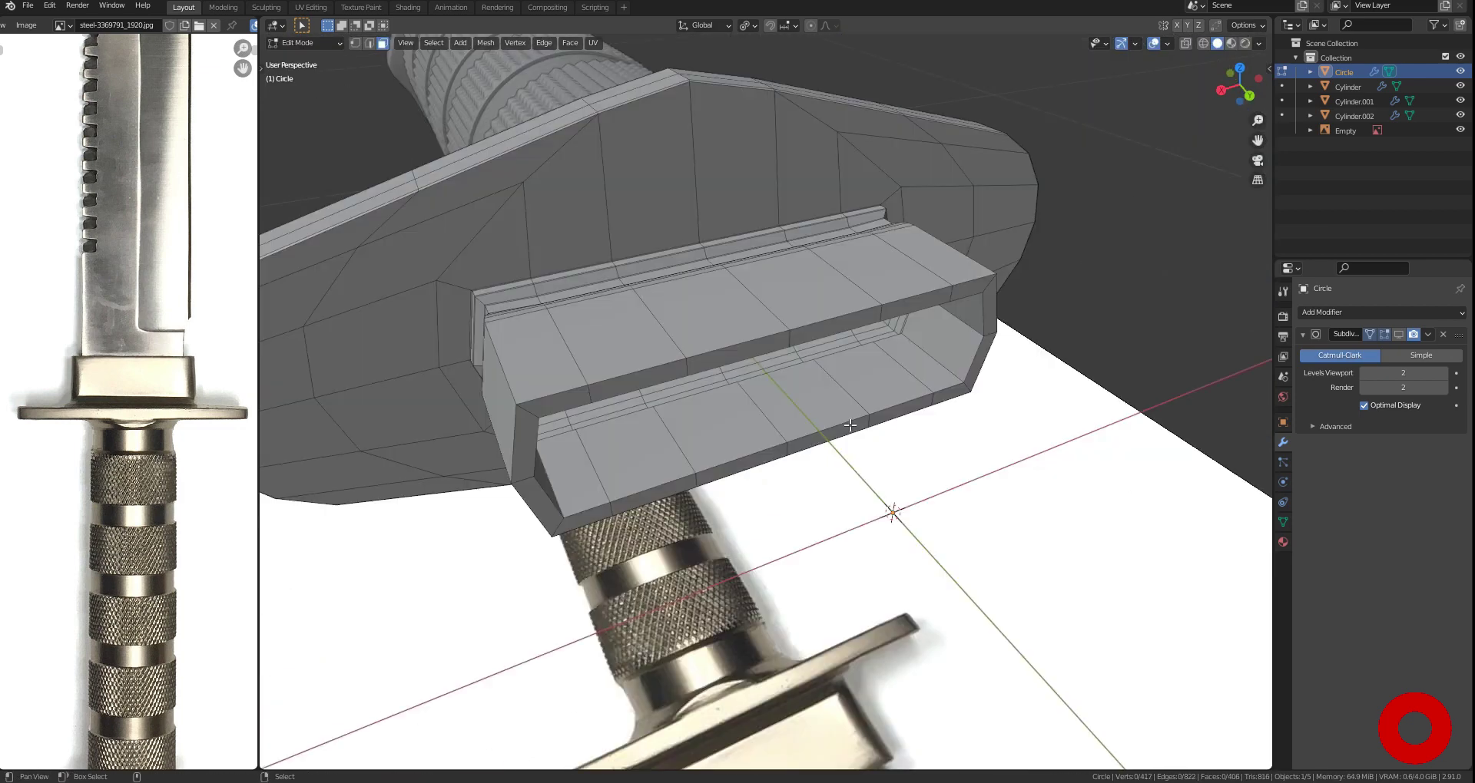
scroll(851, 425, "up", 3)
Add a loop cut around the slot and dissolve an unwanted edge loop
key("ctrl+r")
left_click(768, 384)
middle_click_drag(768, 384, 921, 346)
left_click(1398, 334)
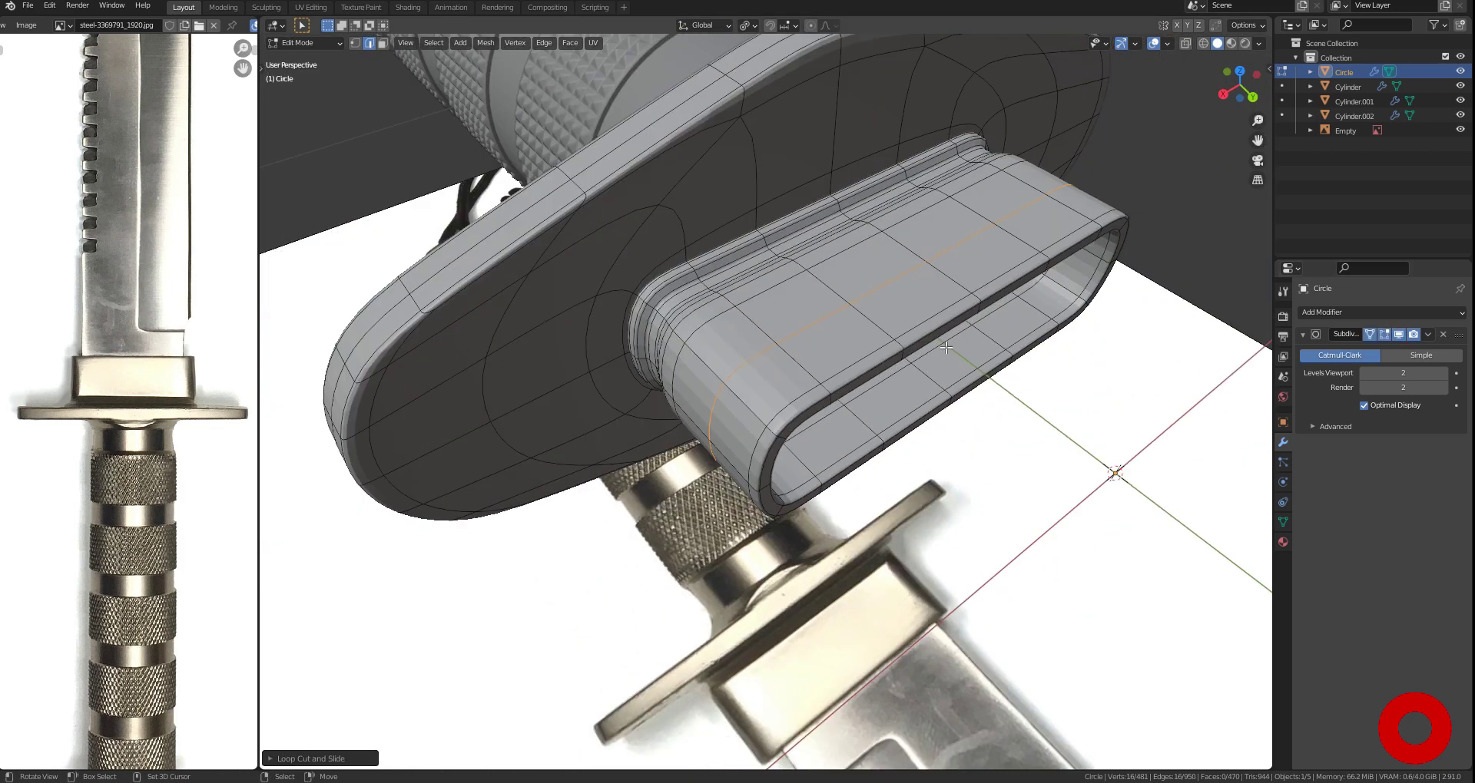
key("x")
left_click(863, 290)
middle_click_drag(783, 364, 842, 257)
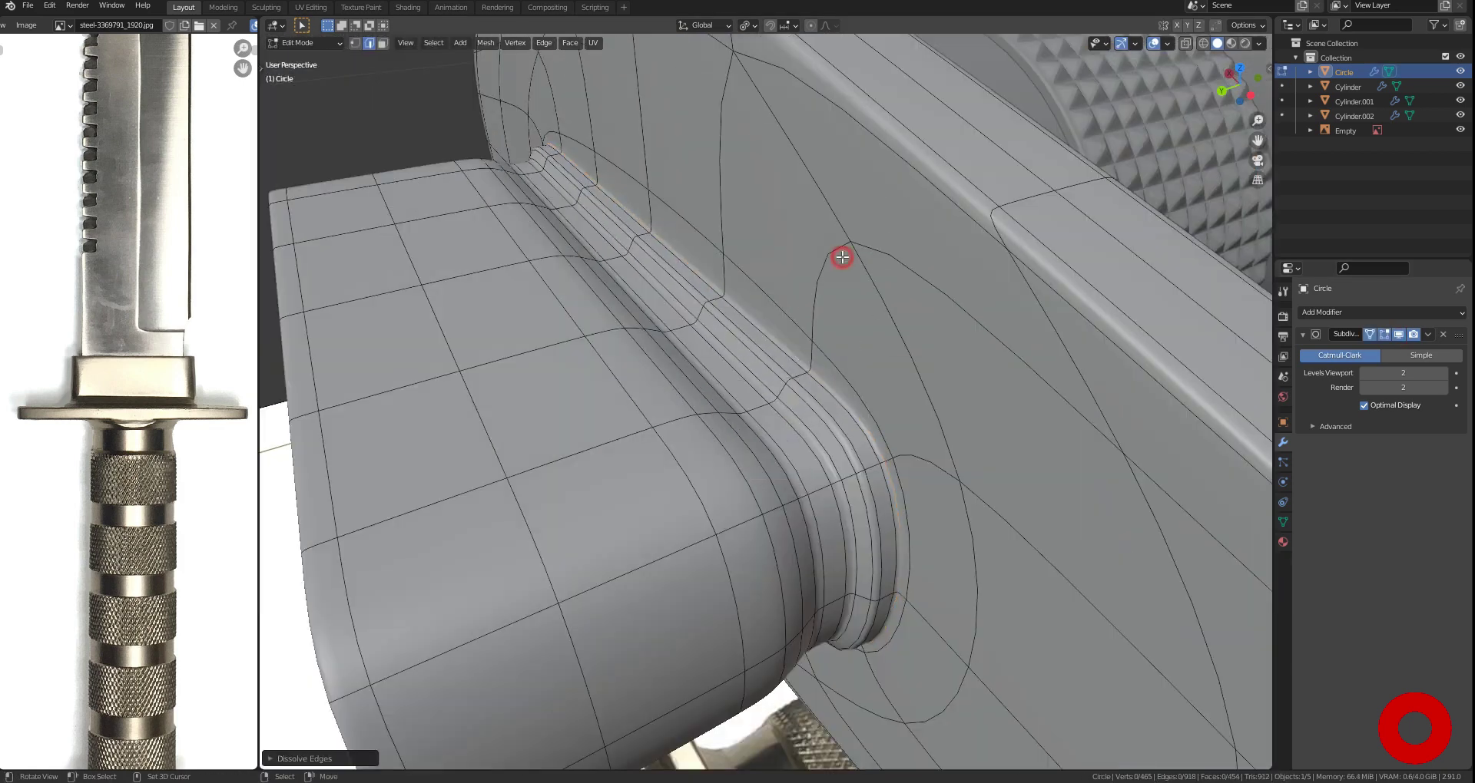
Return to Object Mode in top orthographic view and bring up the Add menu
key("Tab")
scroll(837, 279, "down", 5)
key("KP_7")
scroll(768, 507, "down", 2)
key("shift+a")
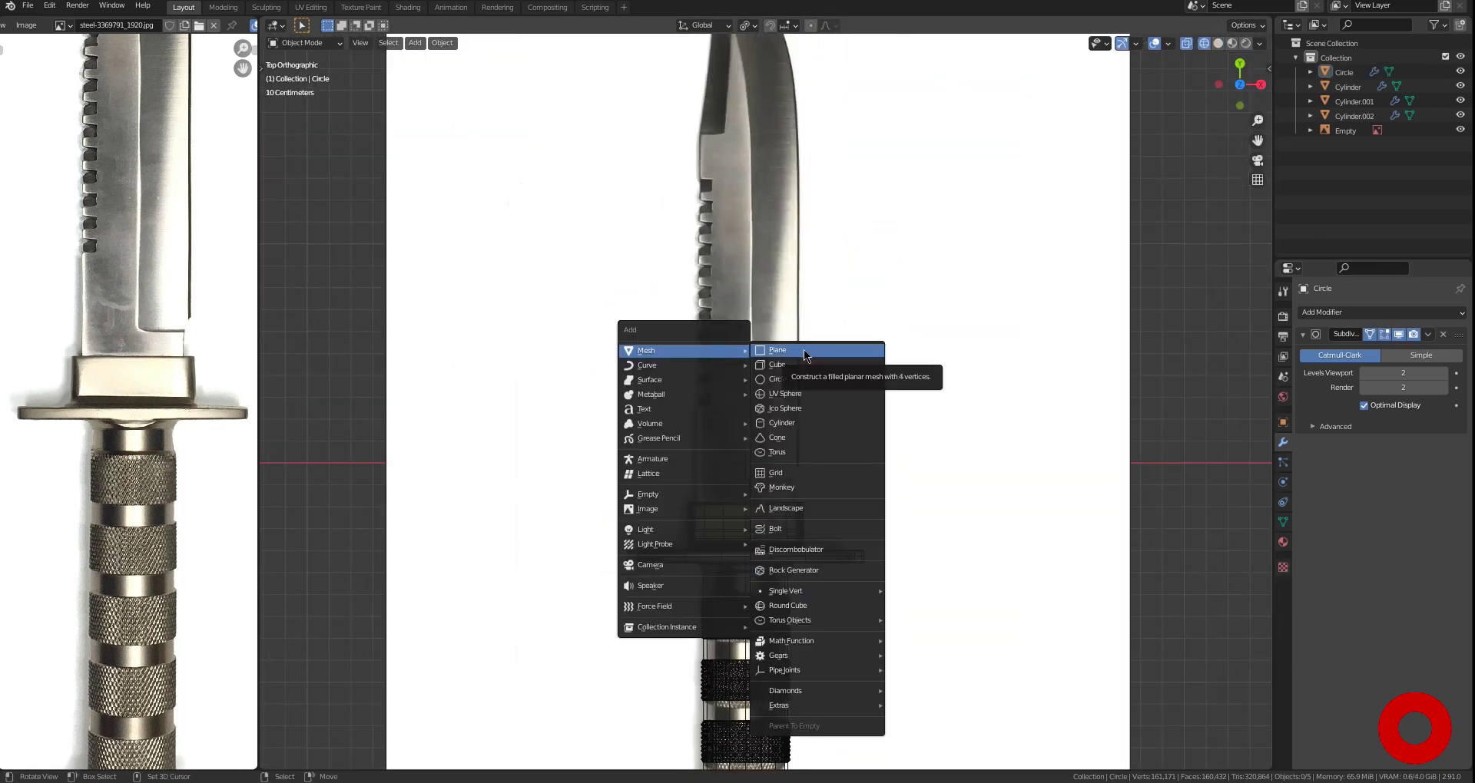
Add a plane and move it over the blade reference in Edit Mode
left_click(777, 349)
key("s")
key("Tab")
key("g")
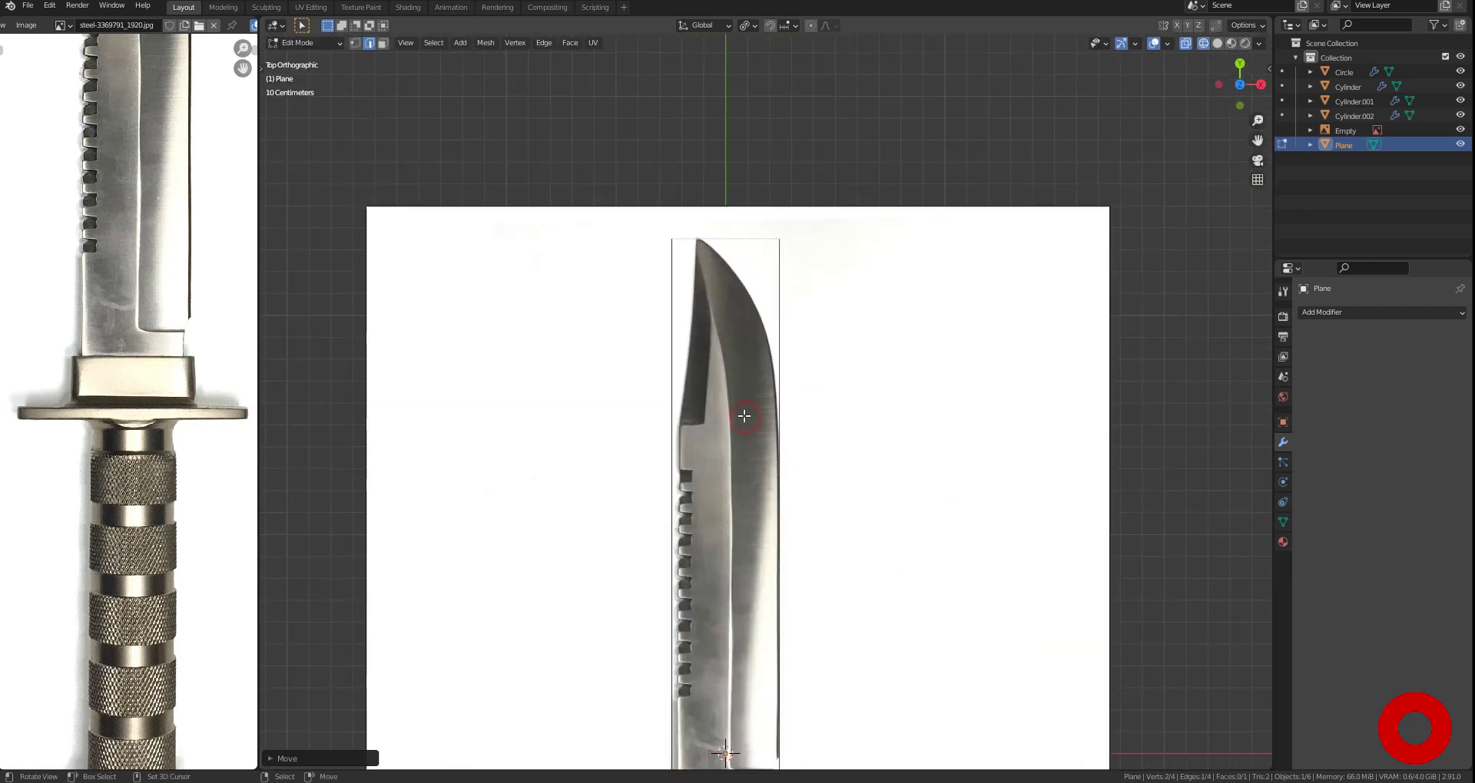
scroll(745, 416, "up", 2)
scroll(745, 415, "down", 2)
scroll(757, 399, "down", 2)
scroll(756, 400, "up", 4)
Add loop cuts and shape the plane's vertices to the blade tip outline
key("ctrl+r")
left_click(771, 413)
left_click(770, 413)
scroll(771, 412, "up", 3)
middle_click_drag(770, 412, 737, 547, "shift")
scroll(736, 512, "down", 1)
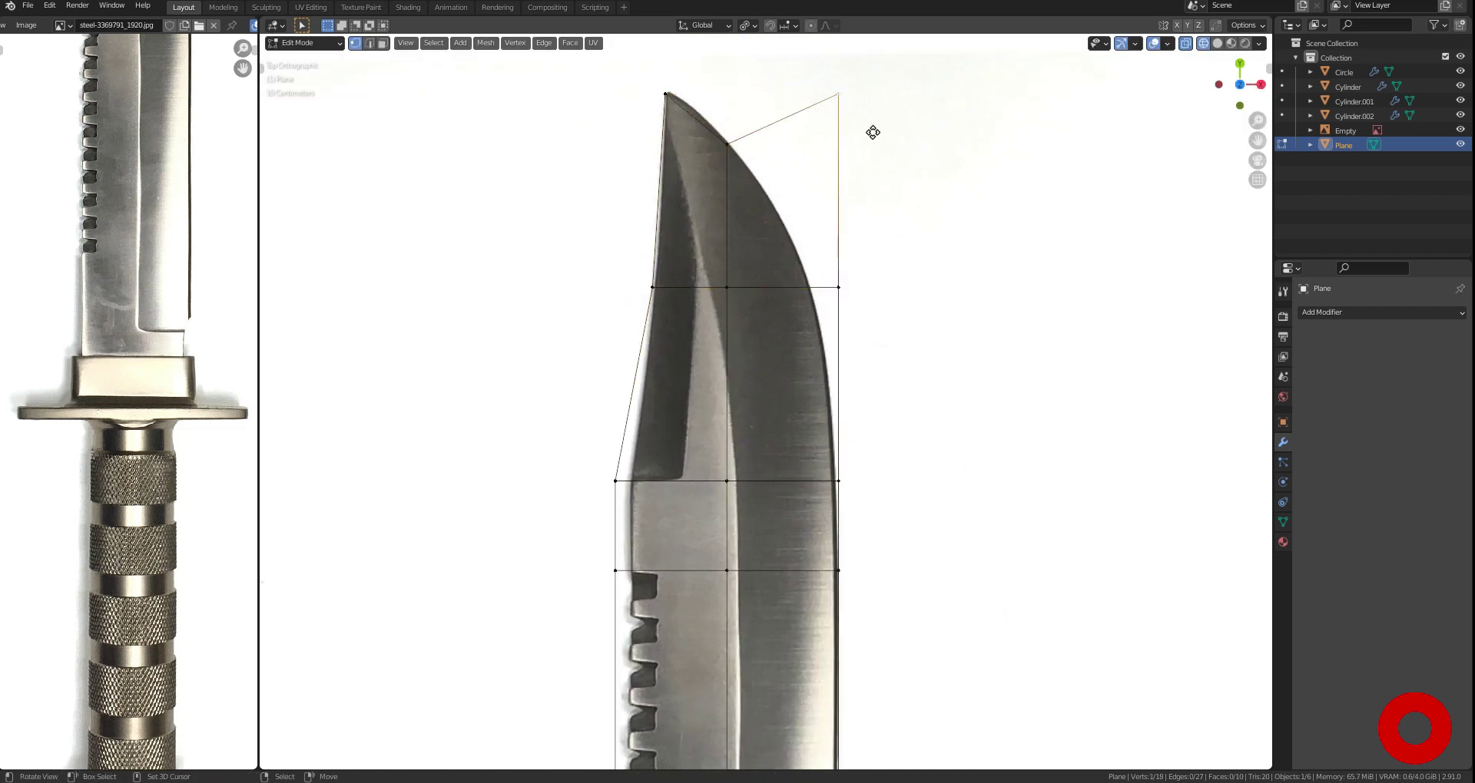
left_click(777, 316)
scroll(777, 316, "up", 2)
scroll(644, 218, "up", 2)
scroll(643, 219, "down", 4)
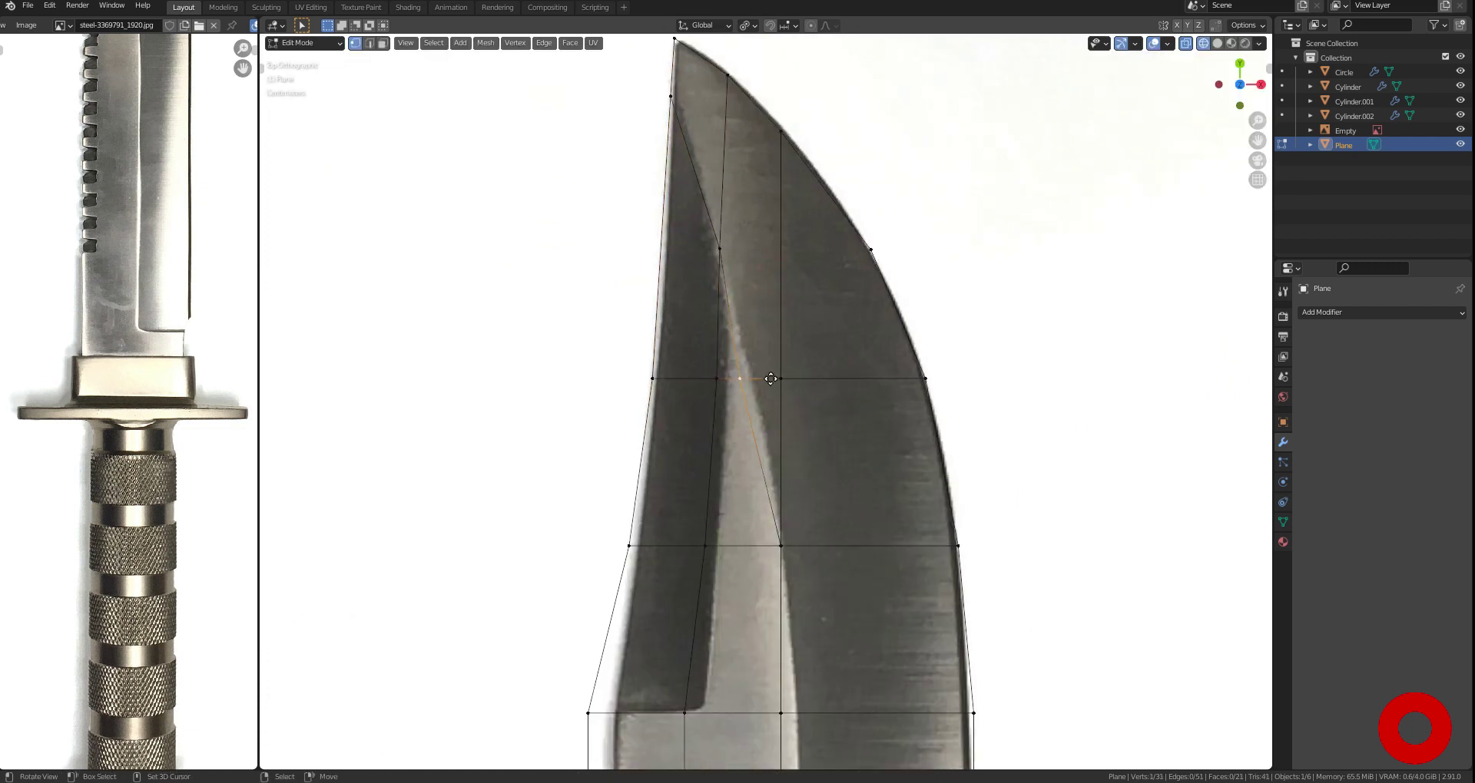
left_click(770, 379)
scroll(770, 378, "down", 3)
scroll(851, 386, "up", 2)
Dissolve extra edges near the blade tip and select a vertical edge loop
left_click(824, 336)
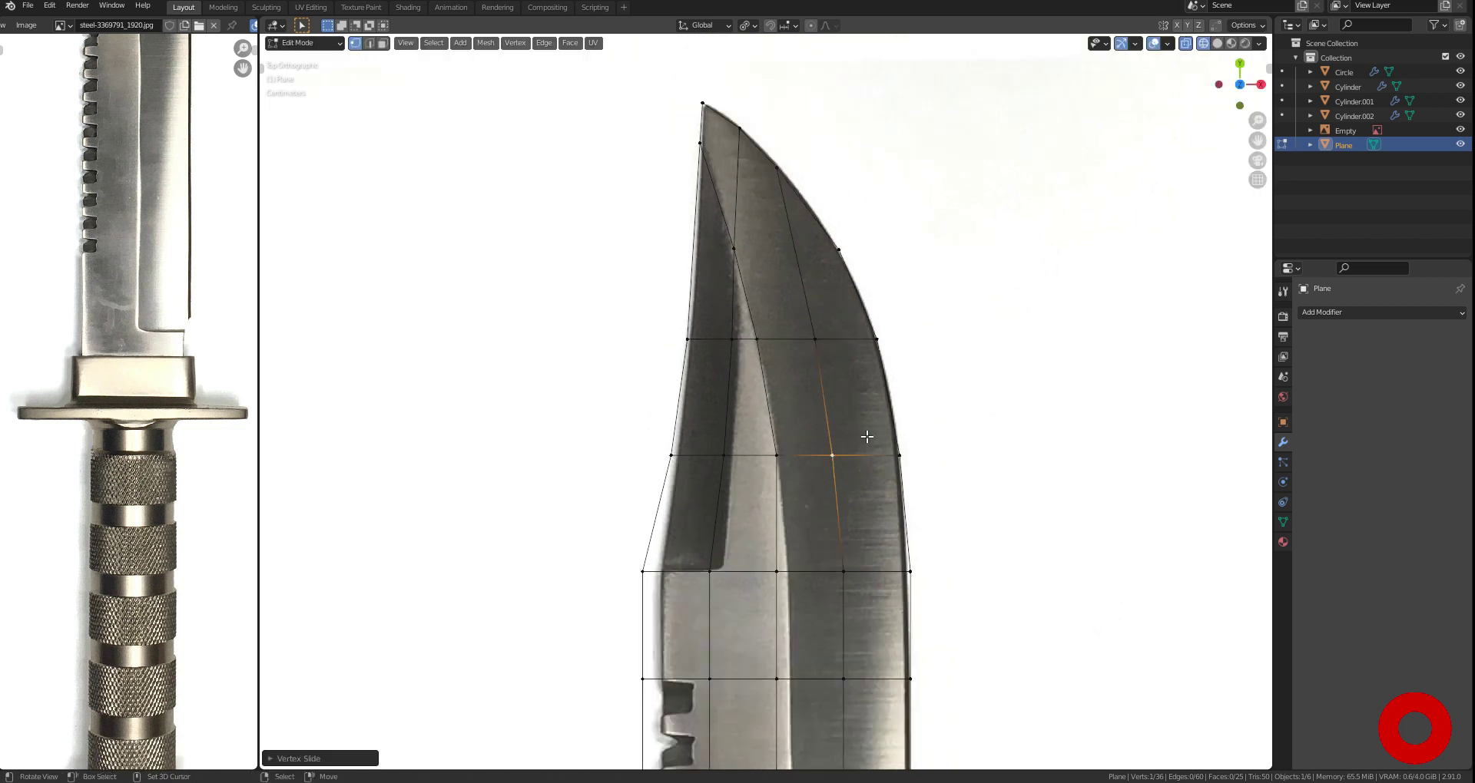
key("2")
key("x")
left_click(779, 380)
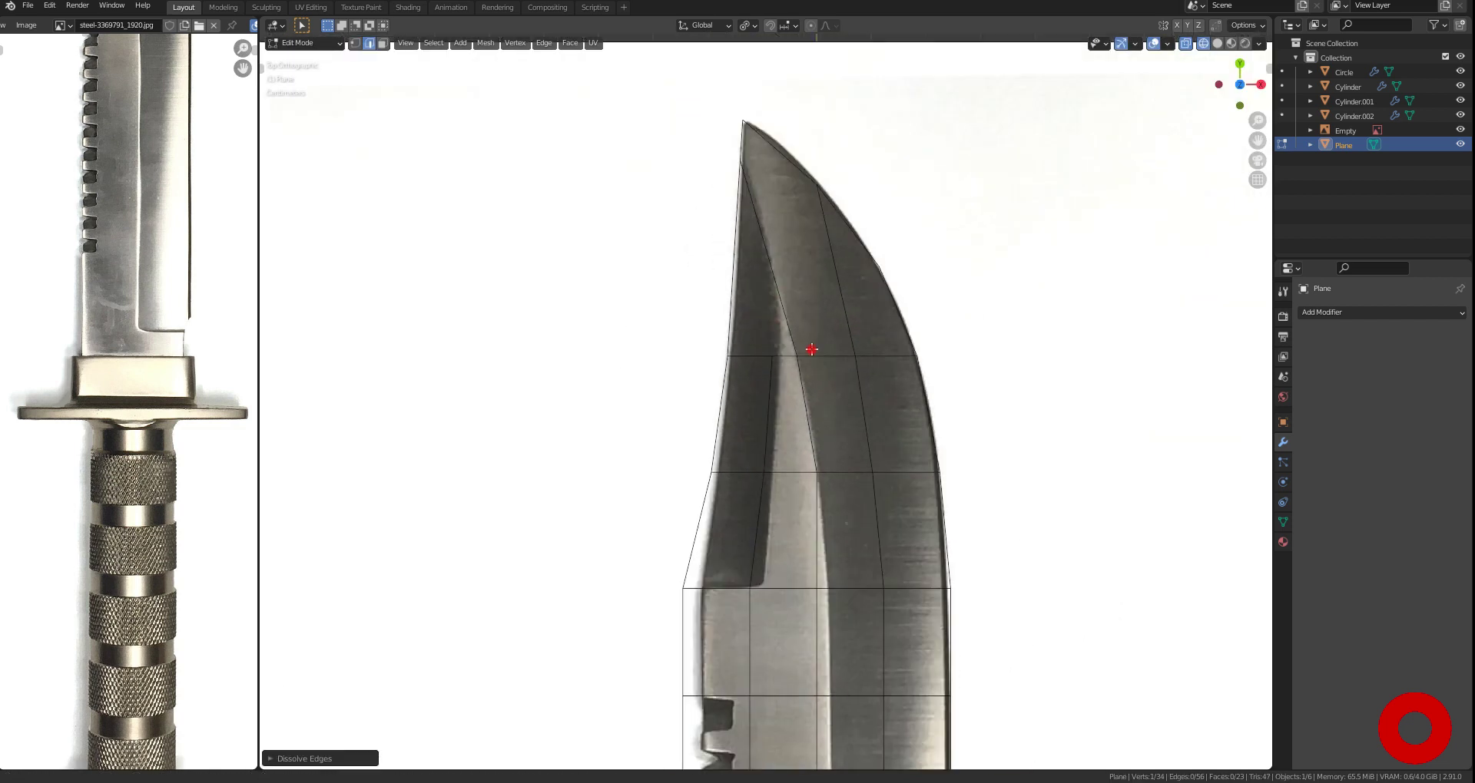
key("1")
scroll(812, 332, "down", 1)
scroll(767, 134, "down", 4, "shift")
left_click(767, 135, "alt+shift")
scroll(800, 353, "up", 2)
Add two horizontal loop cuts across the serrations
key("ctrl+r")
left_click(801, 352)
scroll(800, 353, "down", 4)
scroll(814, 134, "up", 2)
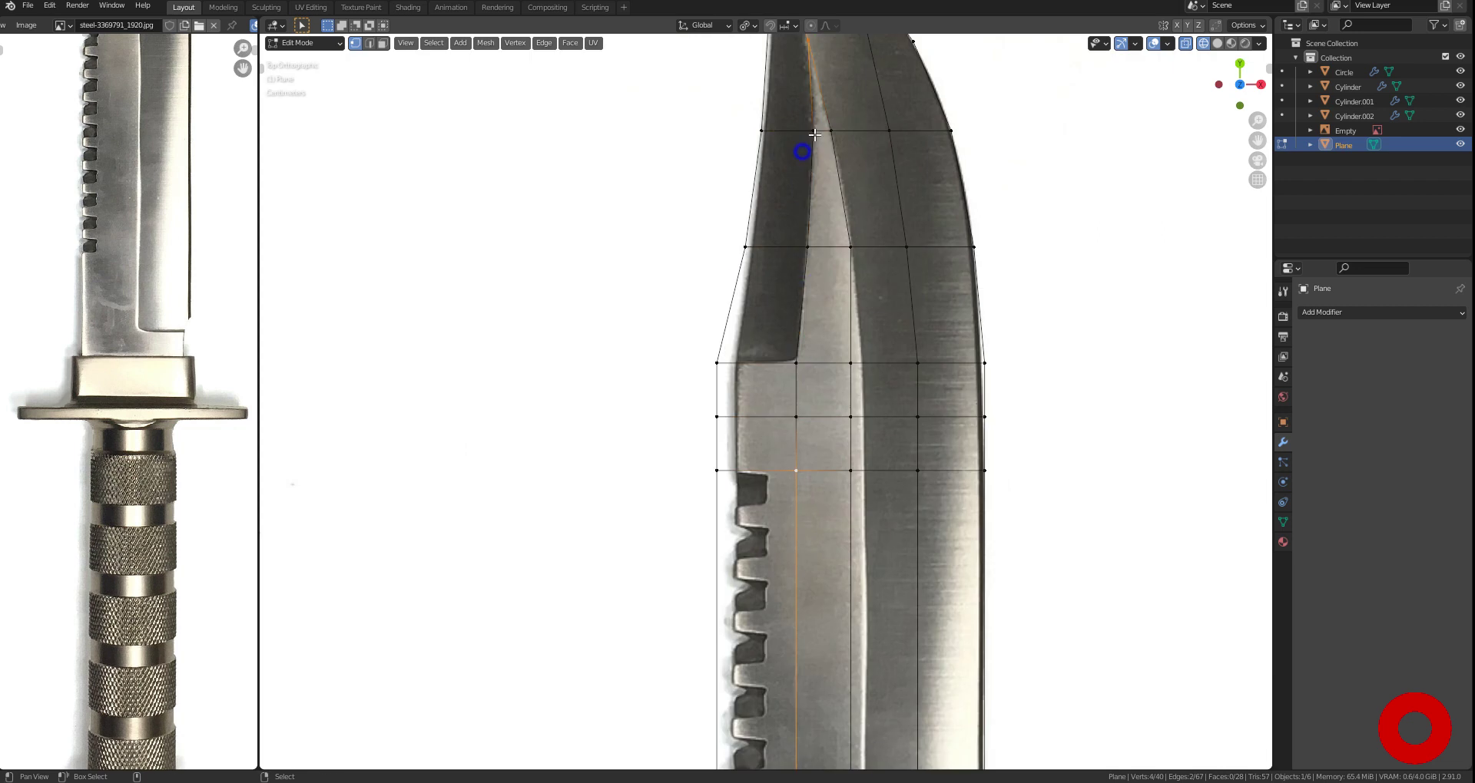
scroll(815, 134, "up", 2)
scroll(815, 134, "down", 3)
key("ctrl+r")
left_click(816, 320)
scroll(794, 472, "up", 2)
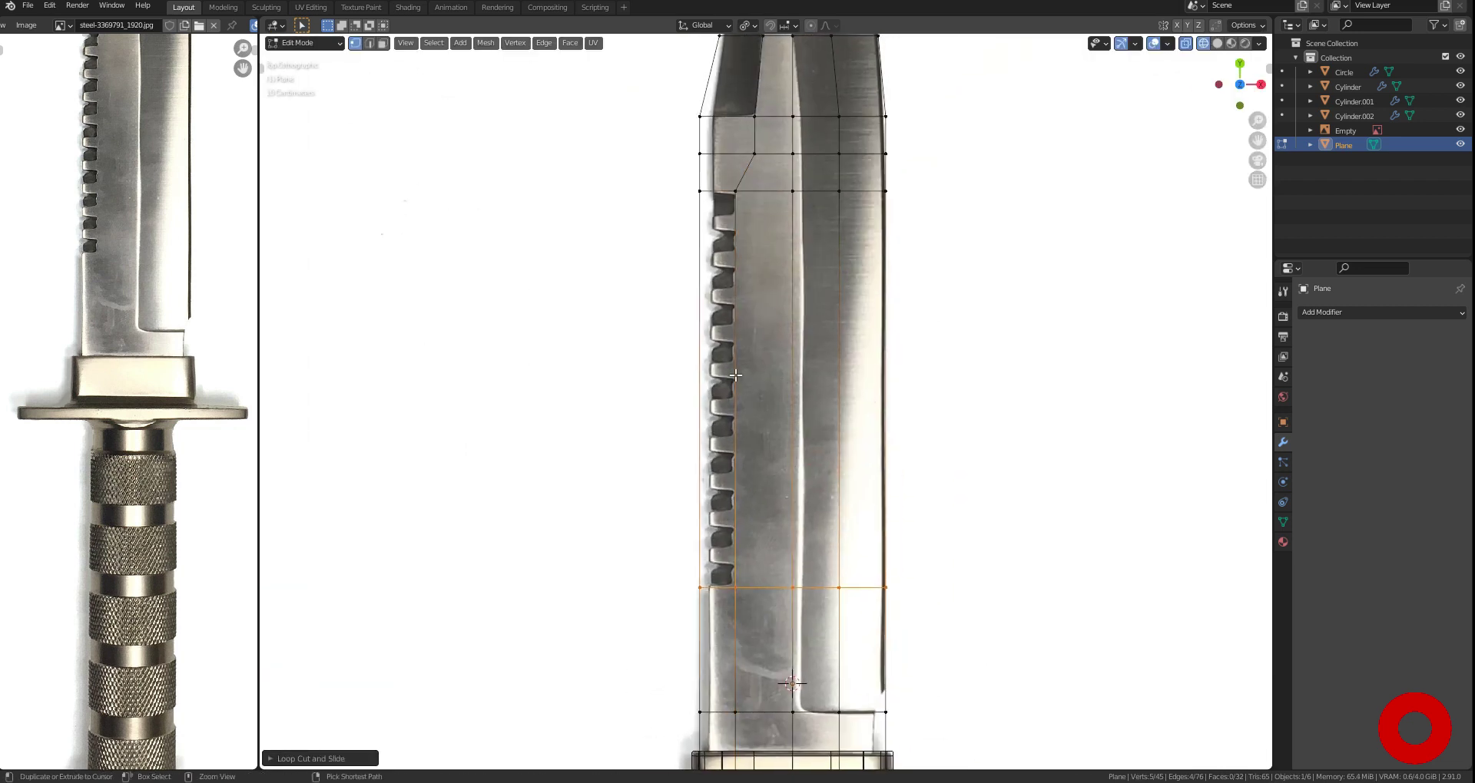
left_click(735, 374)
Add one more edge loop beside a serration and switch to edge selection
scroll(768, 369, "up", 2)
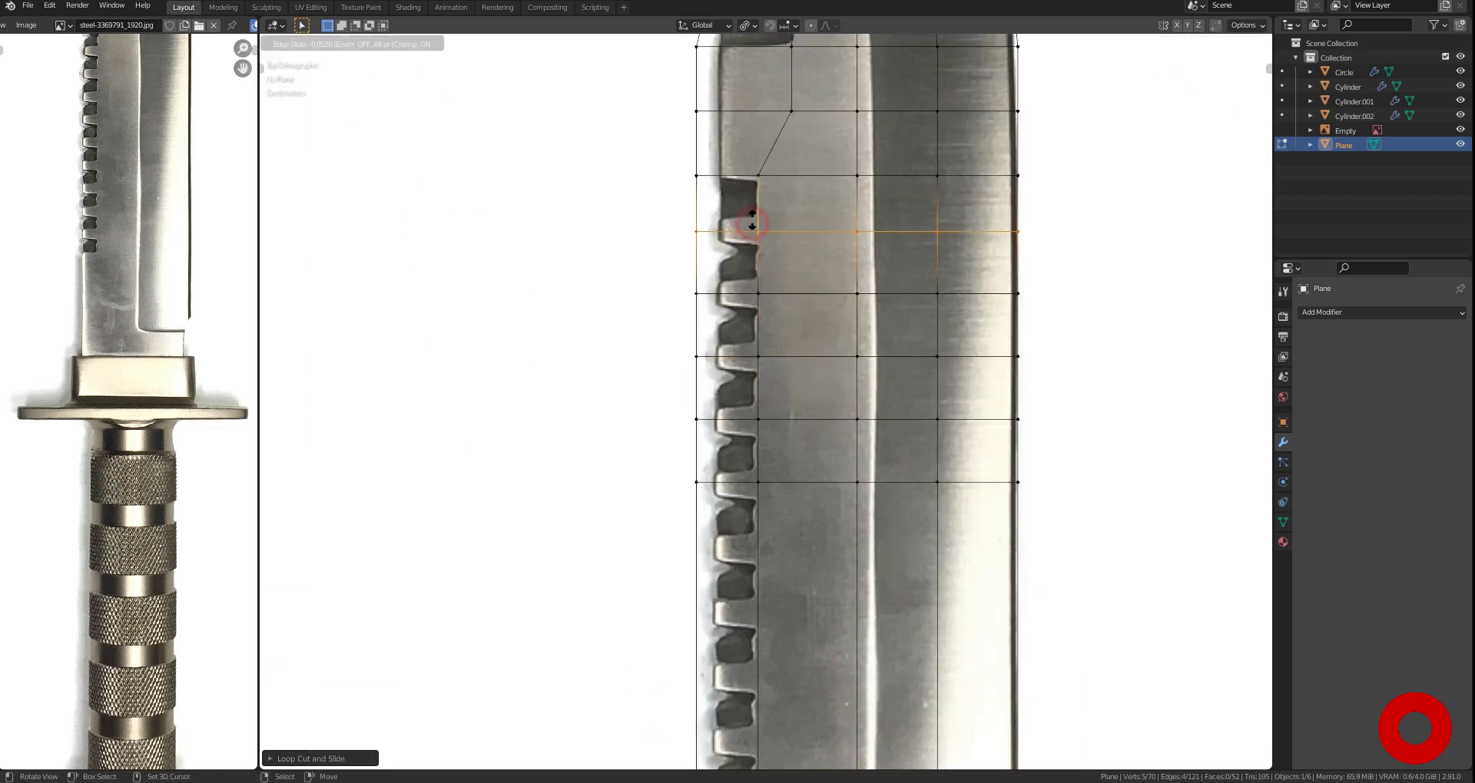
key("ctrl+r")
left_click(797, 460)
key("2")
scroll(787, 561, "down", 3)
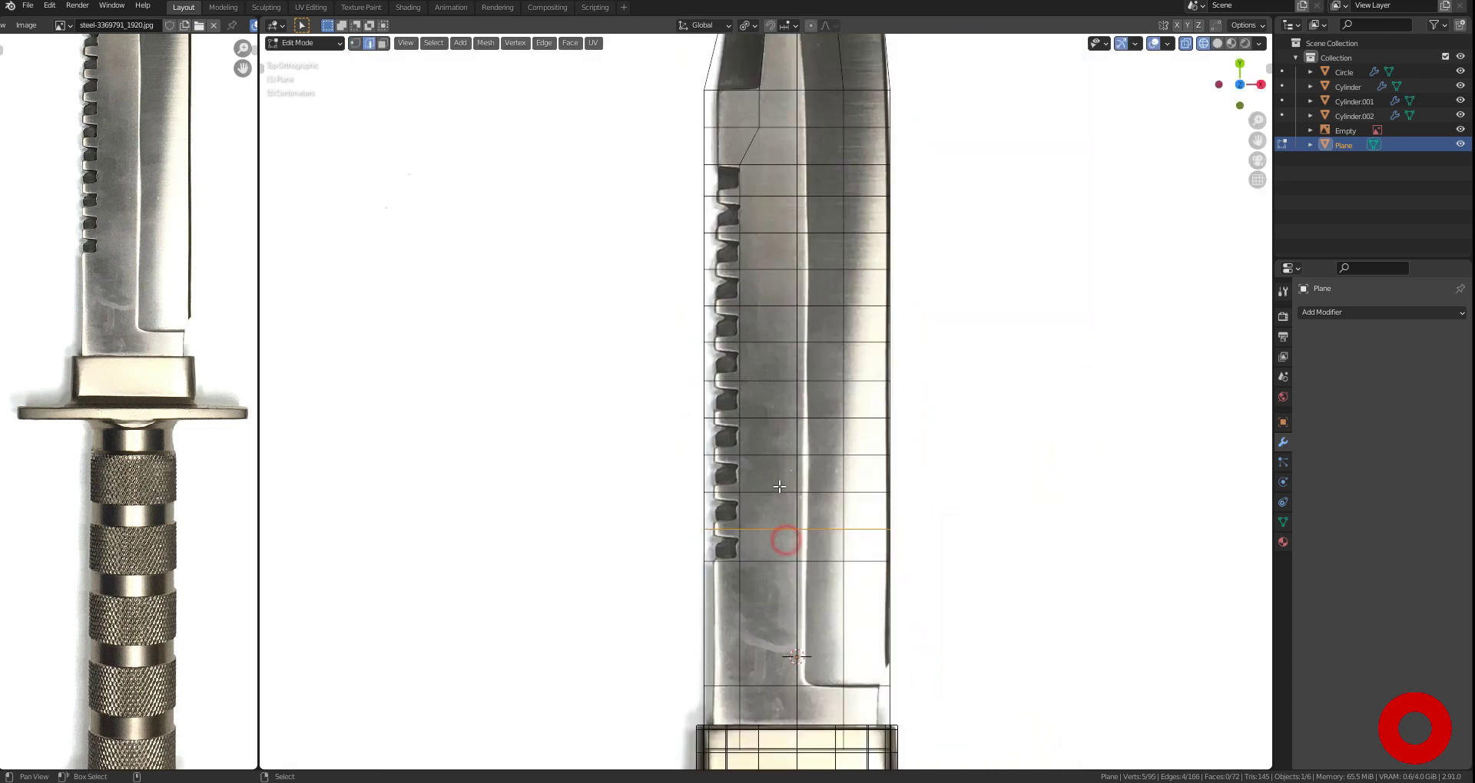
scroll(813, 477, "down", 4)
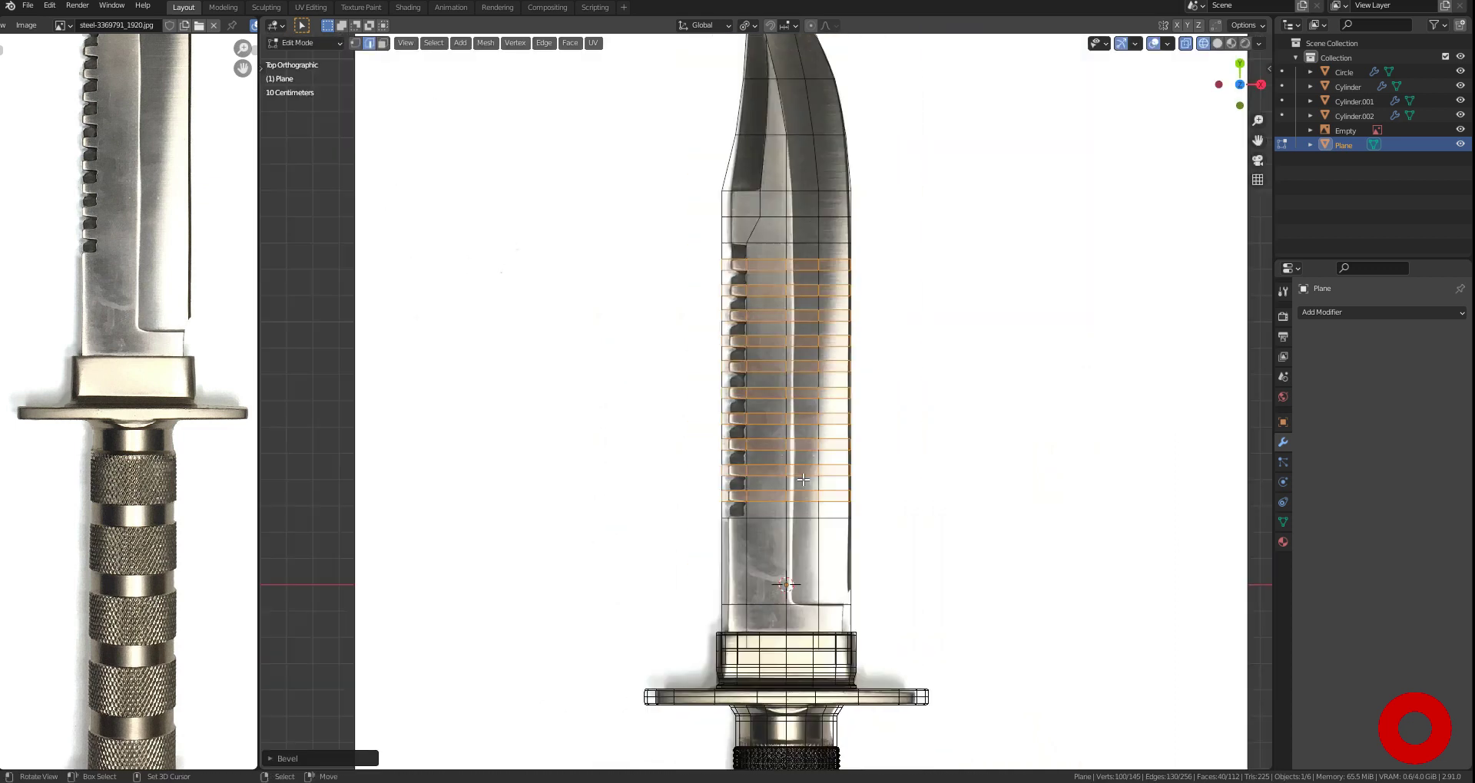
middle_click_drag(813, 476, 874, 358)
Extrude the blade faces for thickness and adjust the vertices along Z
key("KP_3")
key("e")
left_click(834, 385)
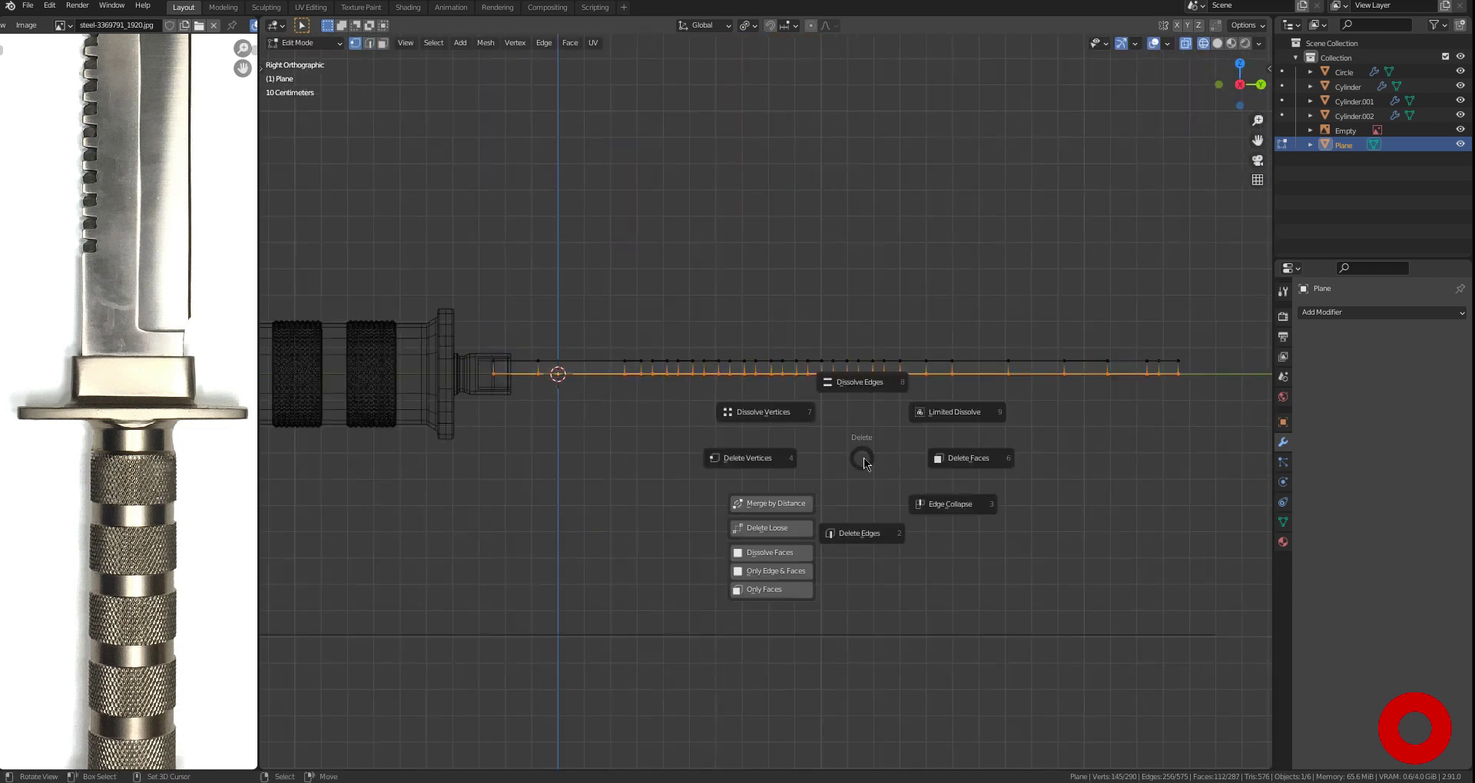
middle_click_drag(864, 464, 854, 409)
key("z")
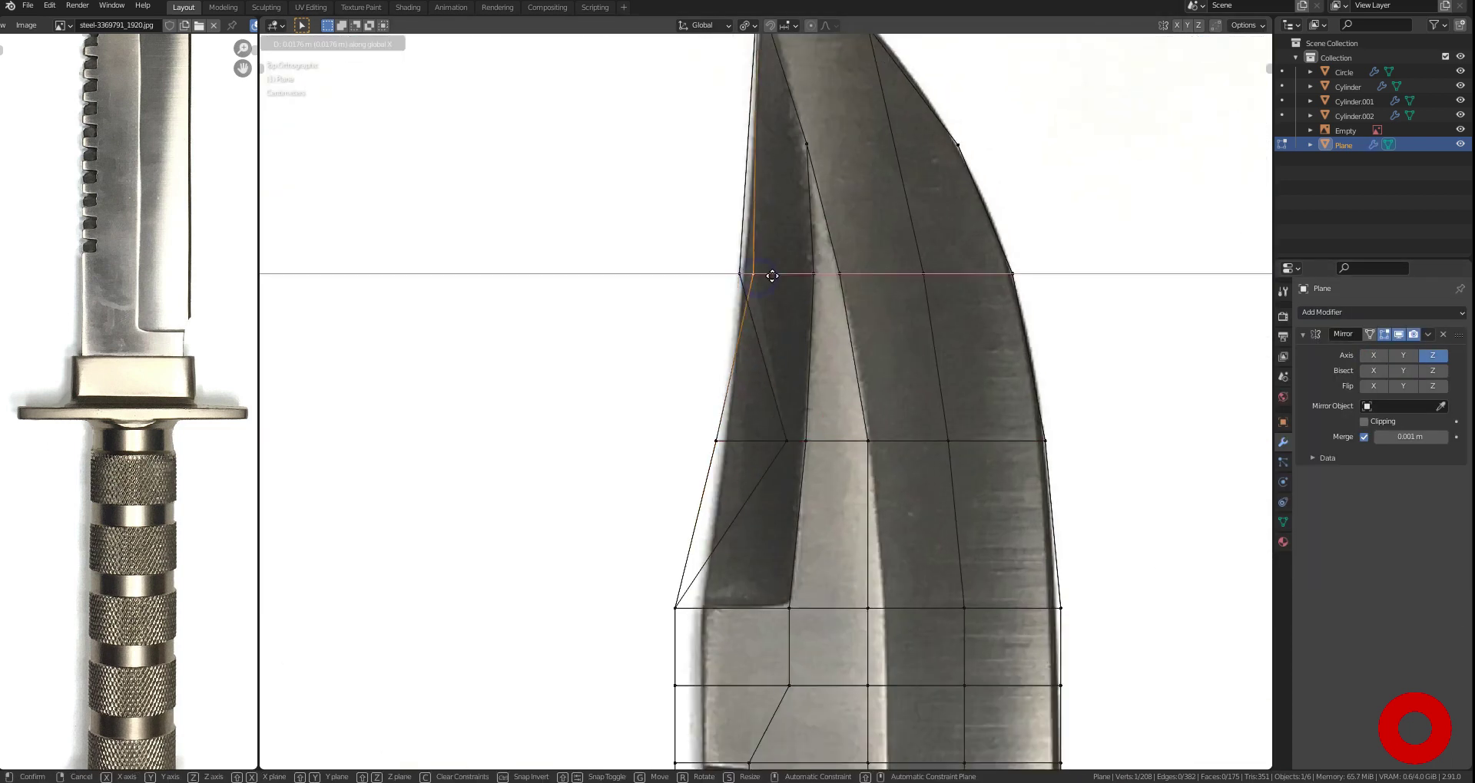
left_click(772, 275)
key("shift+z")
middle_click_drag(772, 275, 659, 282)
mouse_move(522, 274)
middle_mouse_down()
mouse_move(800, 355)
mouse_move(836, 332)
mouse_move(866, 423)
mouse_move(750, 441)
middle_mouse_up()
Merge the cutting-edge vertices together to form a sharp edge
left_click(807, 358)
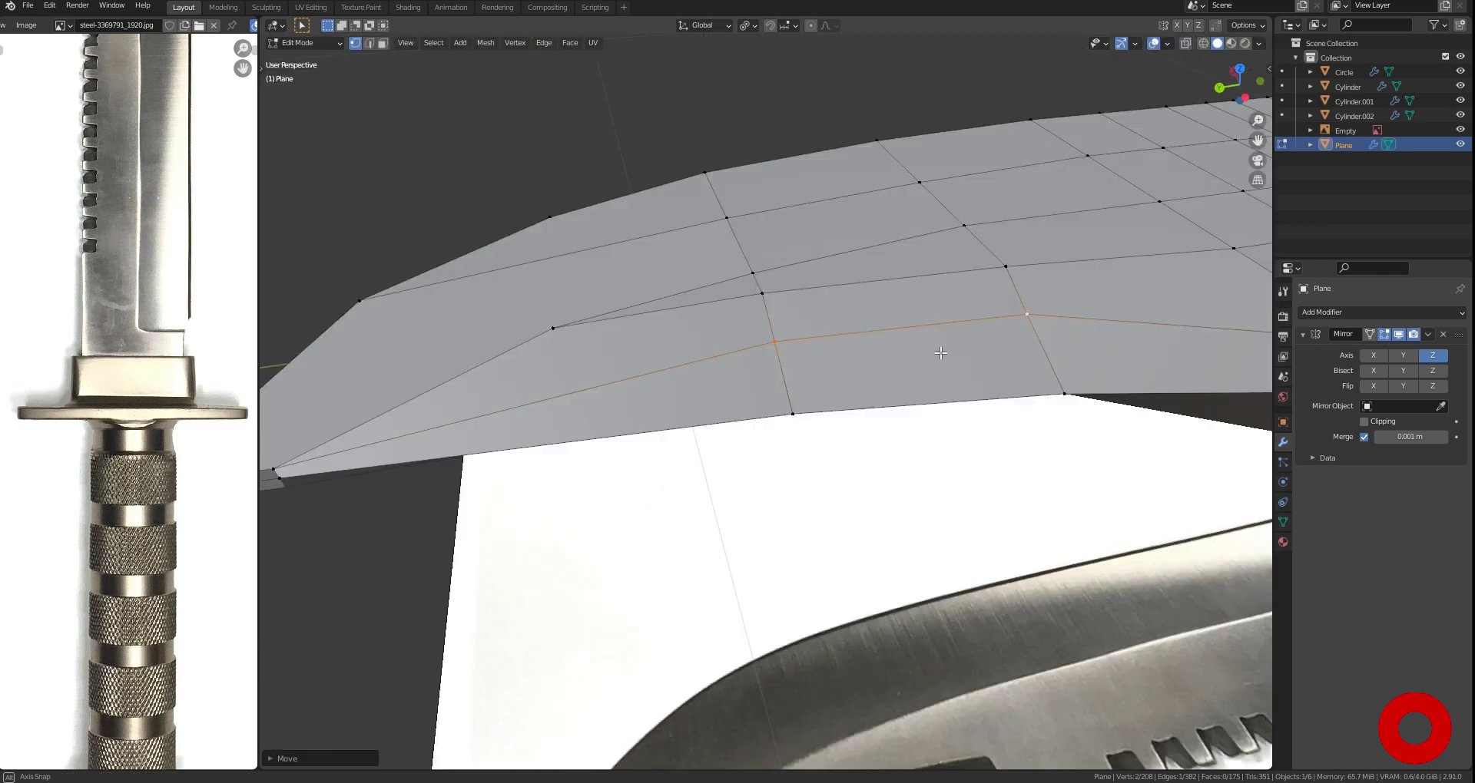
mouse_move(790, 339)
middle_mouse_down()
mouse_move(842, 343)
mouse_move(730, 313)
mouse_move(715, 419)
mouse_move(772, 316)
middle_mouse_up()
key("m")
left_click(805, 384)
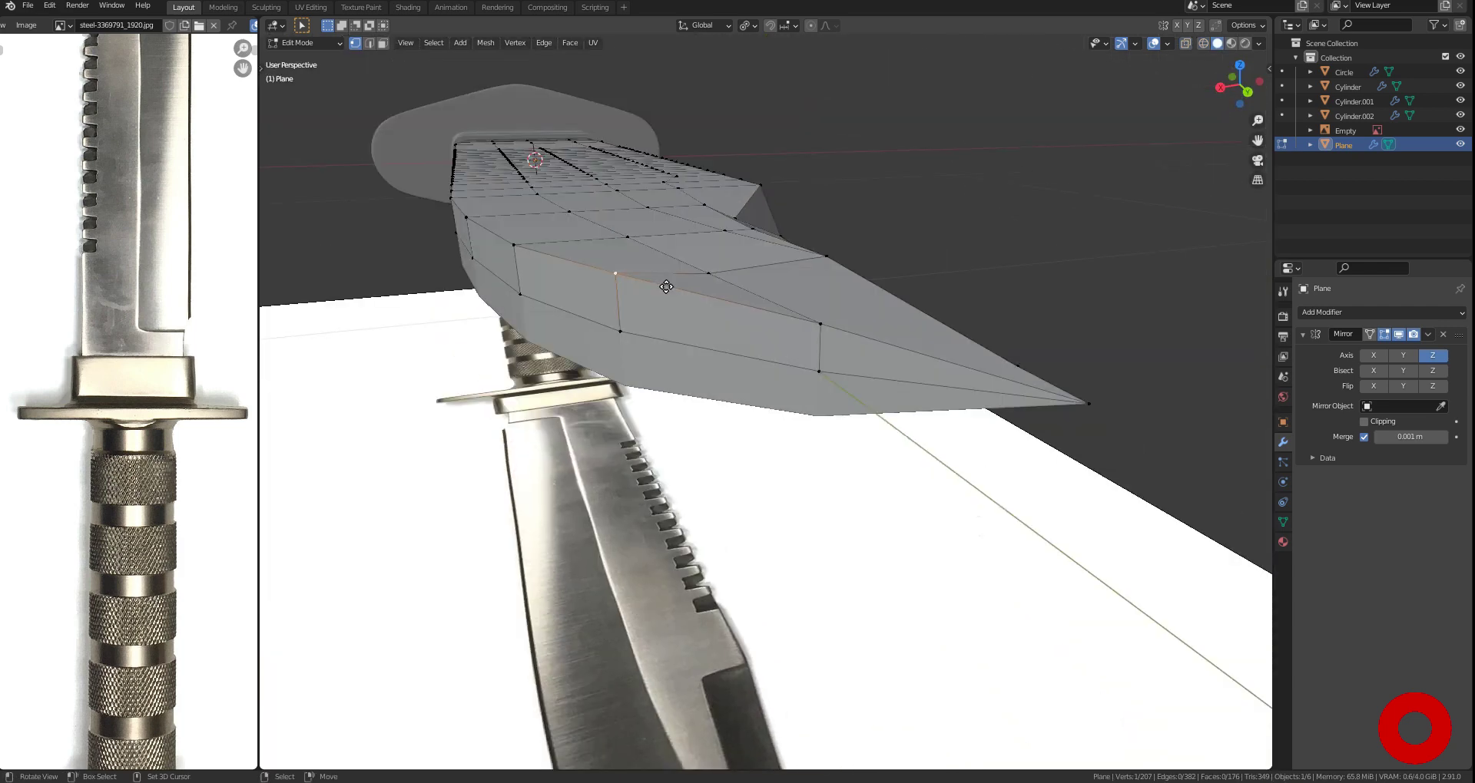
key("KP_3")
scroll(886, 348, "down", 3)
Inspect the blade from front and top views with see-through display toggled
key("KP_1")
key("alt+z")
scroll(755, 371, "up", 4)
key("KP_7")
middle_click_drag(755, 371, 808, 481)
key("alt+z")
key("KP_7")
key("grave")
middle_click_drag(890, 444, 751, 521)
key("KP_7")
key("alt+z")
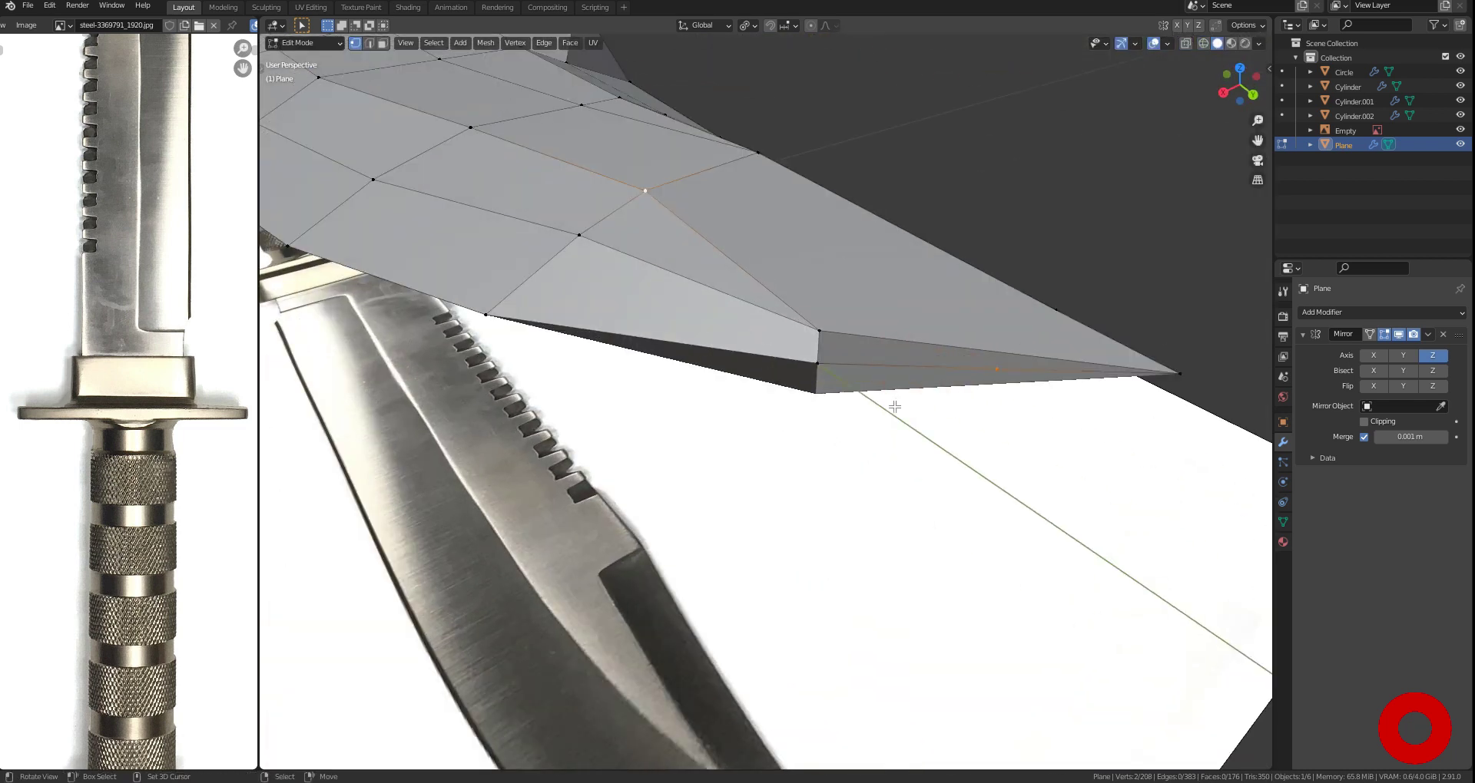
Move the tip vertices vertically to taper the blade, checking side and top views
right_click(921, 339)
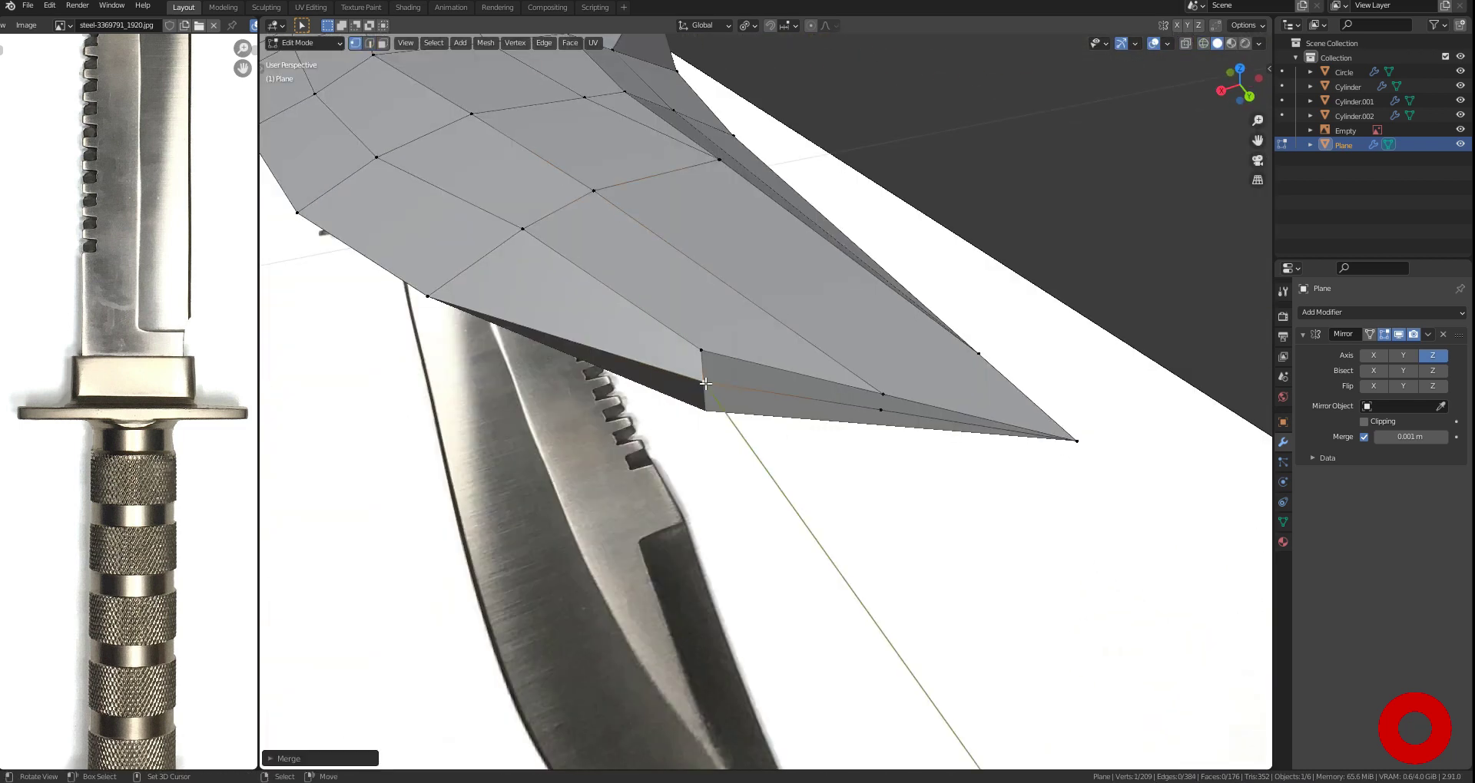
middle_click_drag(705, 384, 807, 315, "ctrl")
left_click(734, 358)
key("KP_3")
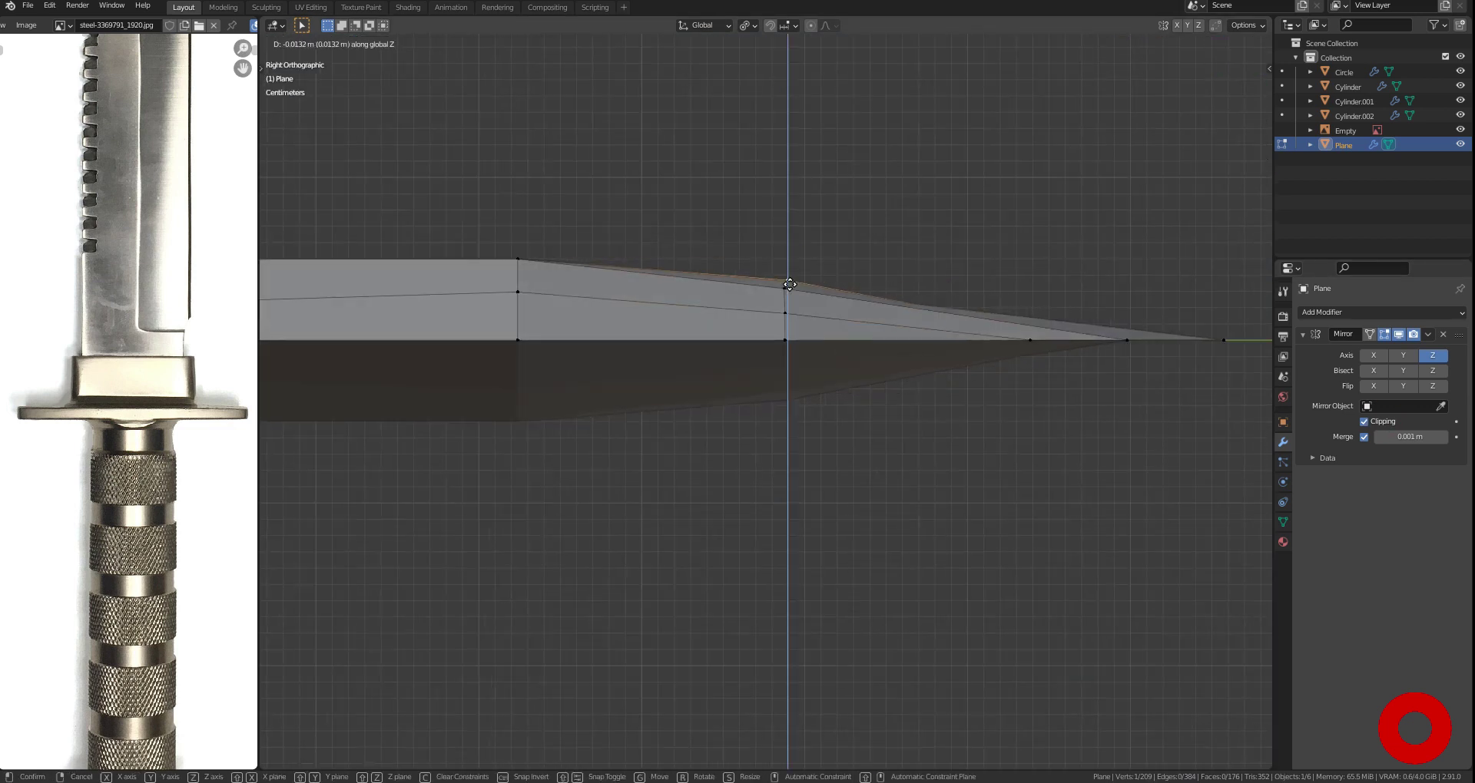
left_click(789, 284)
key("ctrl+KP_3")
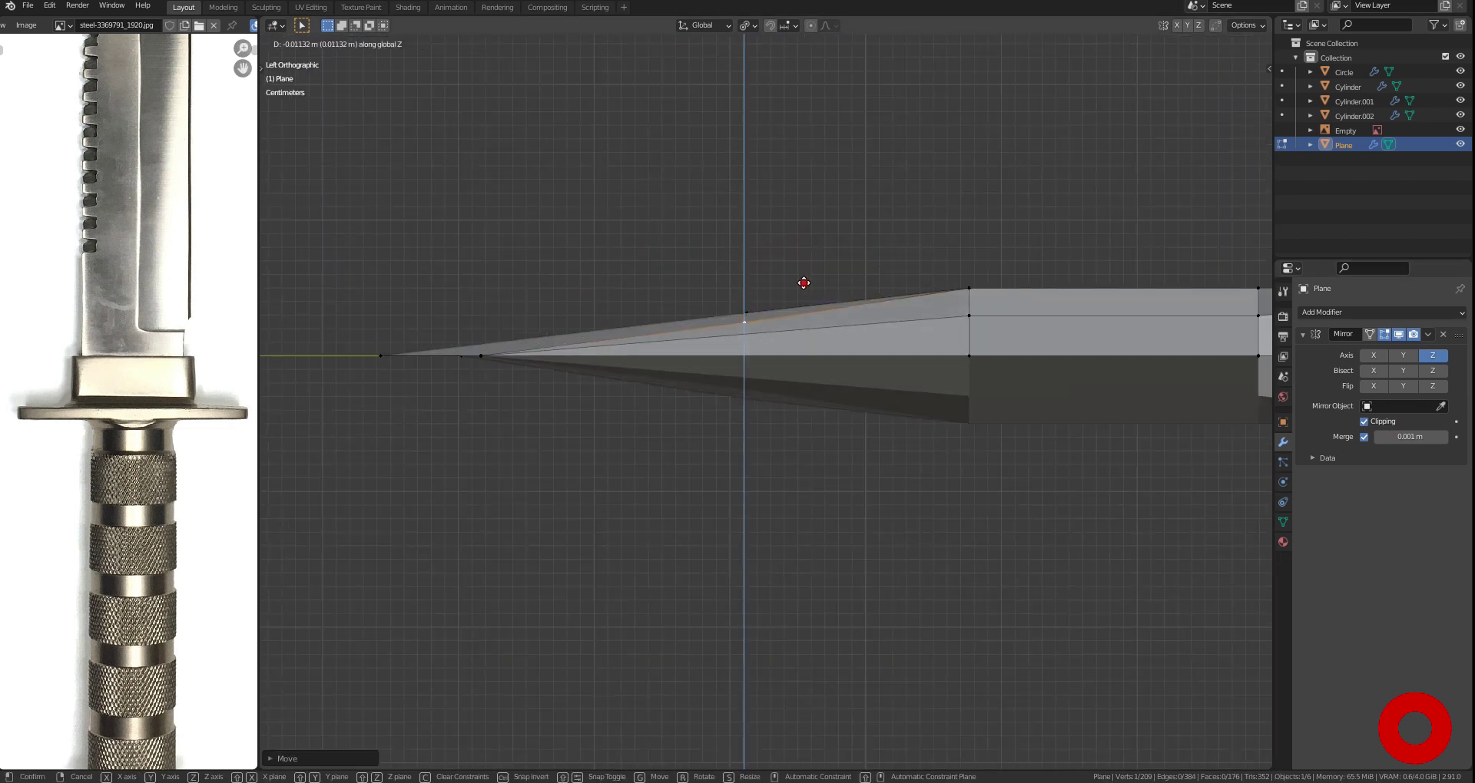
left_click(973, 331)
key("KP_7")
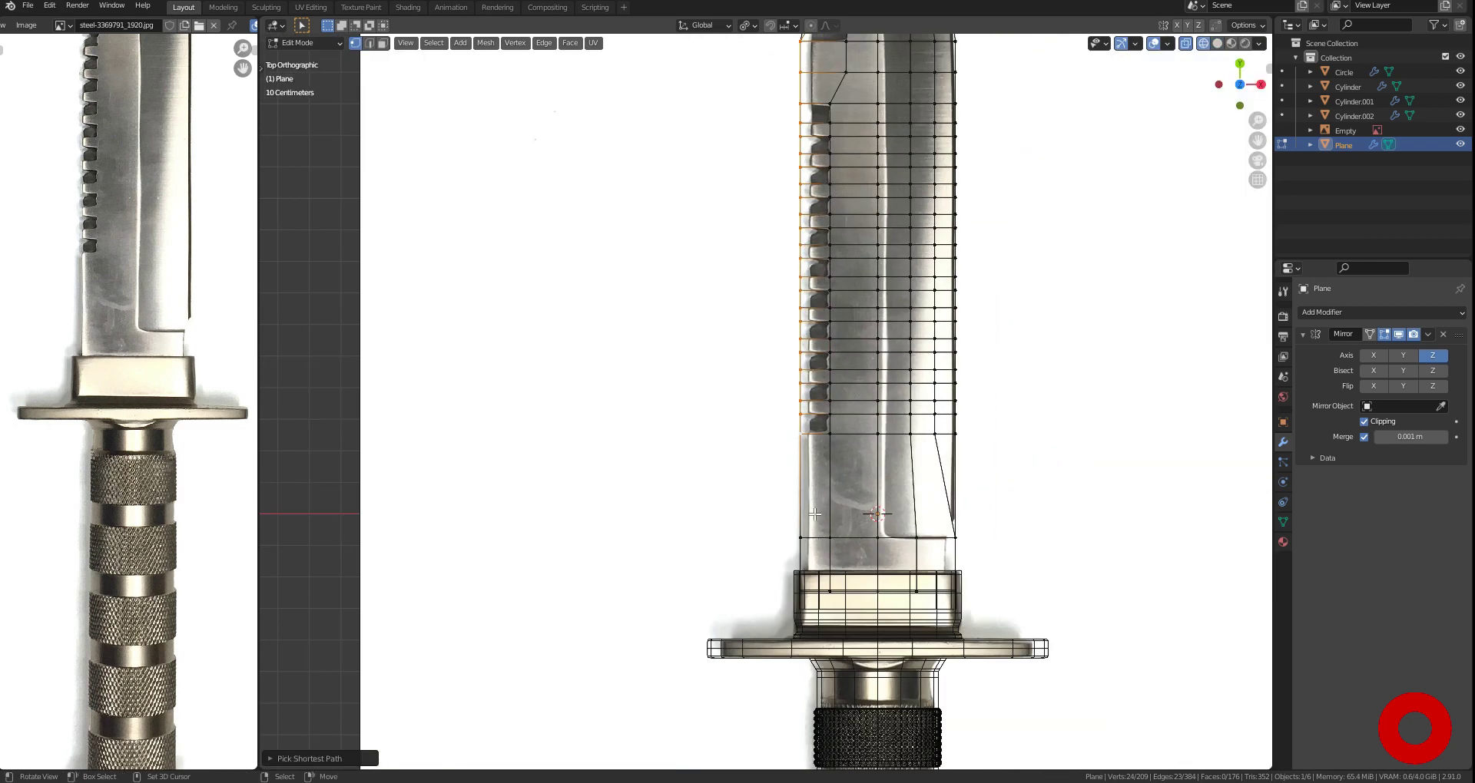
middle_click_drag(814, 514, 754, 409)
key("grave")
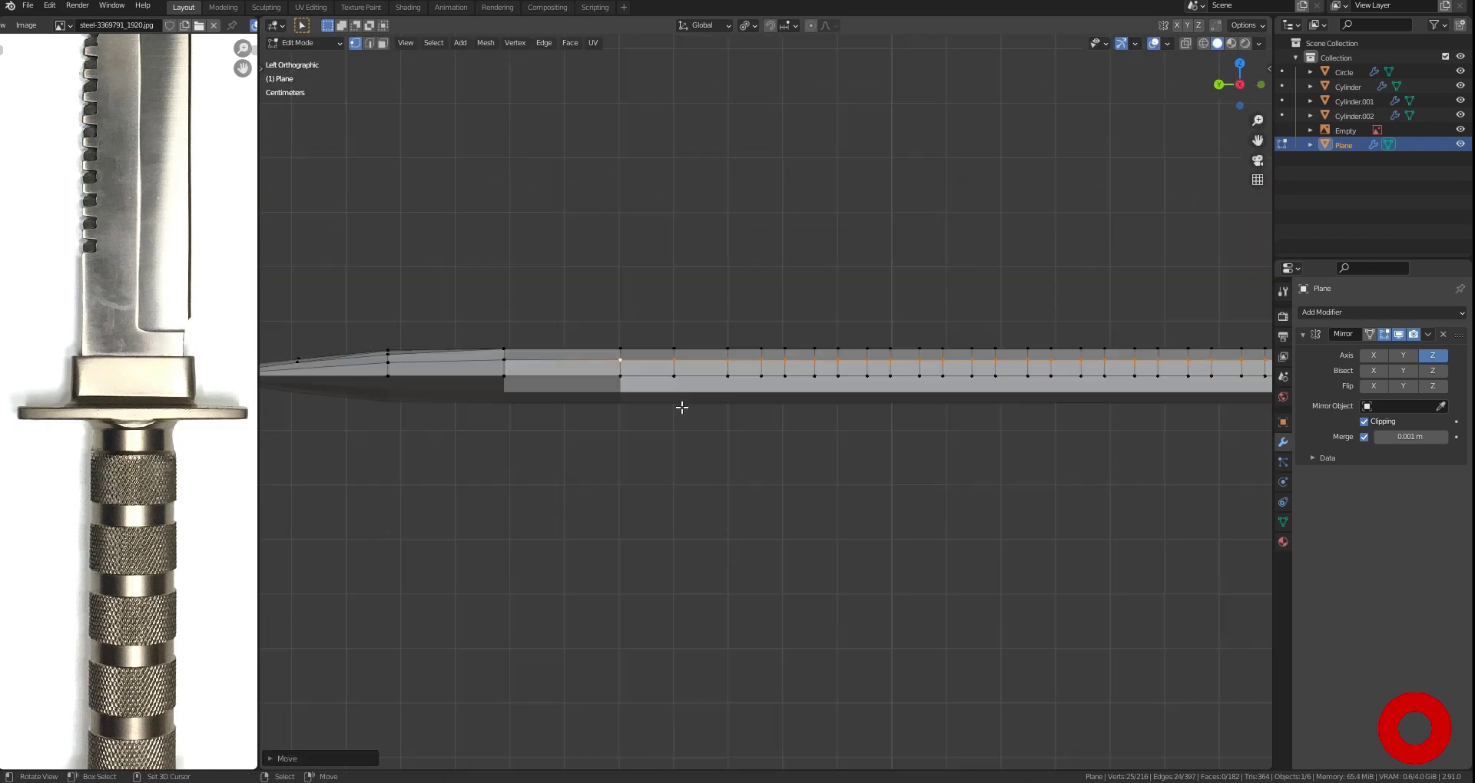
key("6")
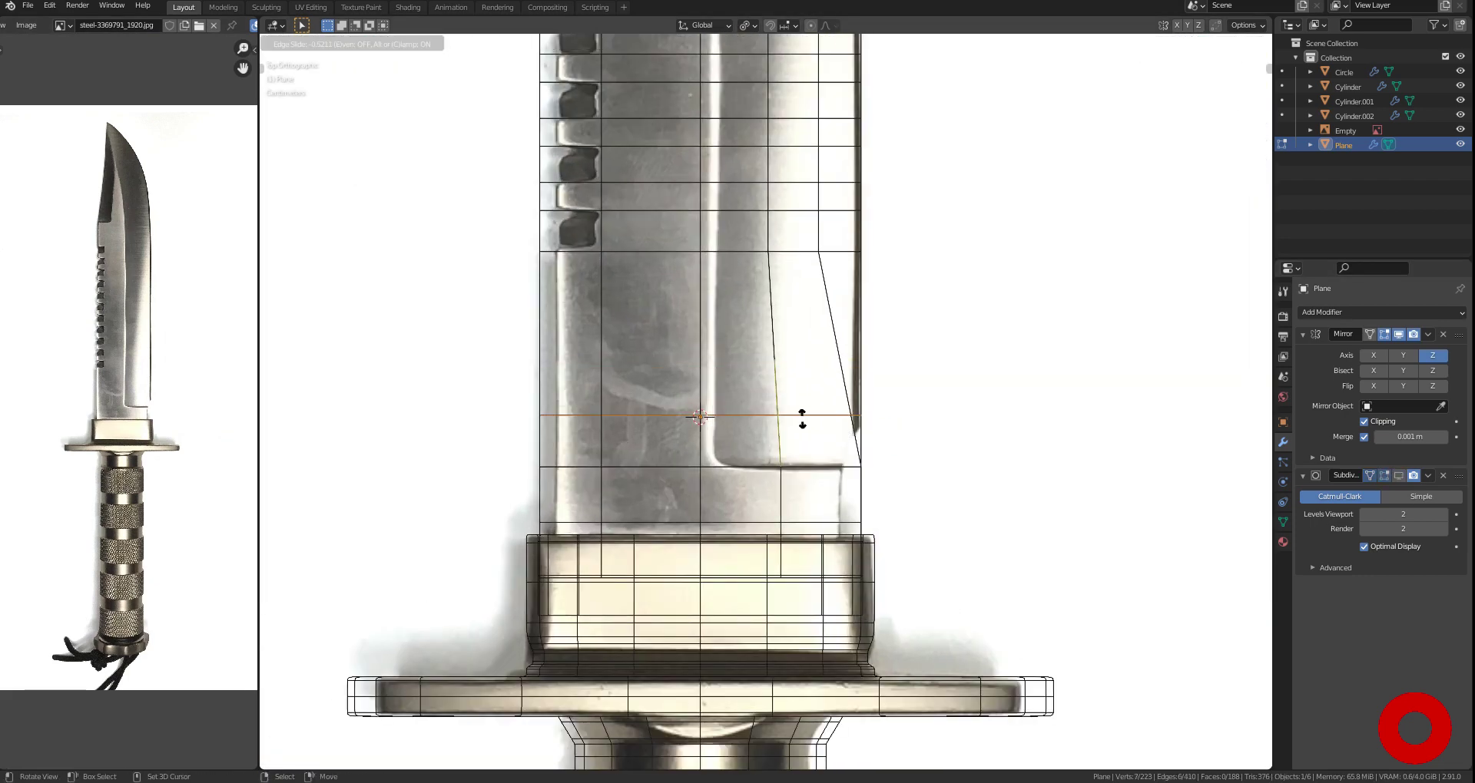
Add an edge loop near the blade's base and check it from right and top views
left_click(800, 417)
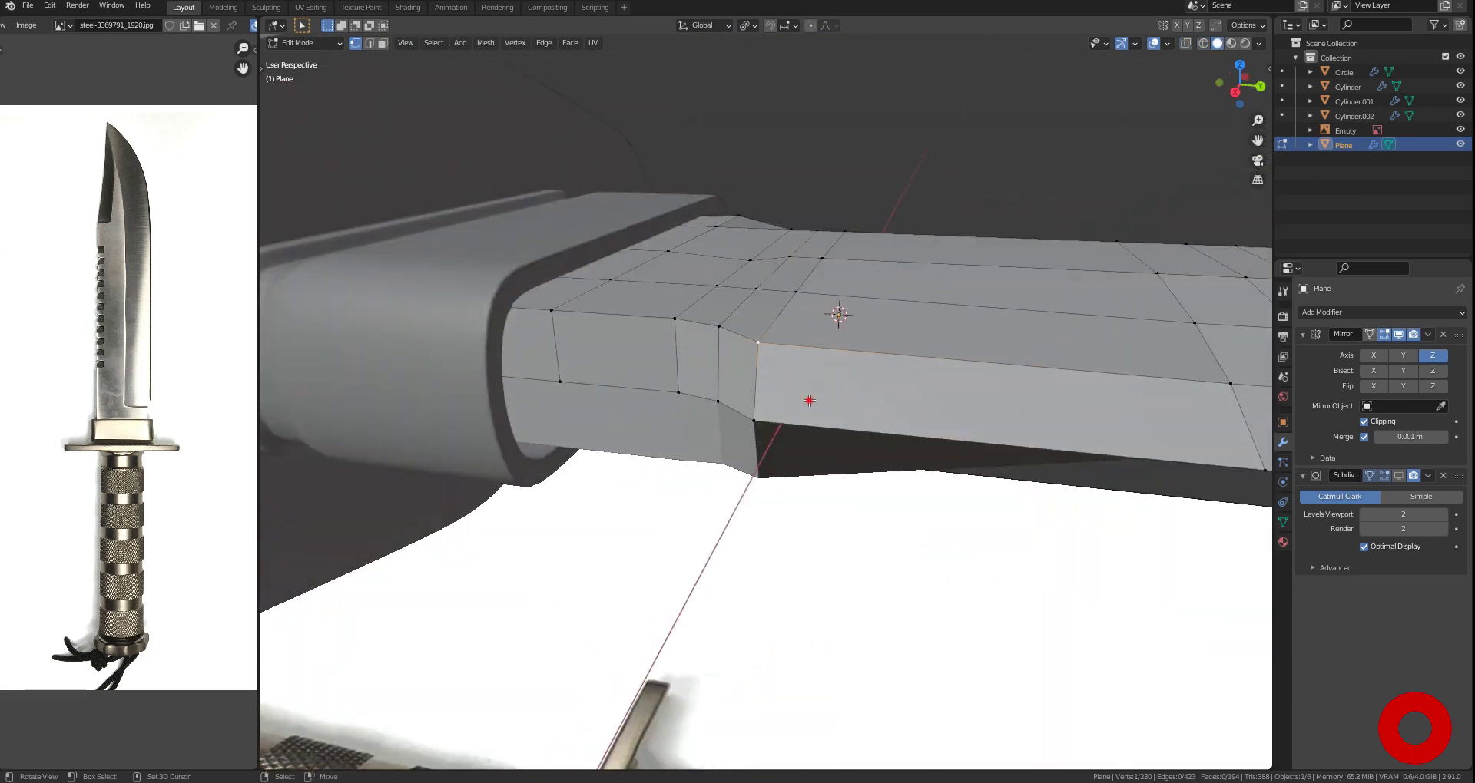
key("KP_3")
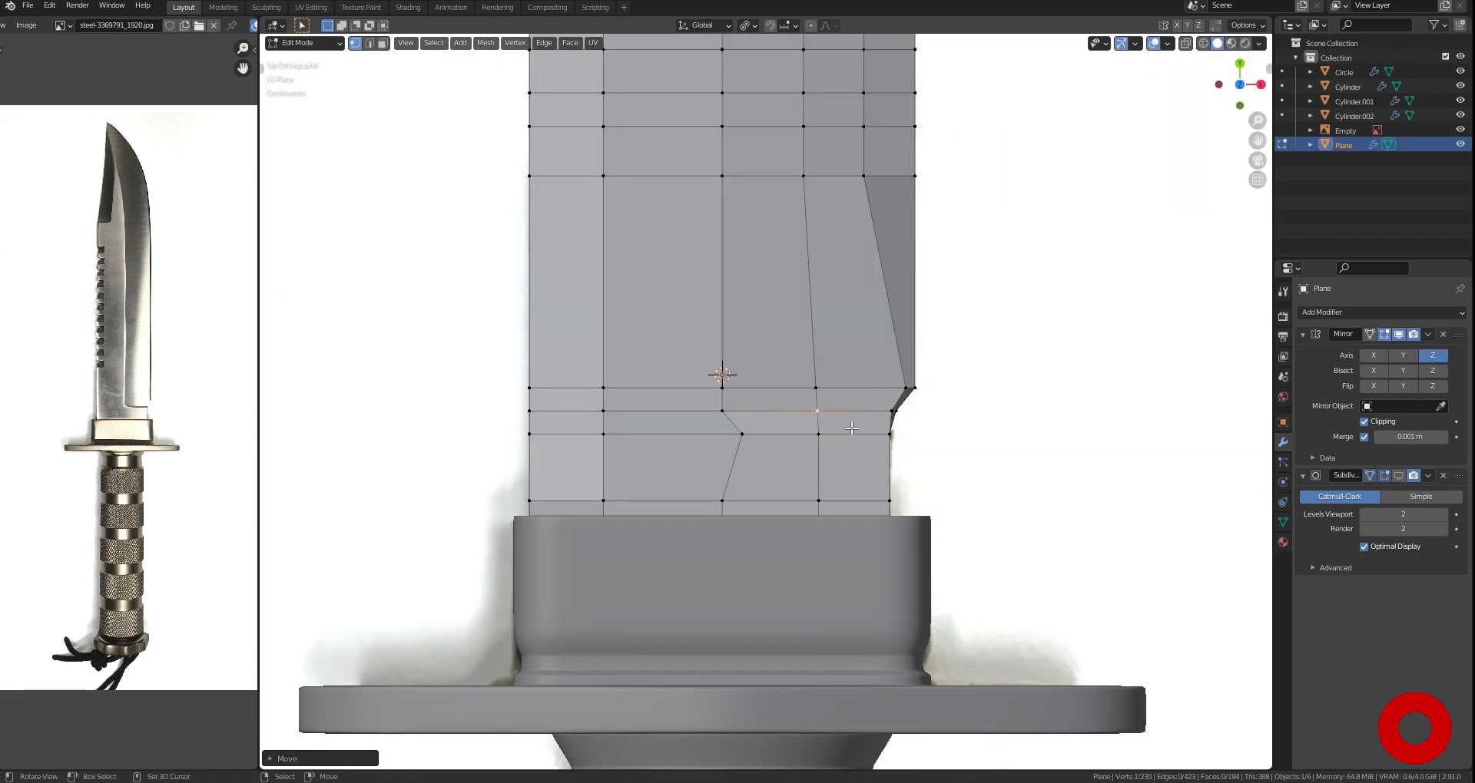
middle_click_drag(870, 358, 755, 340)
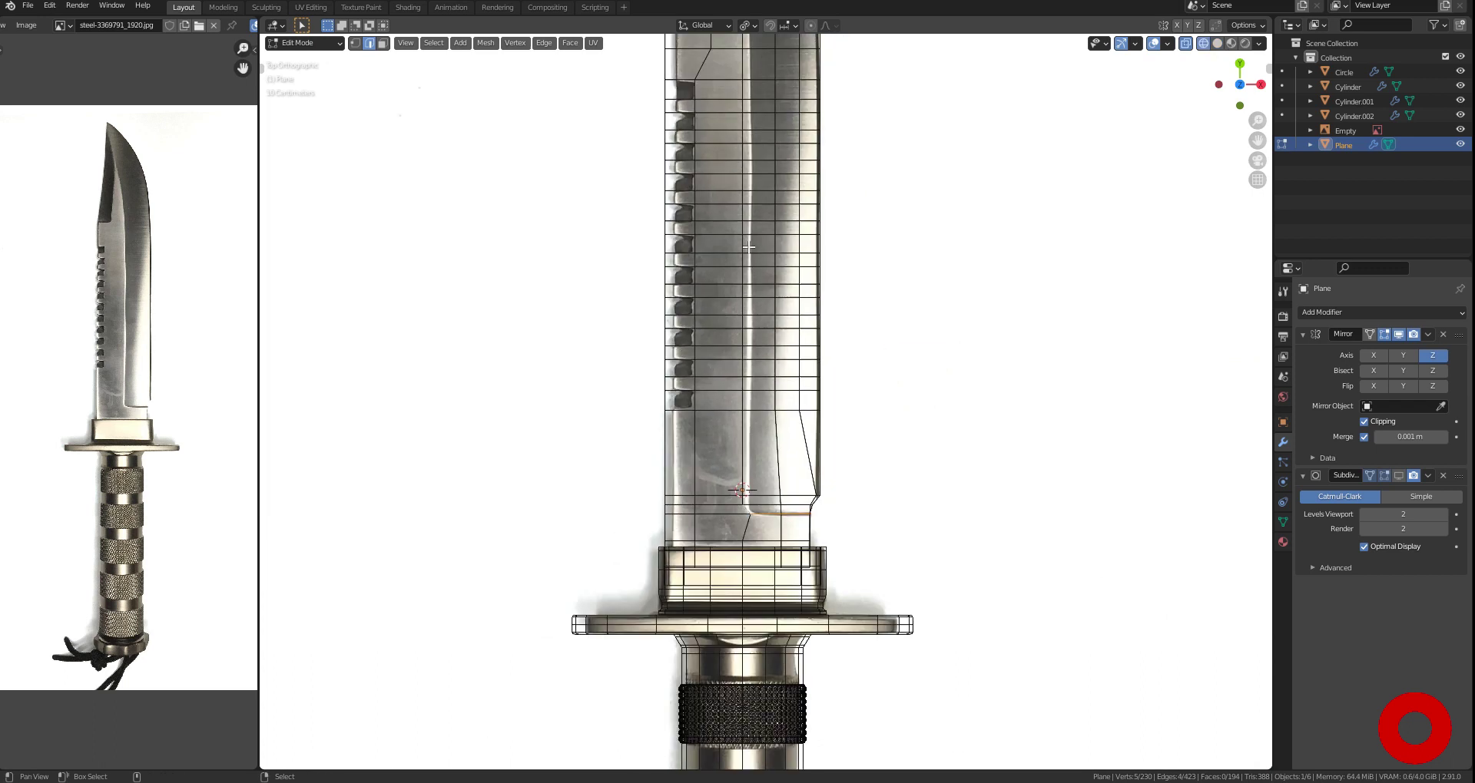
key("KP_7")
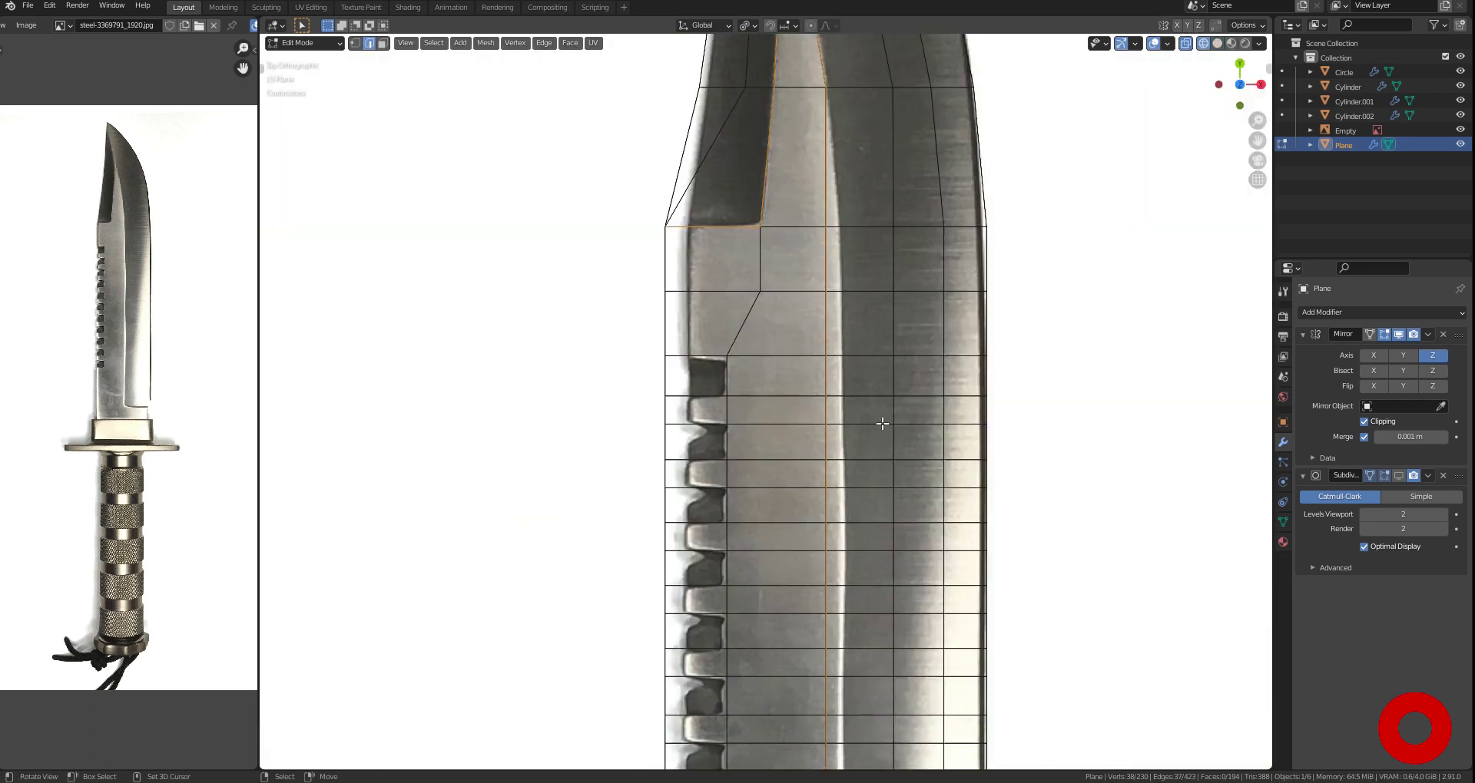
scroll(139, 363, "up", 5)
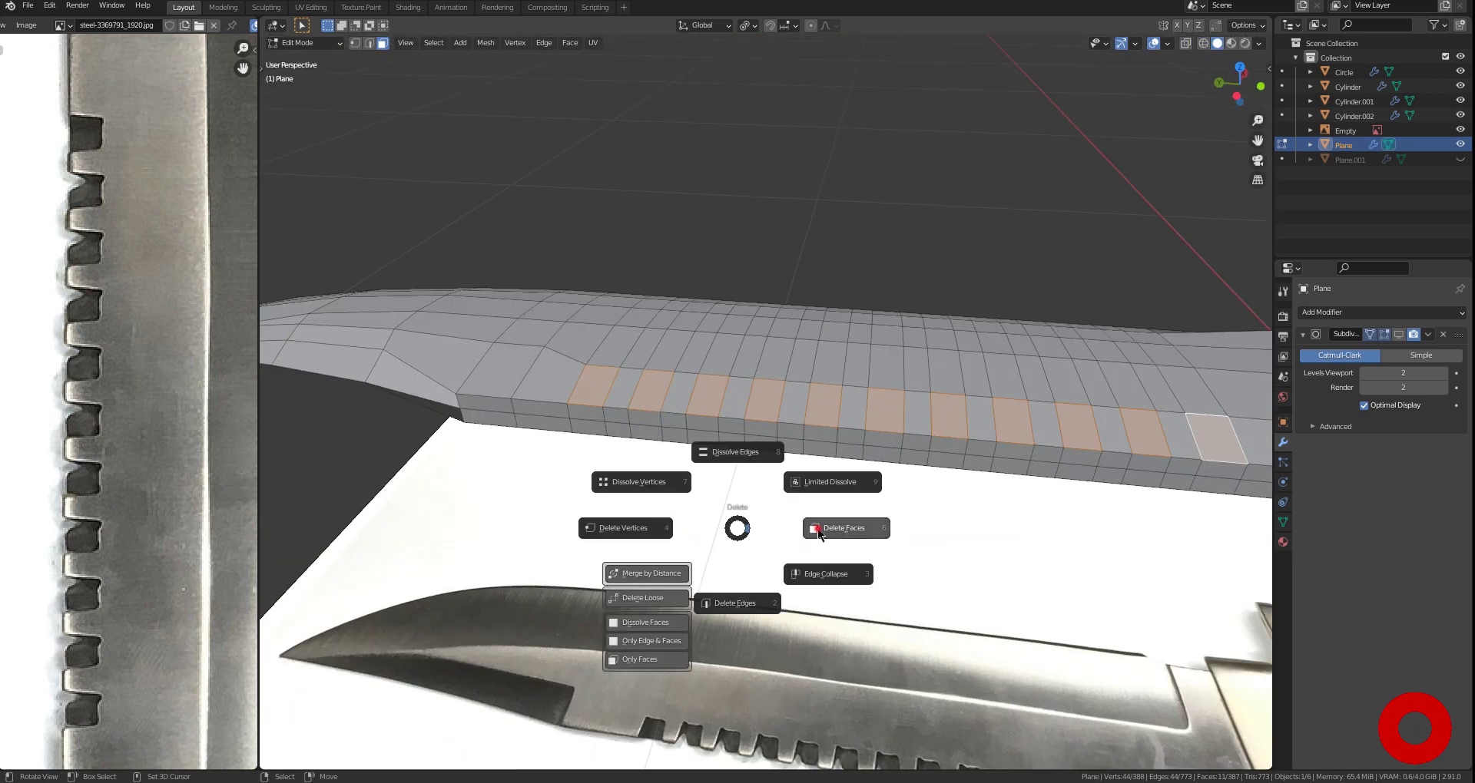
Delete the alternating spine faces and fill the notch walls to form teeth
left_click(817, 528)
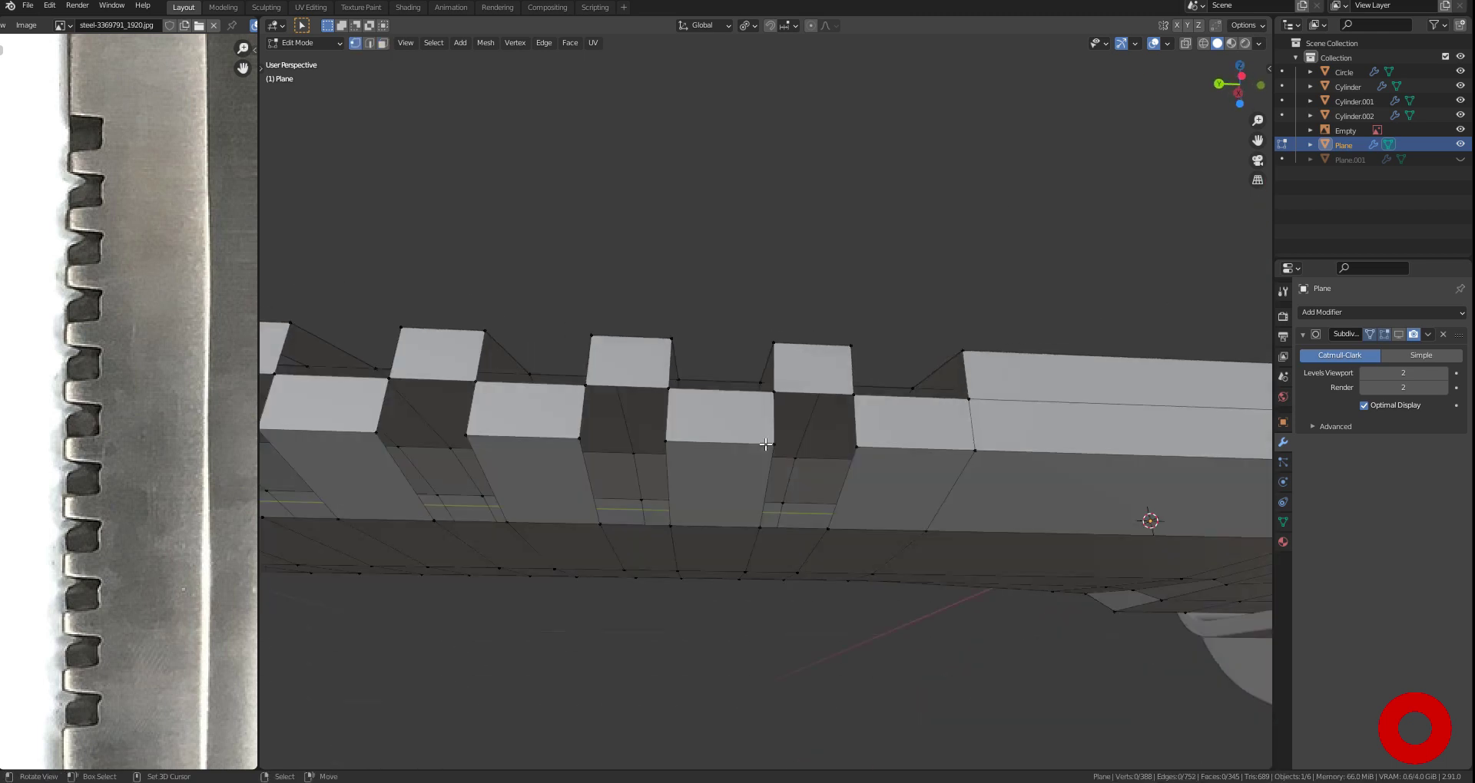
middle_click_drag(766, 443, 817, 444)
left_click(767, 405)
key("f")
key("f")
mouse_move(766, 405)
middle_mouse_down()
mouse_move(799, 427)
mouse_move(82, 342)
middle_mouse_up()
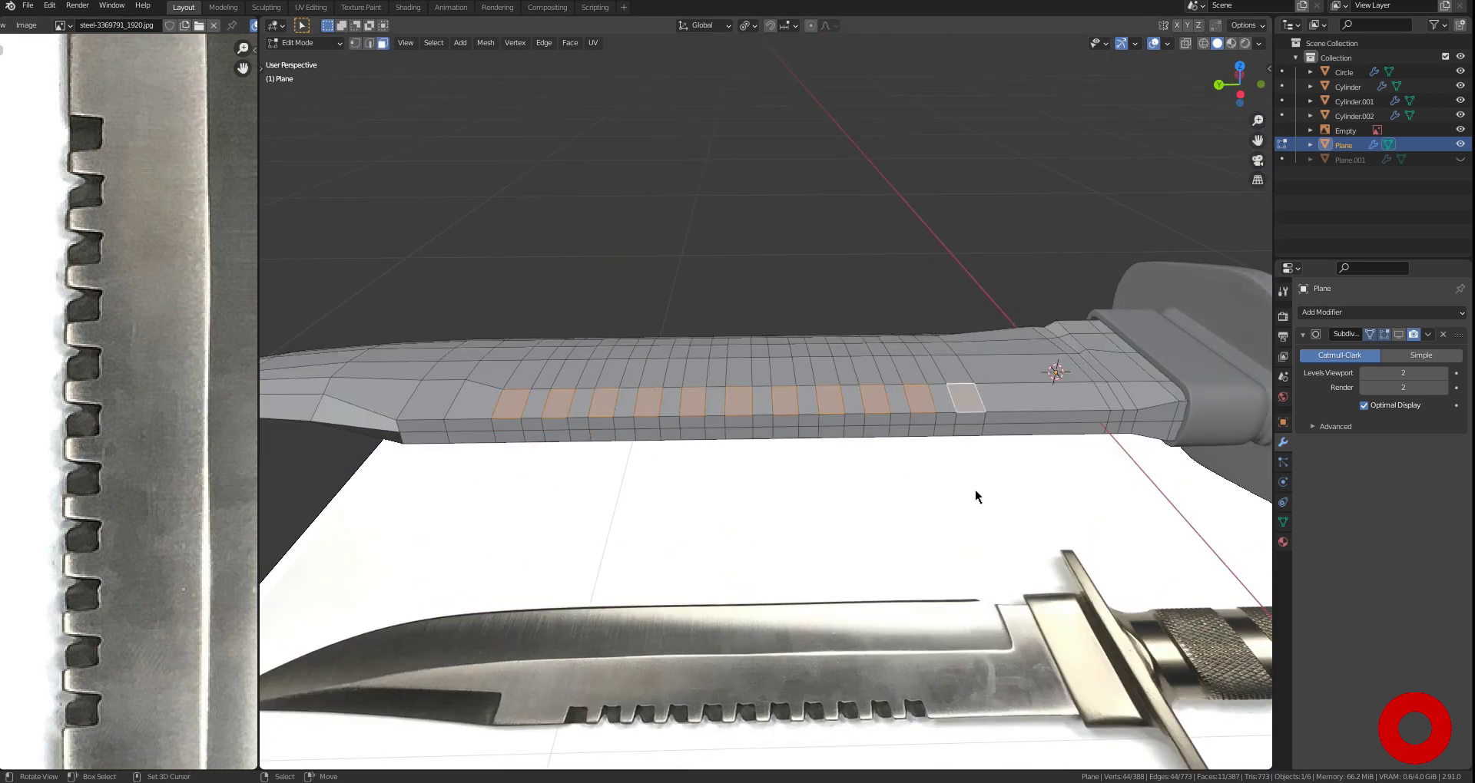
middle_click_drag(975, 496, 827, 472)
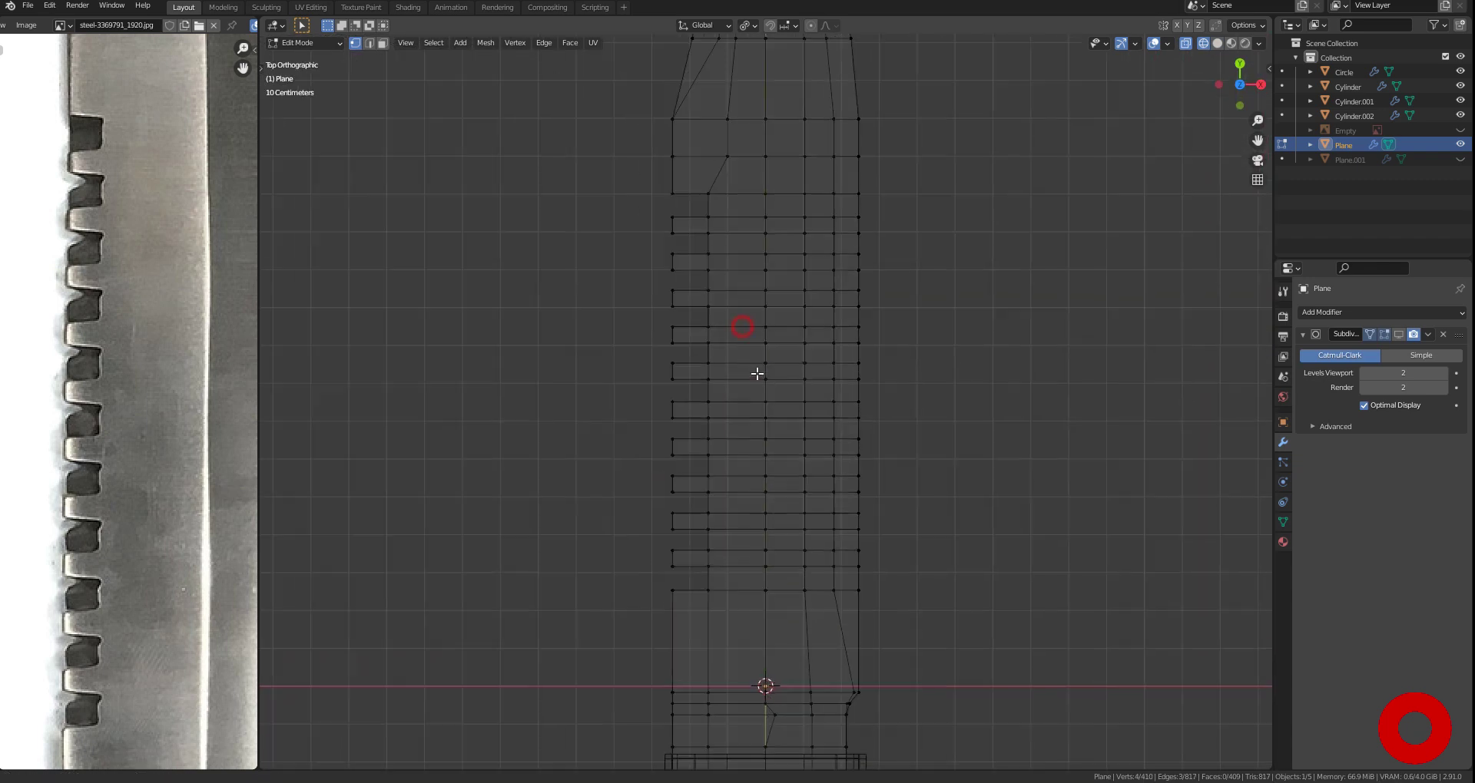
left_click(1460, 131)
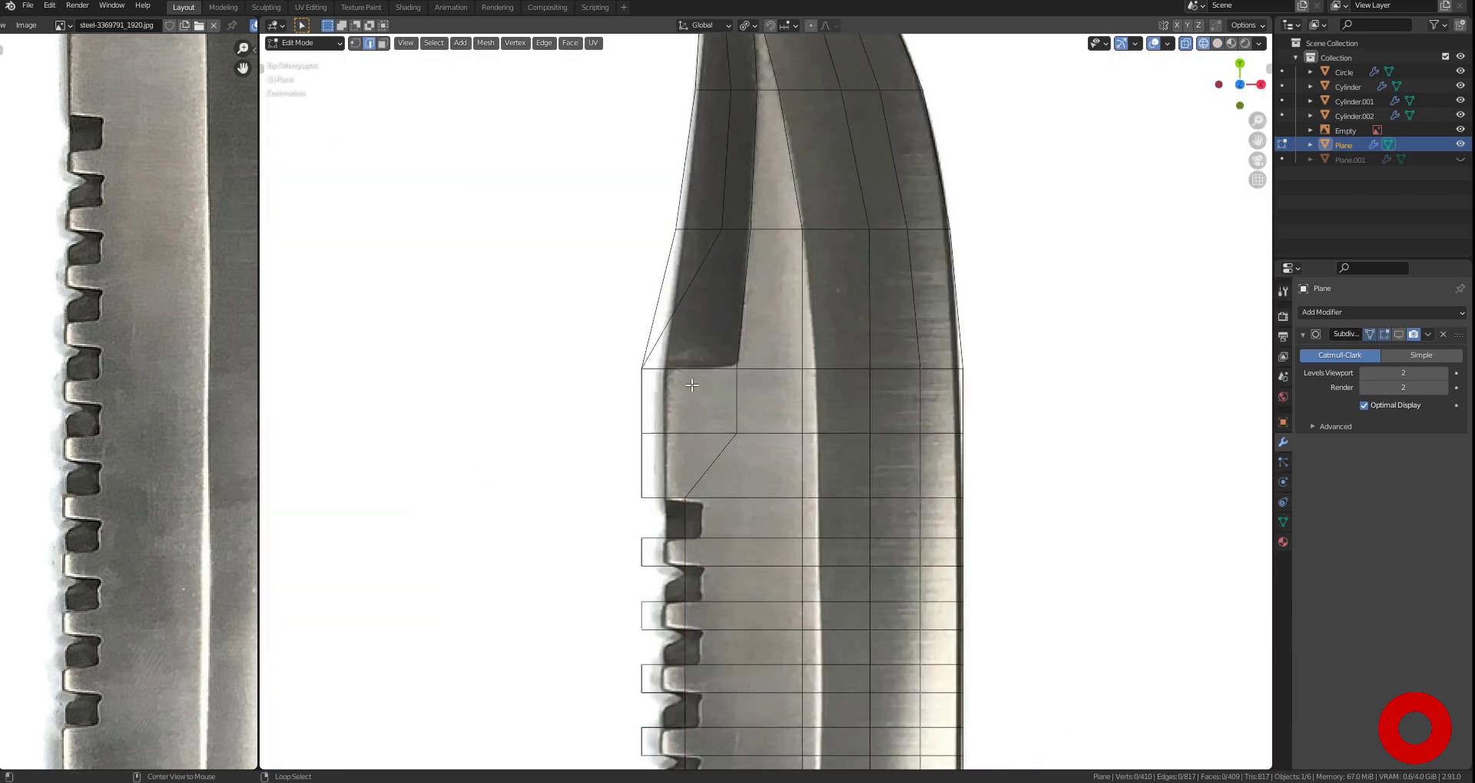
Select an edge loop along the teeth, unhide Cylinder.001 and hide Circle
left_click(778, 158, "alt")
scroll(778, 158, "down", 4)
middle_click_drag(778, 157, 693, 415)
key("z")
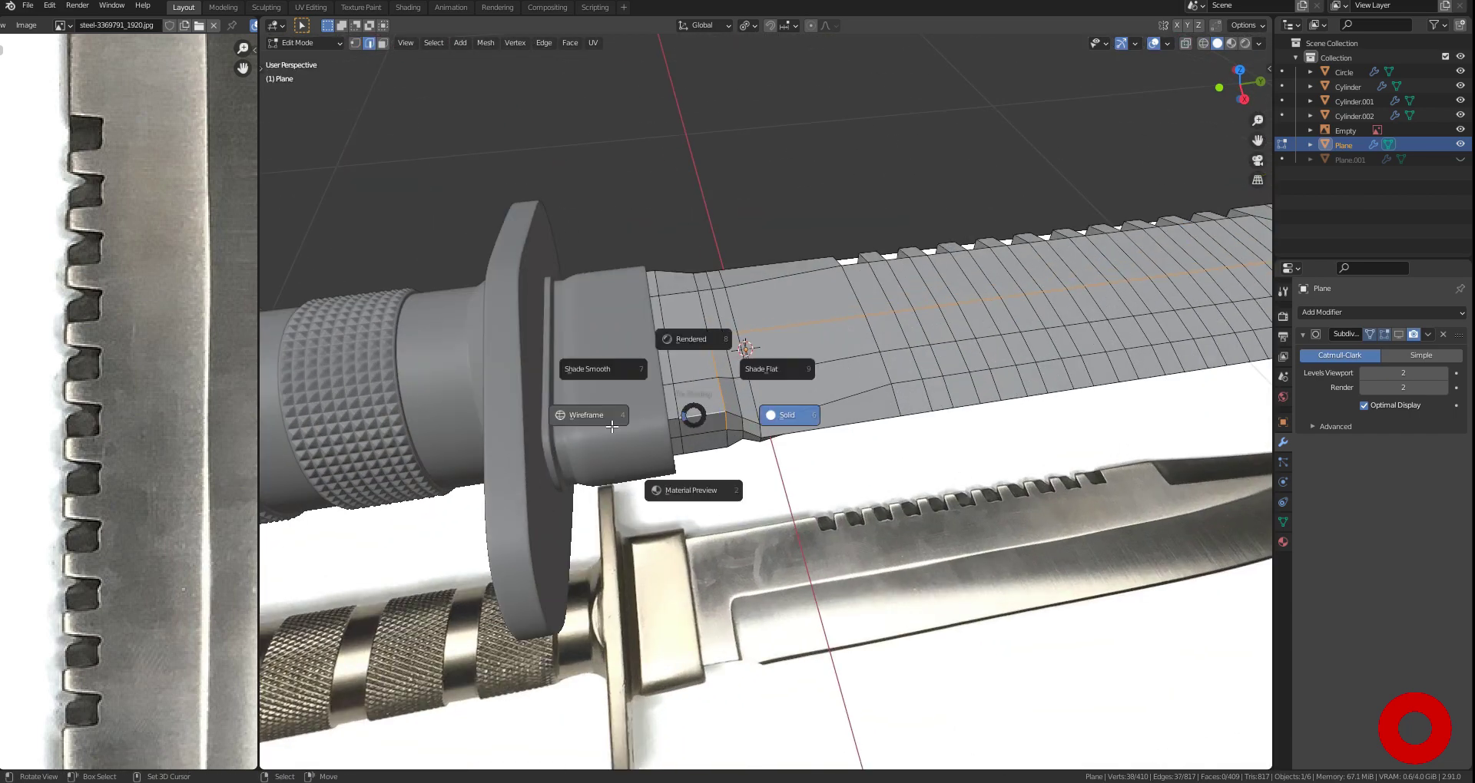
left_click(1460, 100)
left_click(1460, 72)
mouse_move(1076, 307)
middle_mouse_down()
mouse_move(724, 336)
mouse_move(675, 401)
middle_mouse_up()
Select the top faces of all the serration teeth
left_click(596, 286, "alt+shift")
mouse_move(596, 286)
middle_mouse_down()
mouse_move(724, 517)
mouse_move(928, 335)
mouse_move(832, 394)
middle_mouse_up()
left_click(857, 353, "alt+shift")
left_click(642, 322, "alt+shift")
mouse_move(642, 322)
middle_mouse_down()
mouse_move(741, 306)
mouse_move(697, 382)
mouse_move(869, 352)
mouse_move(770, 416)
mouse_move(925, 350)
mouse_move(757, 487)
mouse_move(913, 435)
mouse_move(845, 460)
mouse_move(936, 473)
middle_mouse_up()
left_click(770, 416, "alt+shift")
left_click(758, 487, "alt+shift")
key("Escape")
scroll(822, 468, "down", 3)
middle_click_drag(823, 468, 970, 477)
scroll(970, 500, "up", 5)
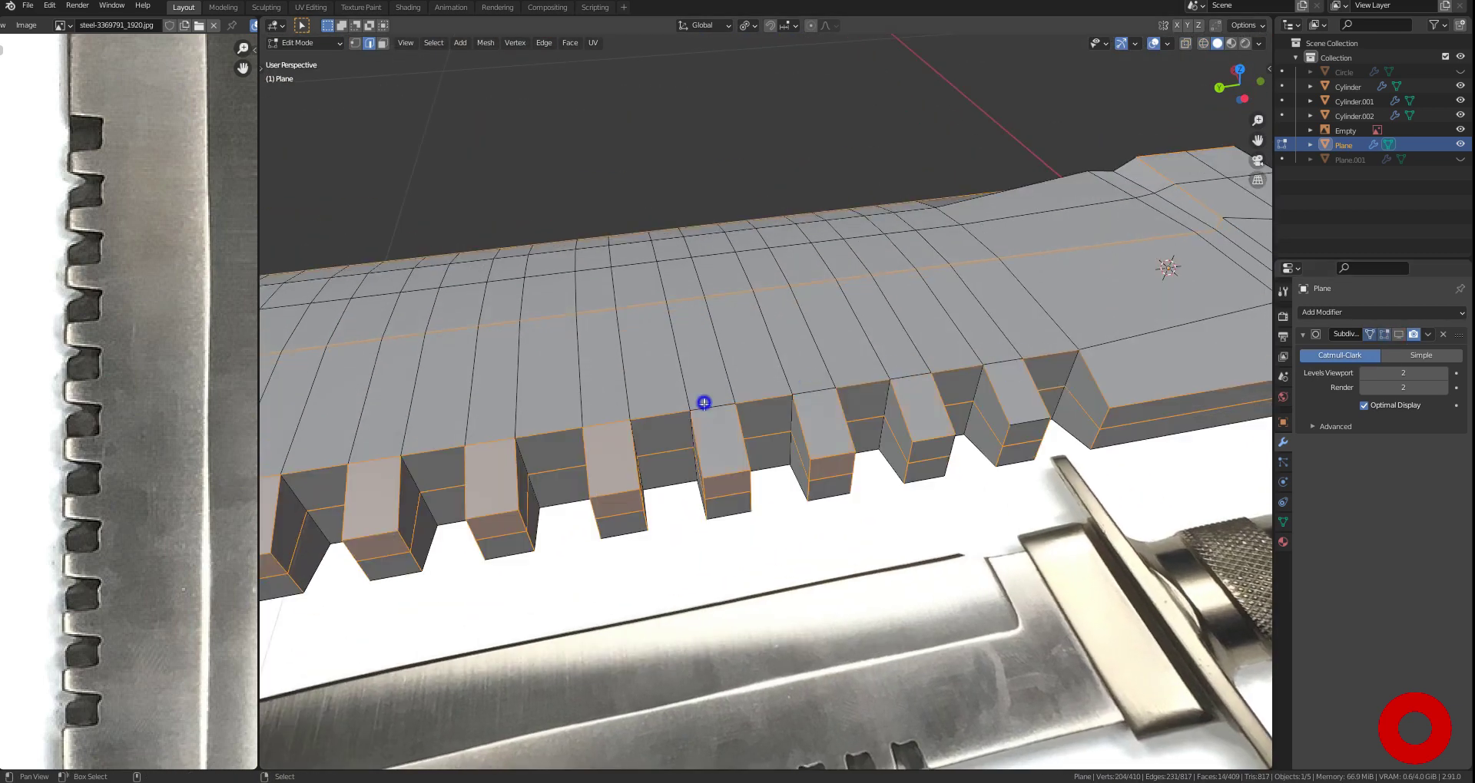
Bevel the selected tooth edges and inspect the knife from several angles
key("ctrl+b")
left_click(582, 436)
scroll(705, 365, "down", 4)
key("KP_7")
scroll(705, 366, "up", 4)
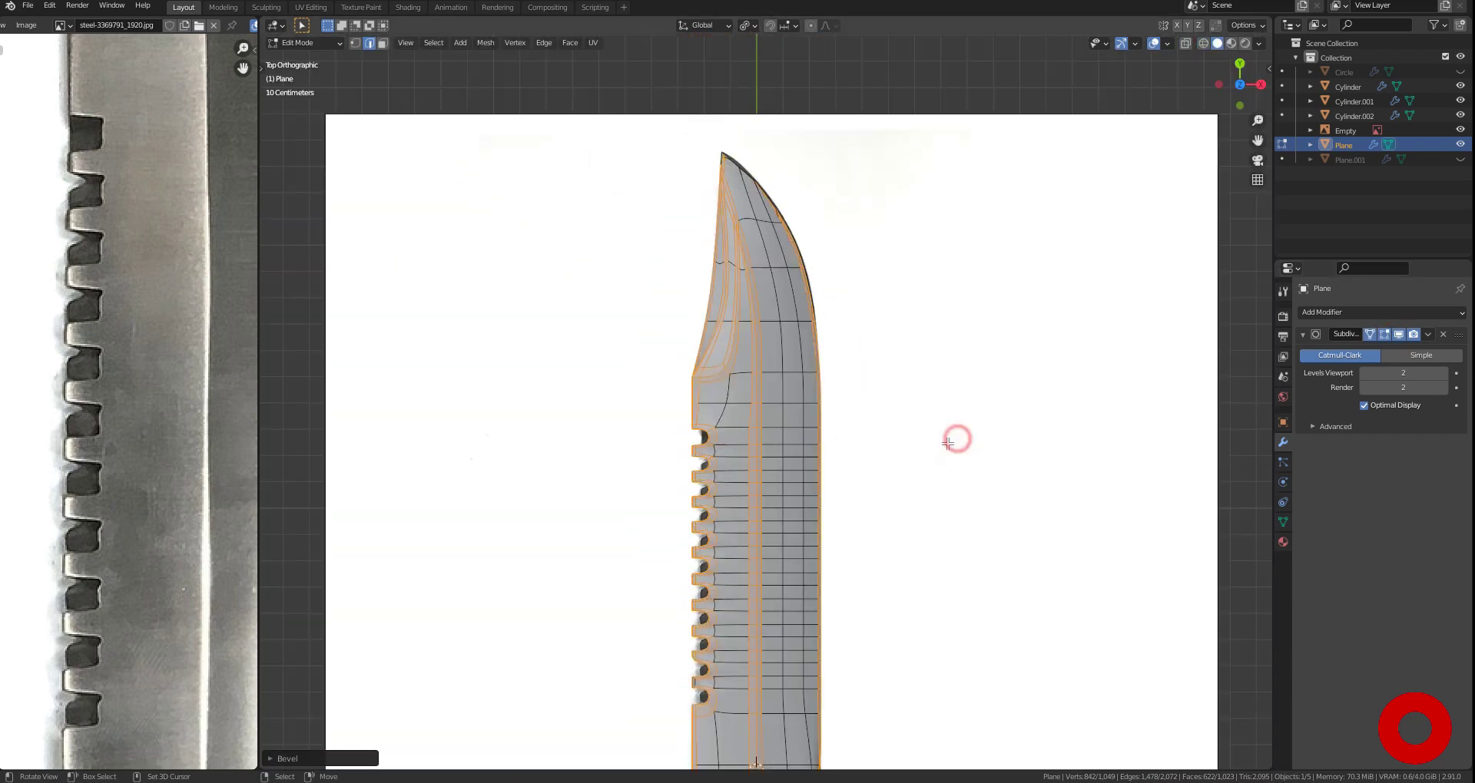
middle_click_drag(948, 443, 815, 403)
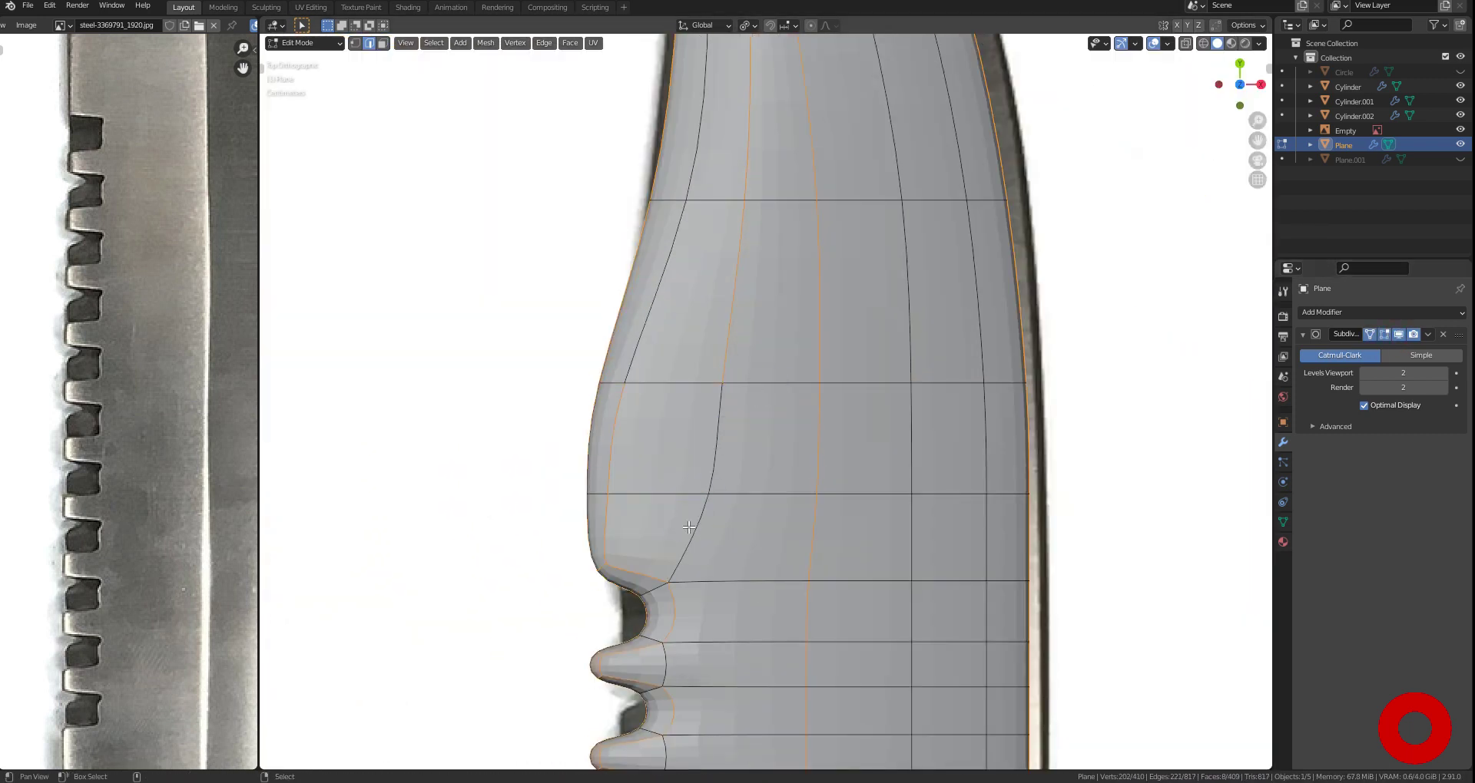
middle_click_drag(689, 527, 825, 345)
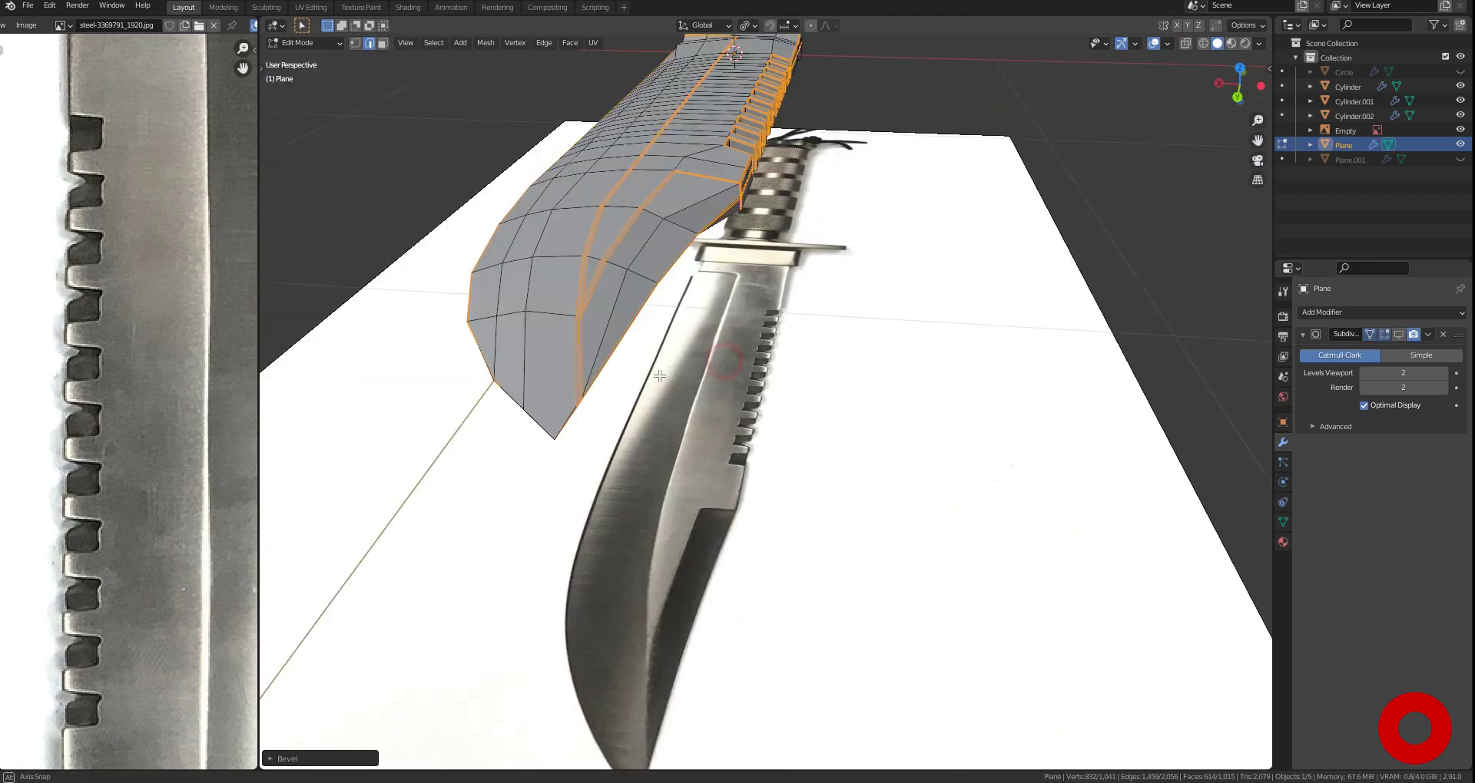
middle_click_drag(754, 413, 748, 483)
middle_click_drag(692, 422, 846, 347)
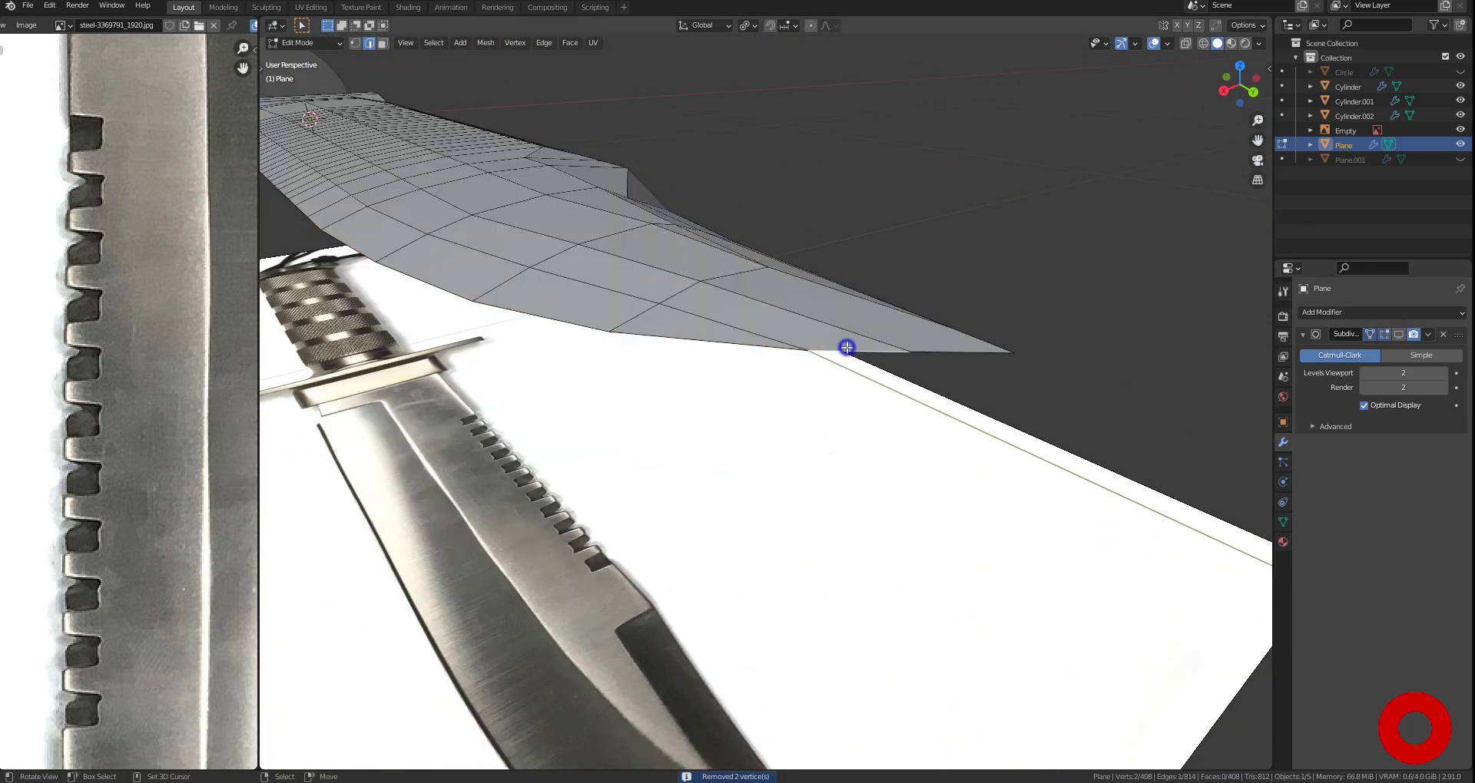
Select the blade outline edges using shortest-path picking
middle_click_drag(647, 416, 597, 327)
left_click(598, 328, "shift")
middle_click_drag(846, 373, 777, 397)
left_click(778, 397, "ctrl")
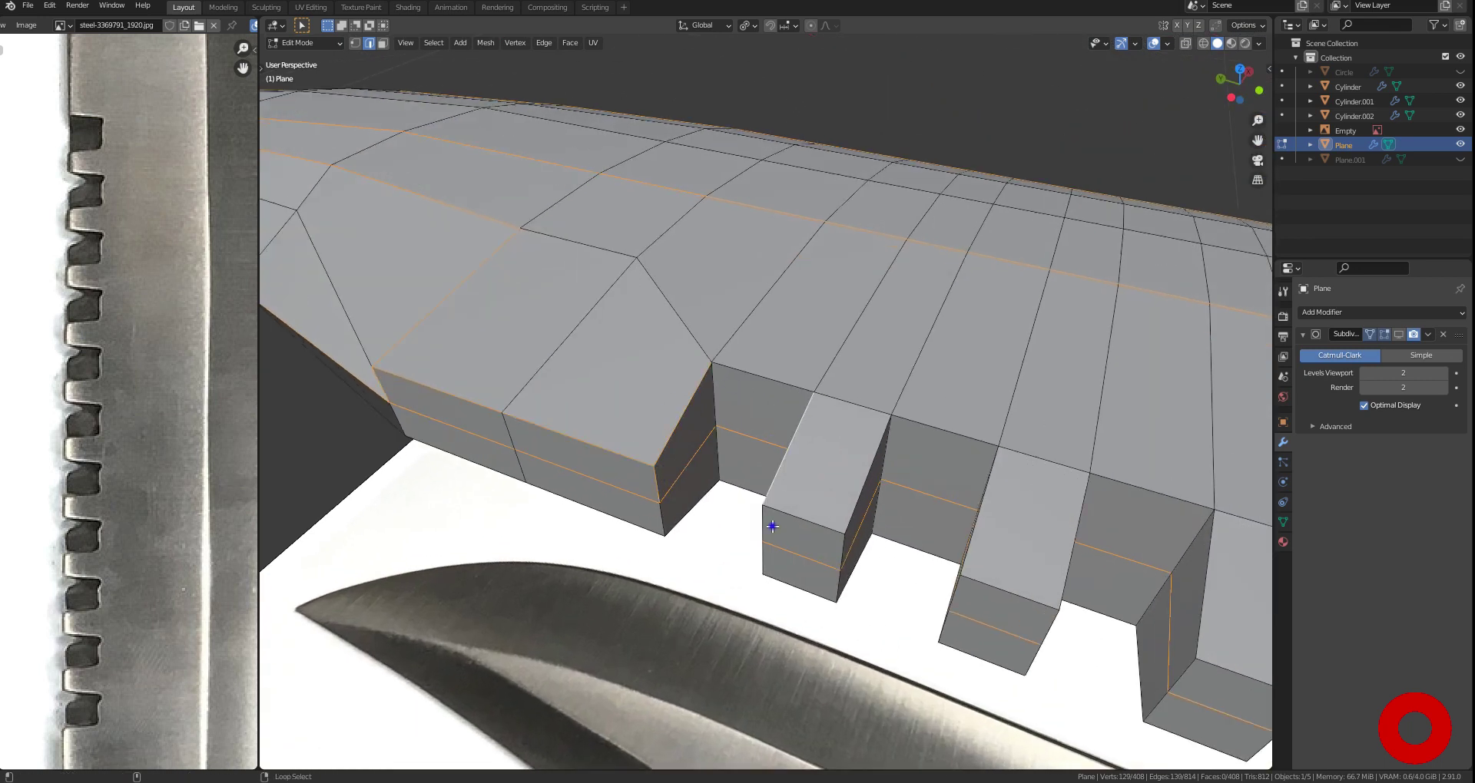
left_click(771, 526, "shift")
middle_click_drag(772, 526, 625, 361)
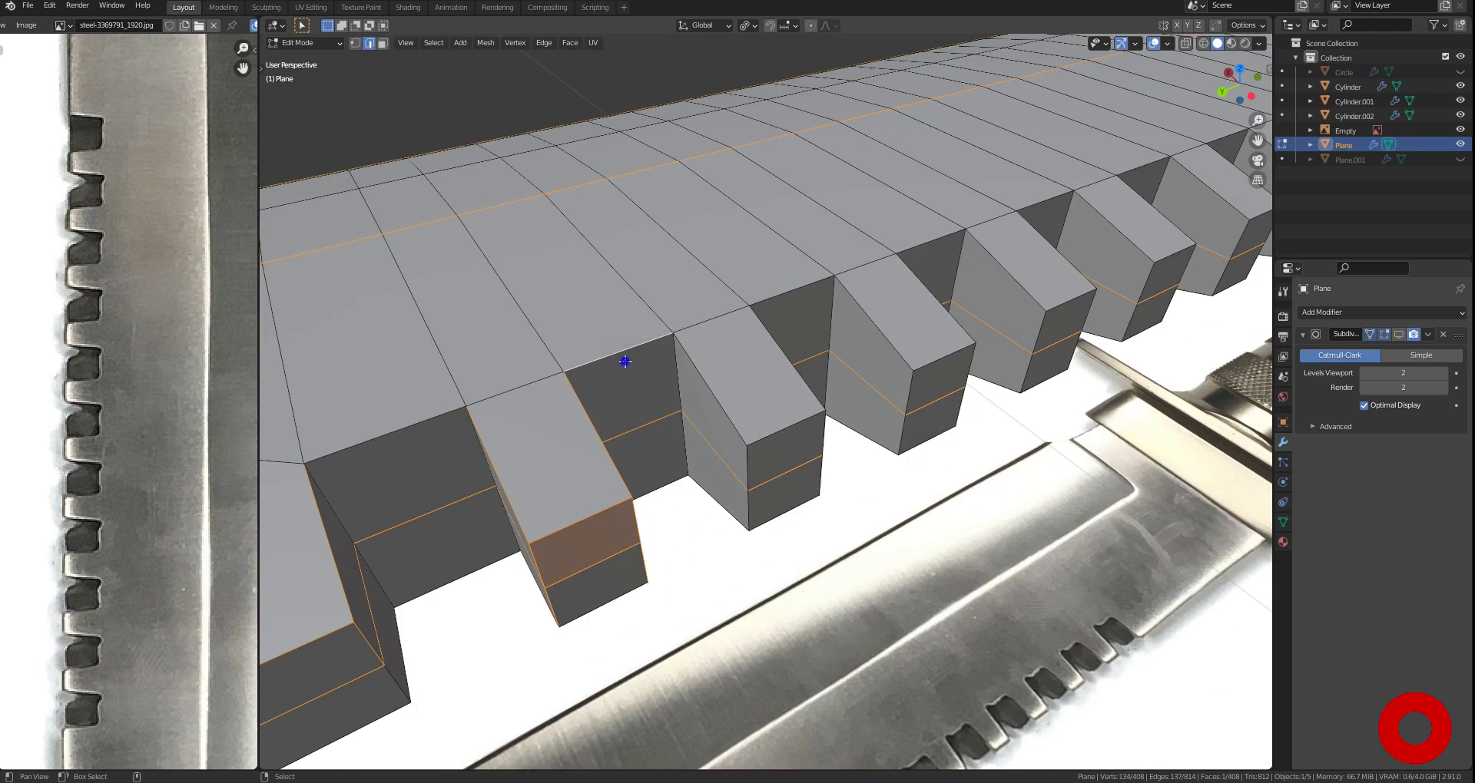
Add the remaining tooth and base edges and bevel the whole selection
left_click(808, 464, "alt+shift")
middle_click_drag(808, 464, 860, 451)
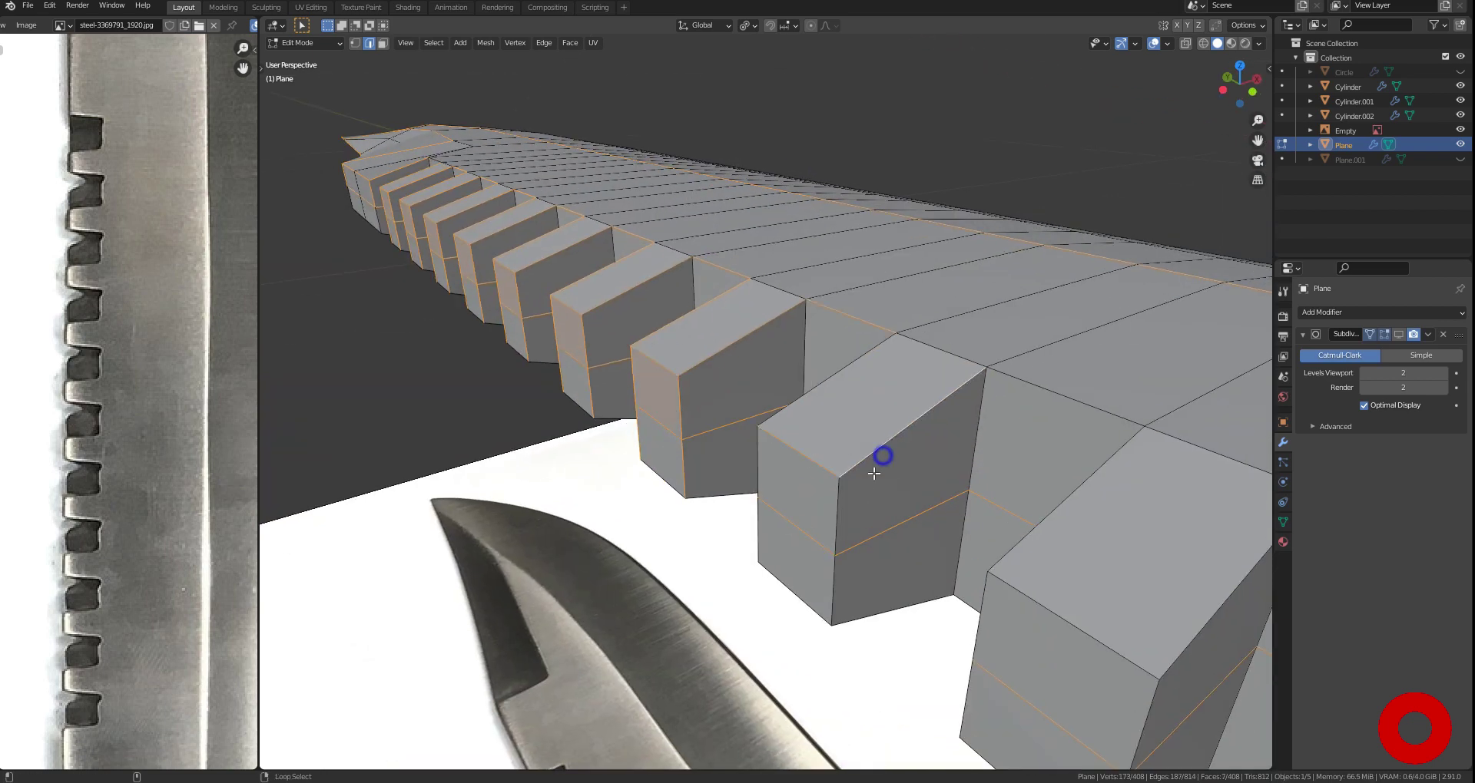
left_click(874, 473, "alt+shift")
mouse_move(874, 474)
middle_mouse_down()
mouse_move(678, 405)
mouse_move(806, 357)
middle_mouse_up()
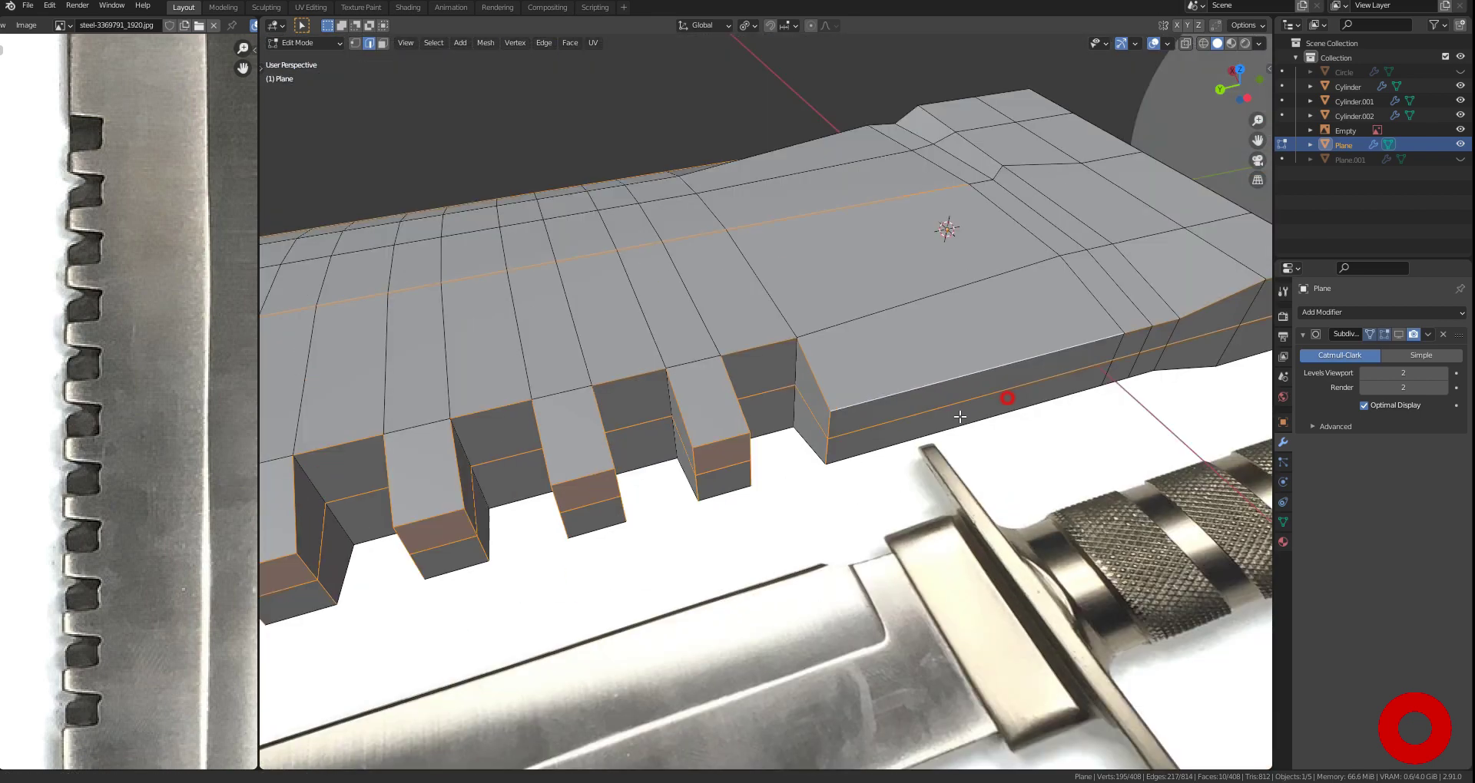
middle_click_drag(1018, 335, 815, 402)
left_click(815, 401, "alt+shift")
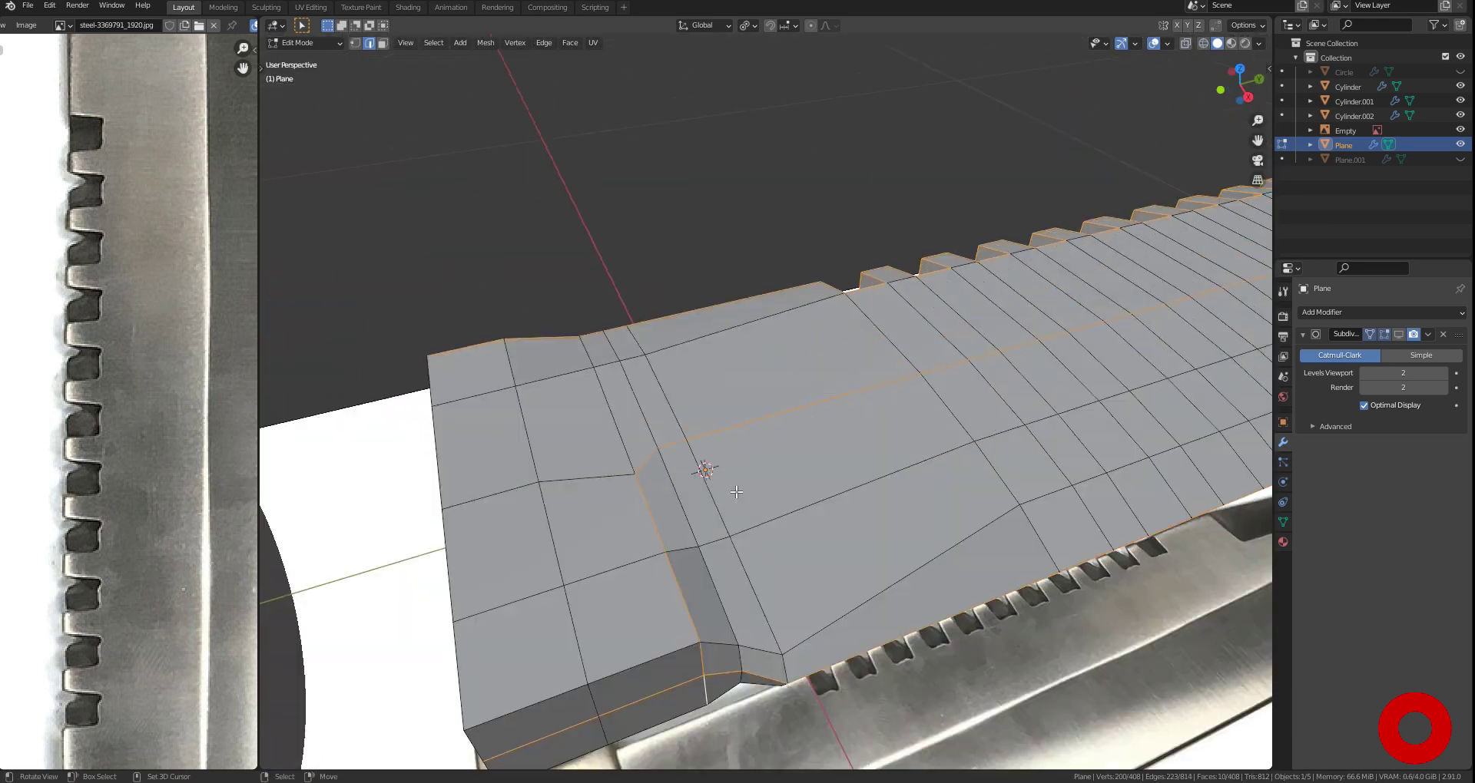
key("ctrl+b")
left_click(734, 220)
Undo the earlier bevel attempts and re-bevel the selected edges at the blade's base
mouse_move(734, 220)
middle_mouse_down()
mouse_move(884, 386)
mouse_move(777, 414)
middle_mouse_up()
key("ctrl+z")
key("KP_Decimal")
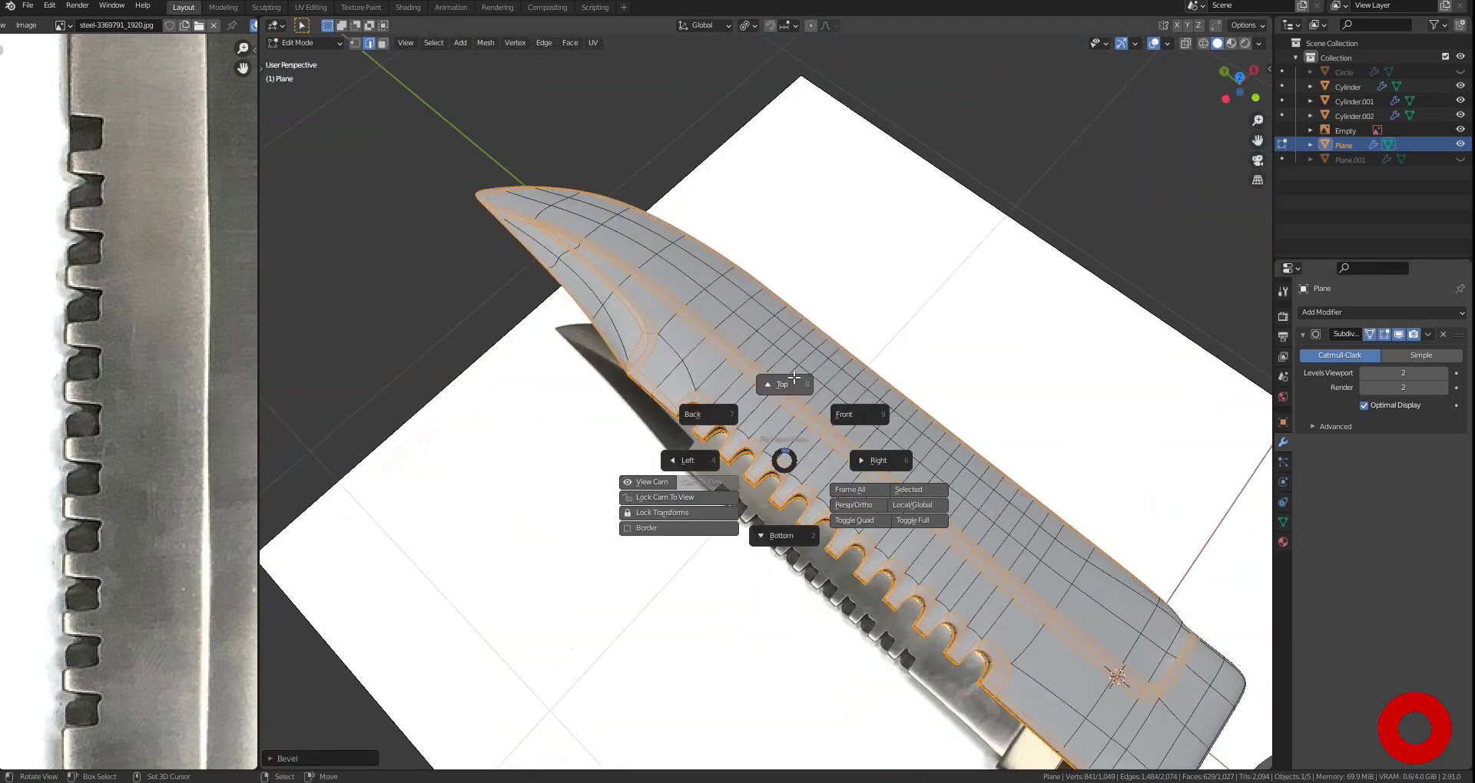
mouse_move(783, 465)
middle_mouse_down()
mouse_move(898, 434)
mouse_move(781, 429)
mouse_move(788, 476)
mouse_move(911, 451)
middle_mouse_up()
key("ctrl+z")
key("ctrl+b")
key("Escape")
scroll(910, 452, "down", 4)
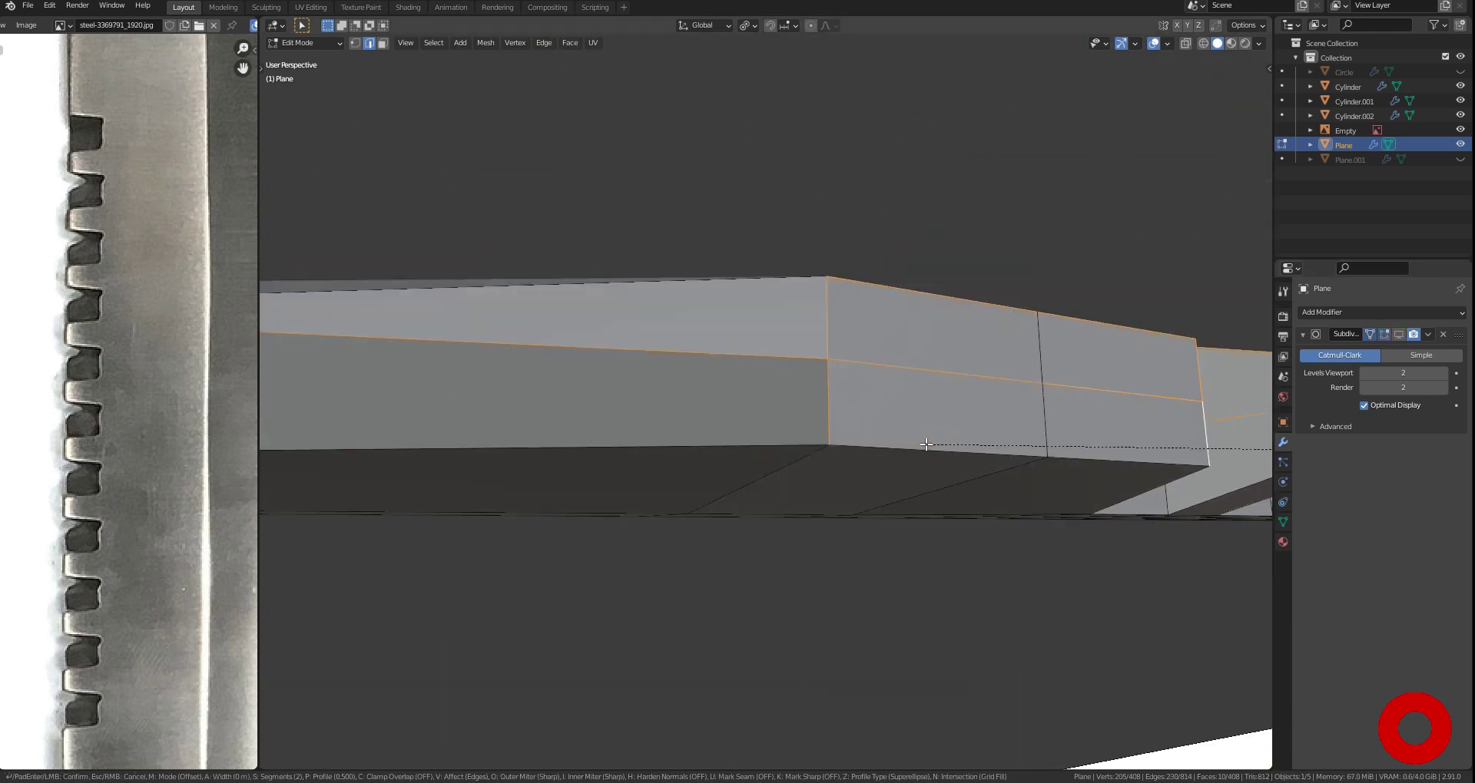
left_click(925, 444)
scroll(925, 444, "down", 4)
middle_click_drag(925, 444, 878, 453)
mouse_move(720, 460)
middle_mouse_down()
mouse_move(814, 400)
mouse_move(750, 430)
middle_mouse_up()
scroll(768, 430, "up", 5)
scroll(823, 389, "down", 5)
From the top view, circle-select the blade faces near its base by the guard
key("ctrl+Tab")
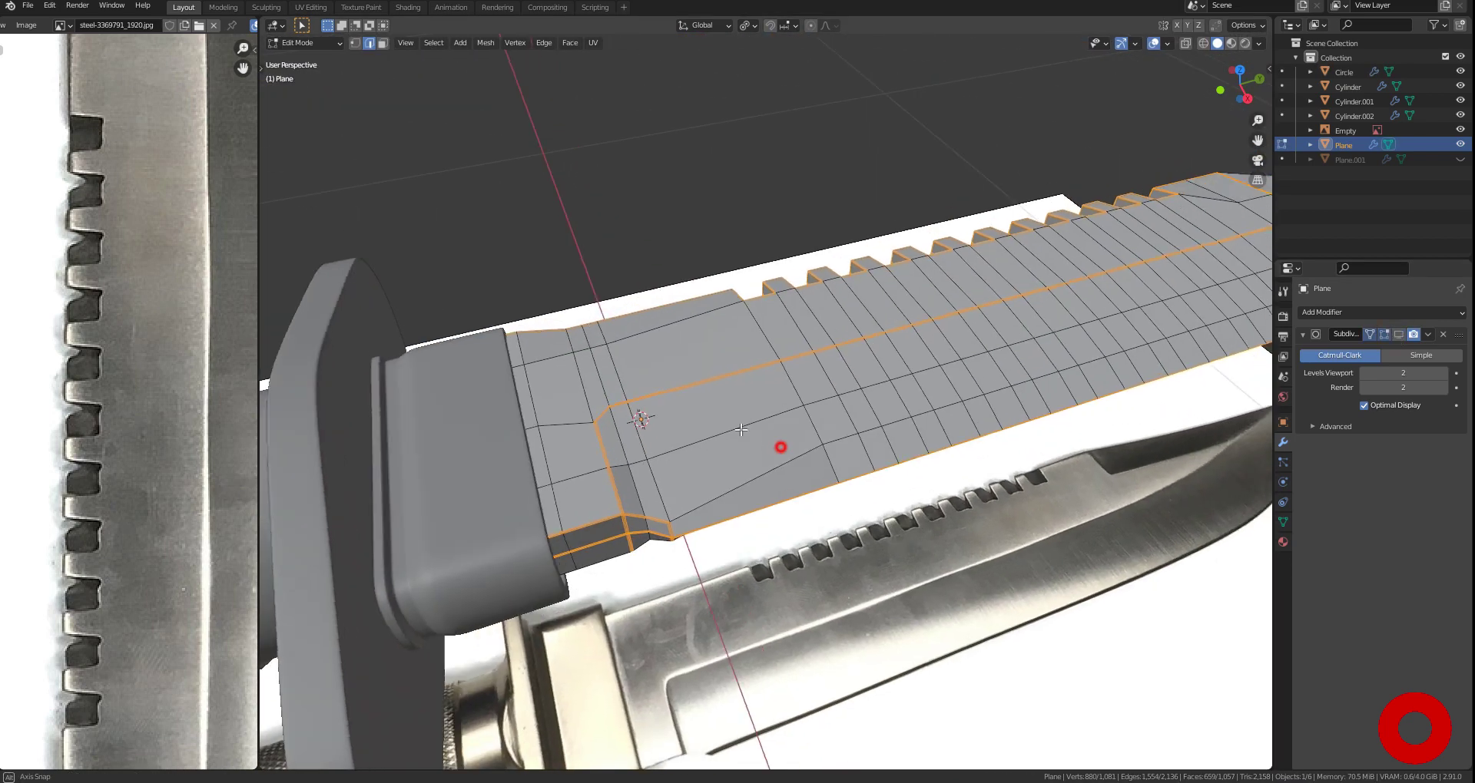
key("KP_7")
key("alt+a")
key("c")
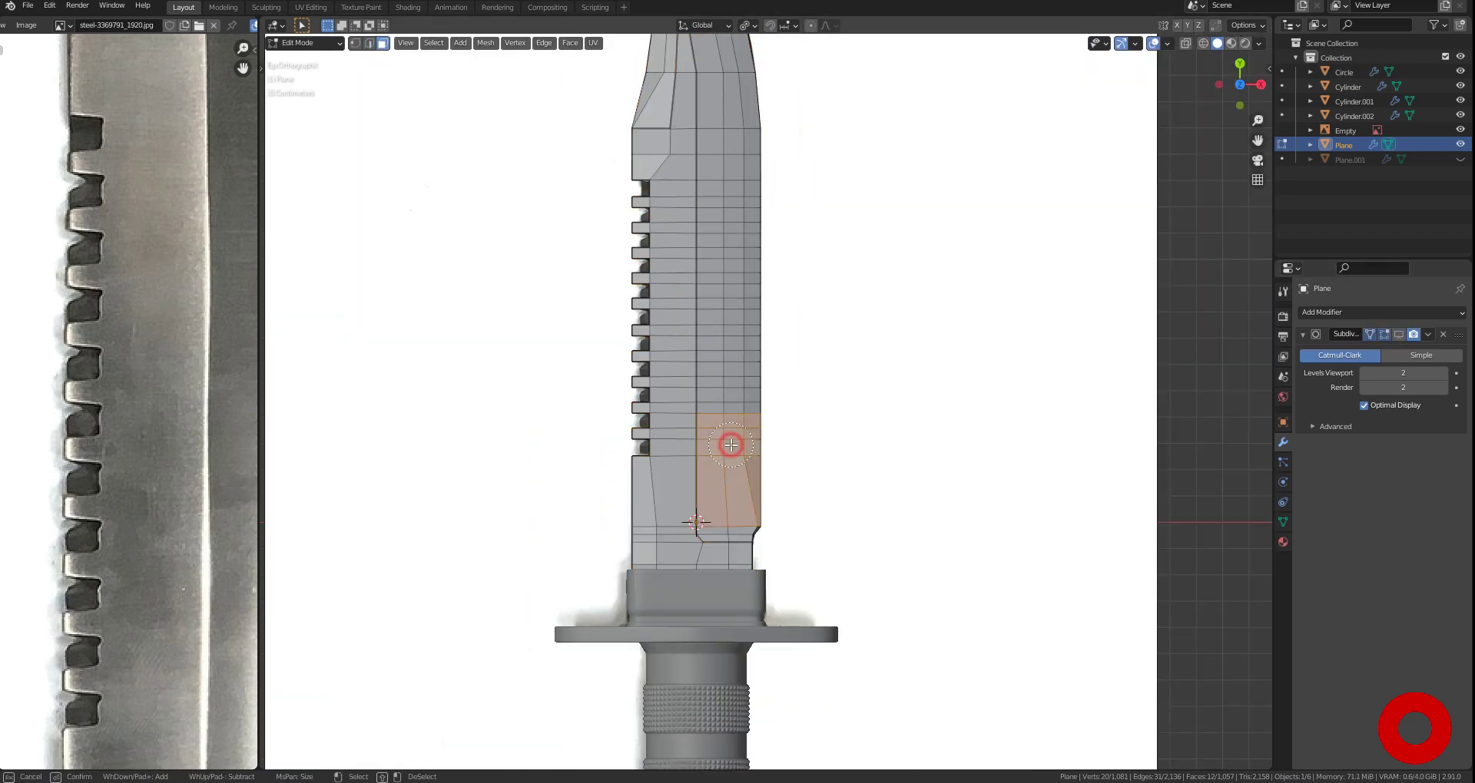
left_click_drag(731, 445, 730, 115)
middle_click_drag(730, 115, 553, 471)
right_click(777, 294)
mouse_move(777, 294)
middle_mouse_down()
mouse_move(836, 402)
mouse_move(784, 416)
middle_mouse_up()
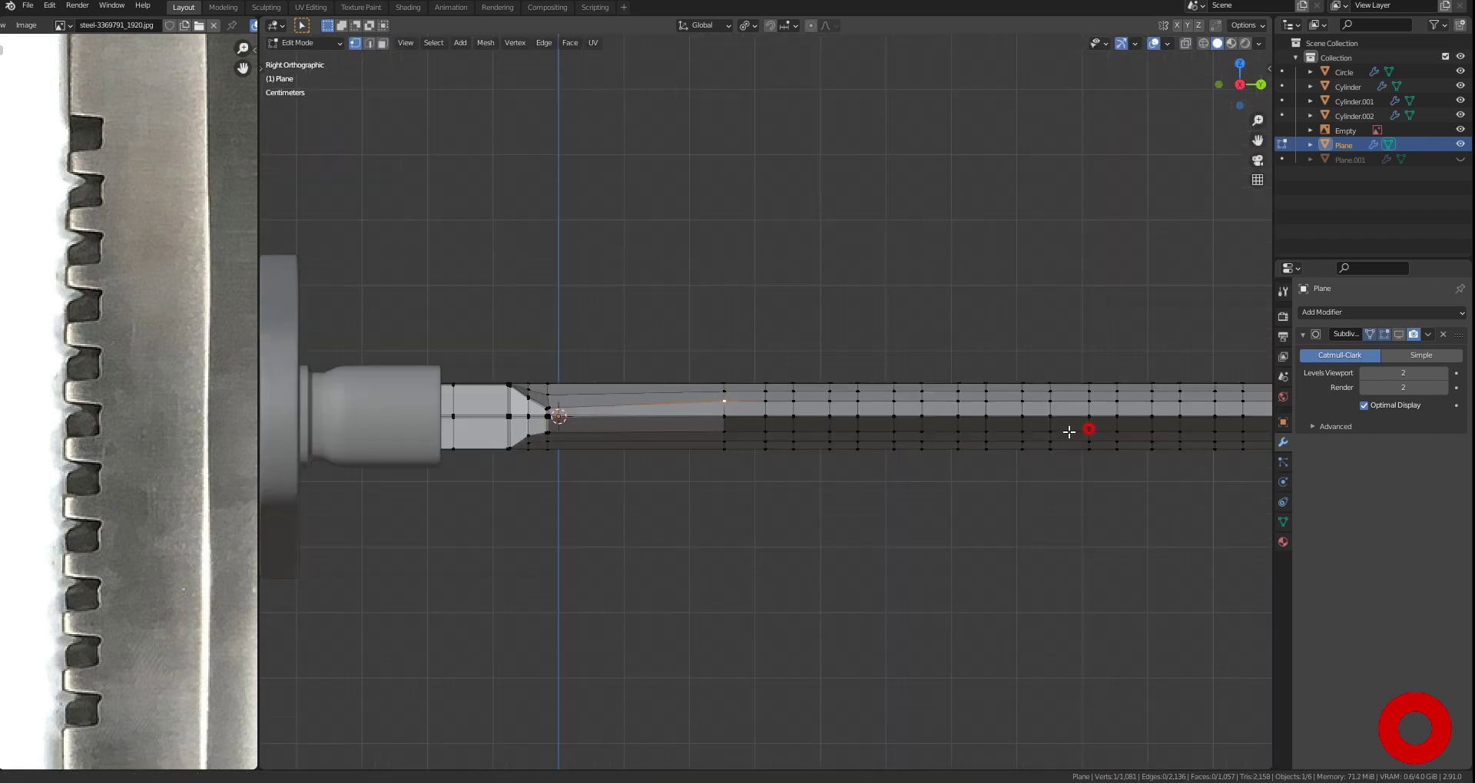
middle_click_drag(874, 416, 801, 395, "alt")
Move the selected vertices along Z to reshape the bevel shoulder
key("g")
key("z")
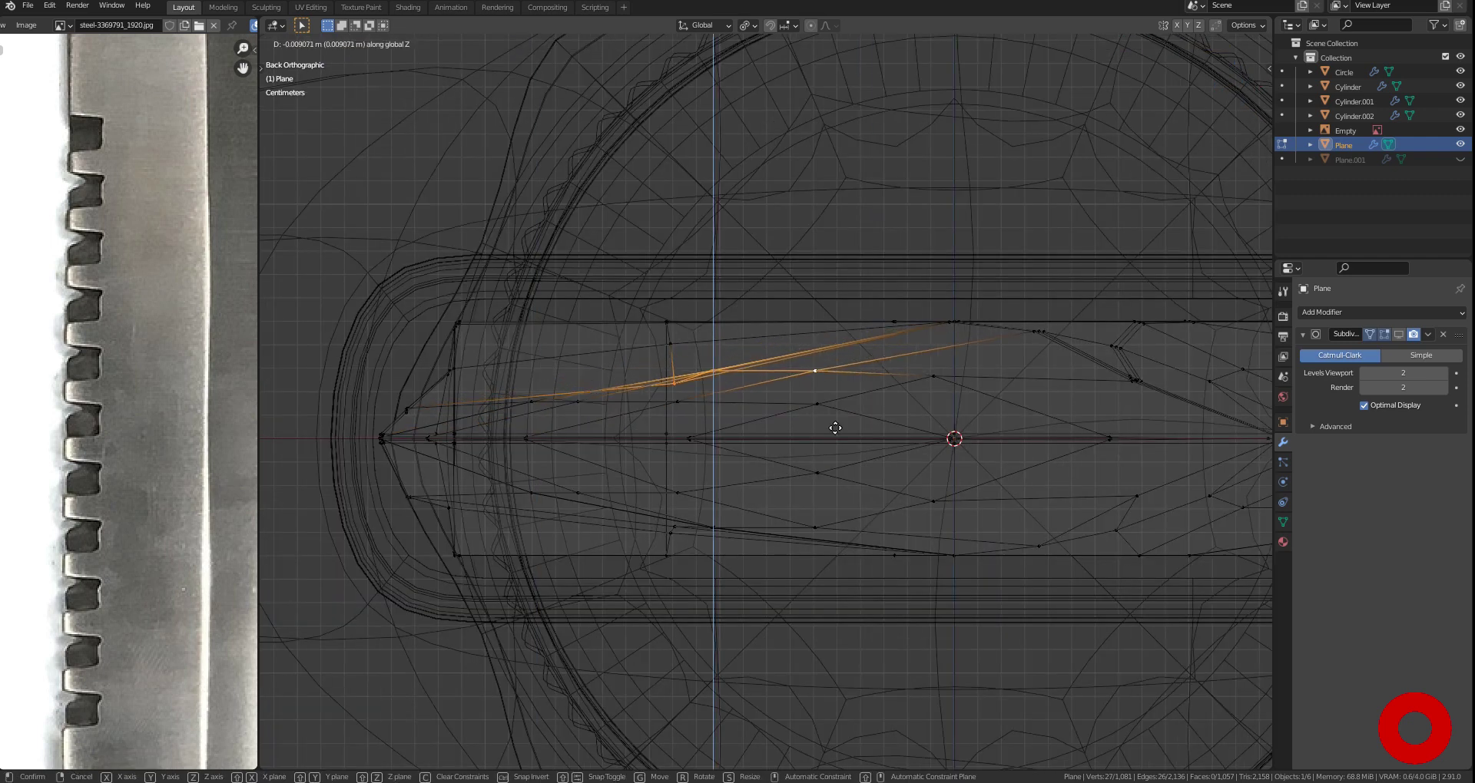
key("shift+z")
scroll(753, 424, "up", 3)
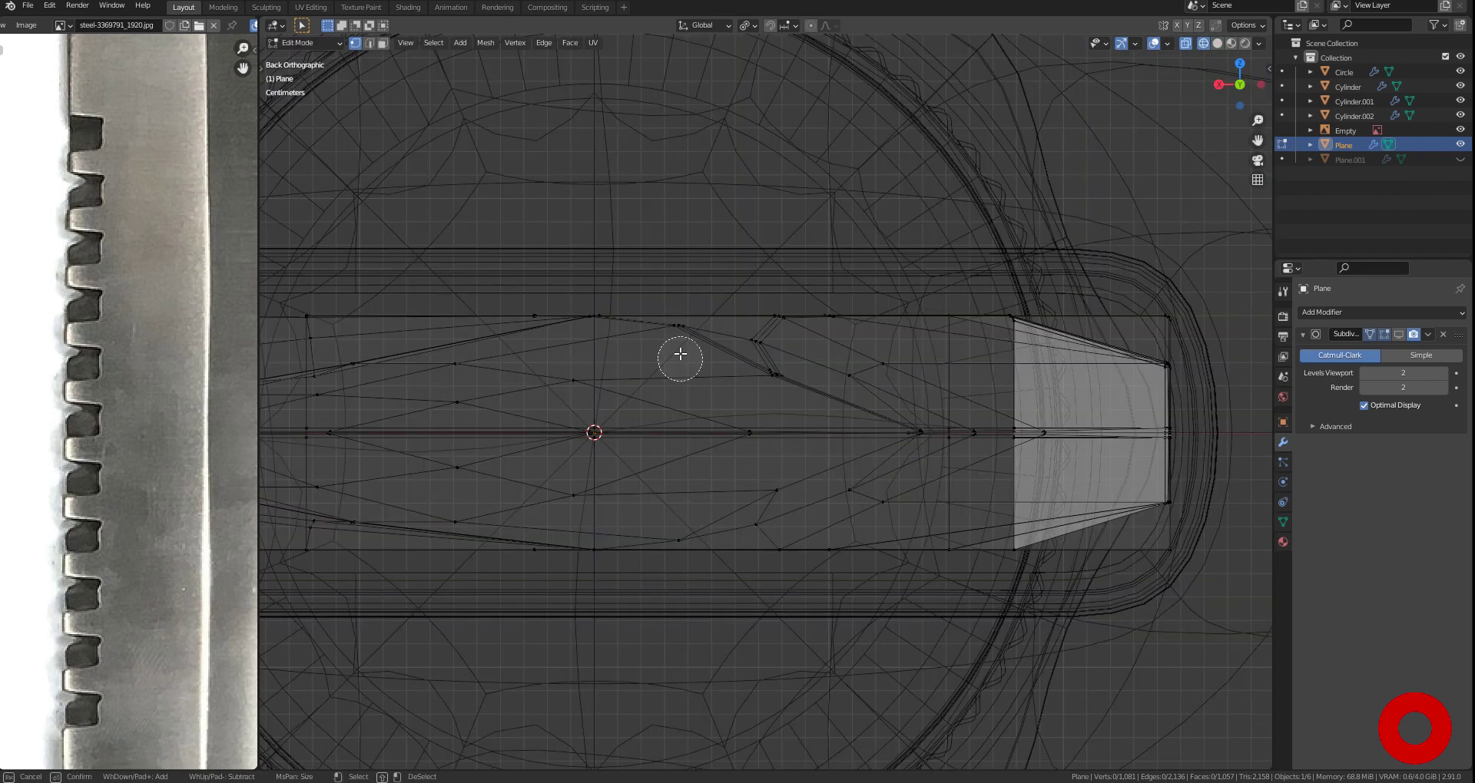
key("g")
key("z")
left_click(733, 355)
middle_click_drag(733, 356, 779, 374)
Refine the shoulder while checking it in Right and Top orthographic views with smoothing shown
key("KP_3")
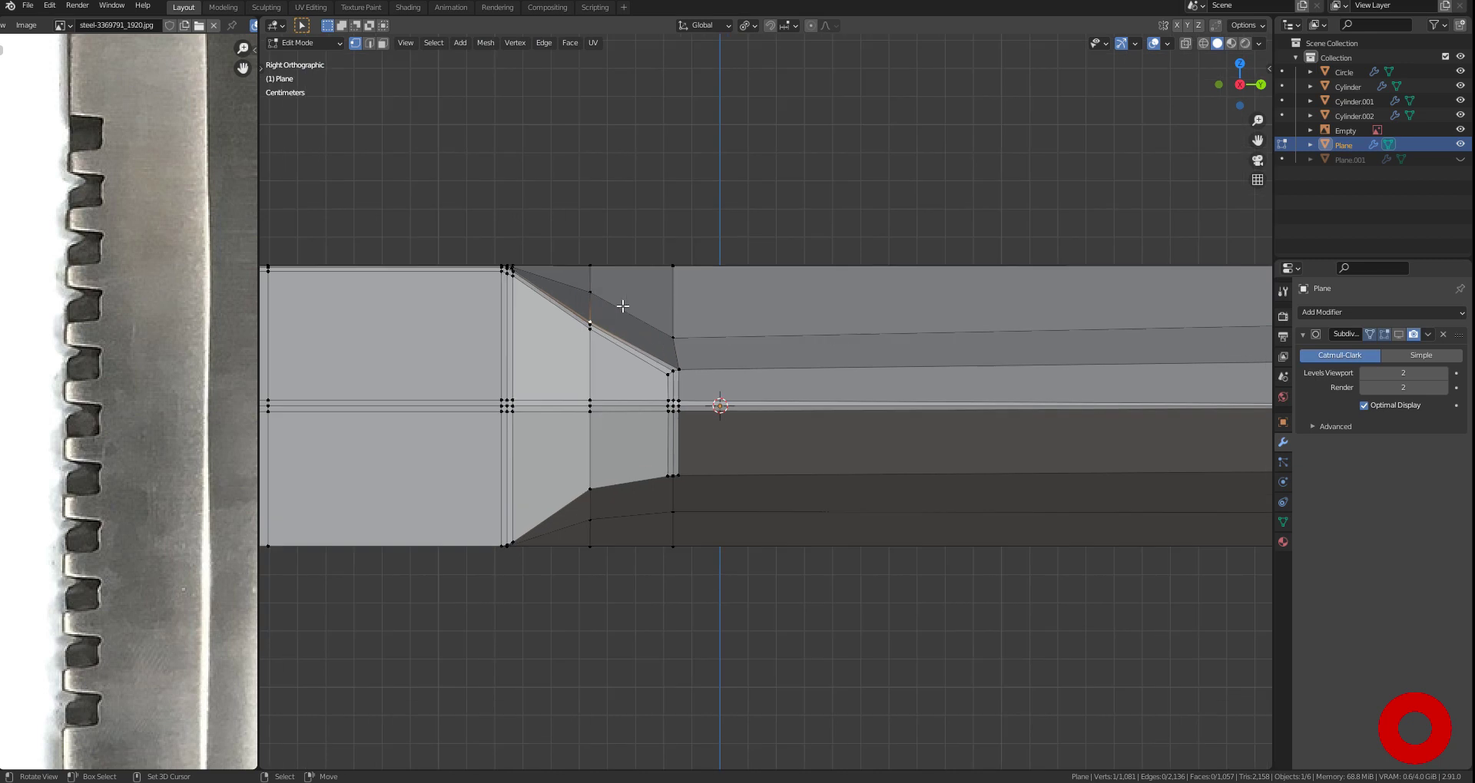
left_click(615, 322)
scroll(614, 323, "down", 3)
mouse_move(614, 322)
middle_mouse_down()
mouse_move(790, 446)
mouse_move(742, 375)
middle_mouse_up()
key("KP_7")
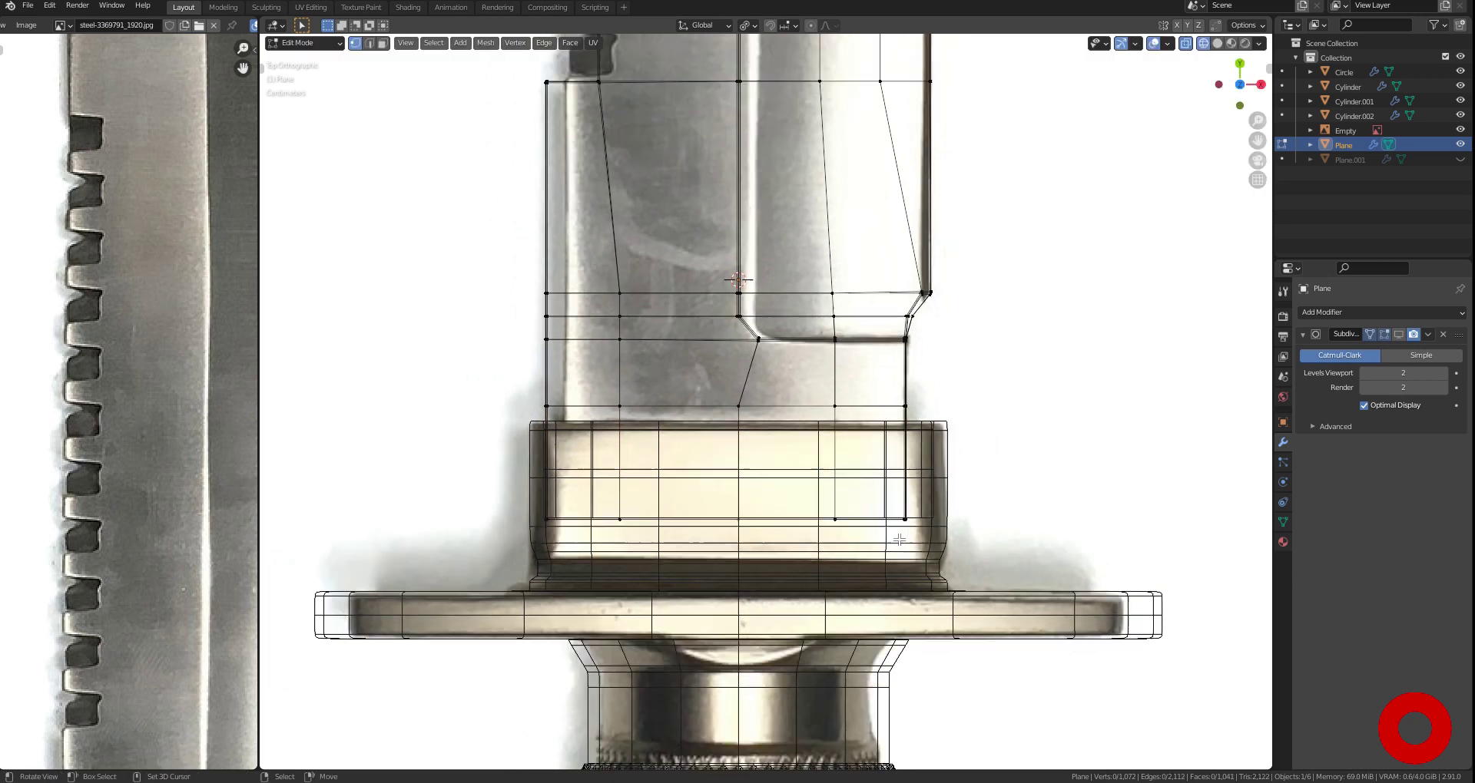
middle_click_drag(851, 400, 998, 368)
key("KP_3")
left_click(1399, 343)
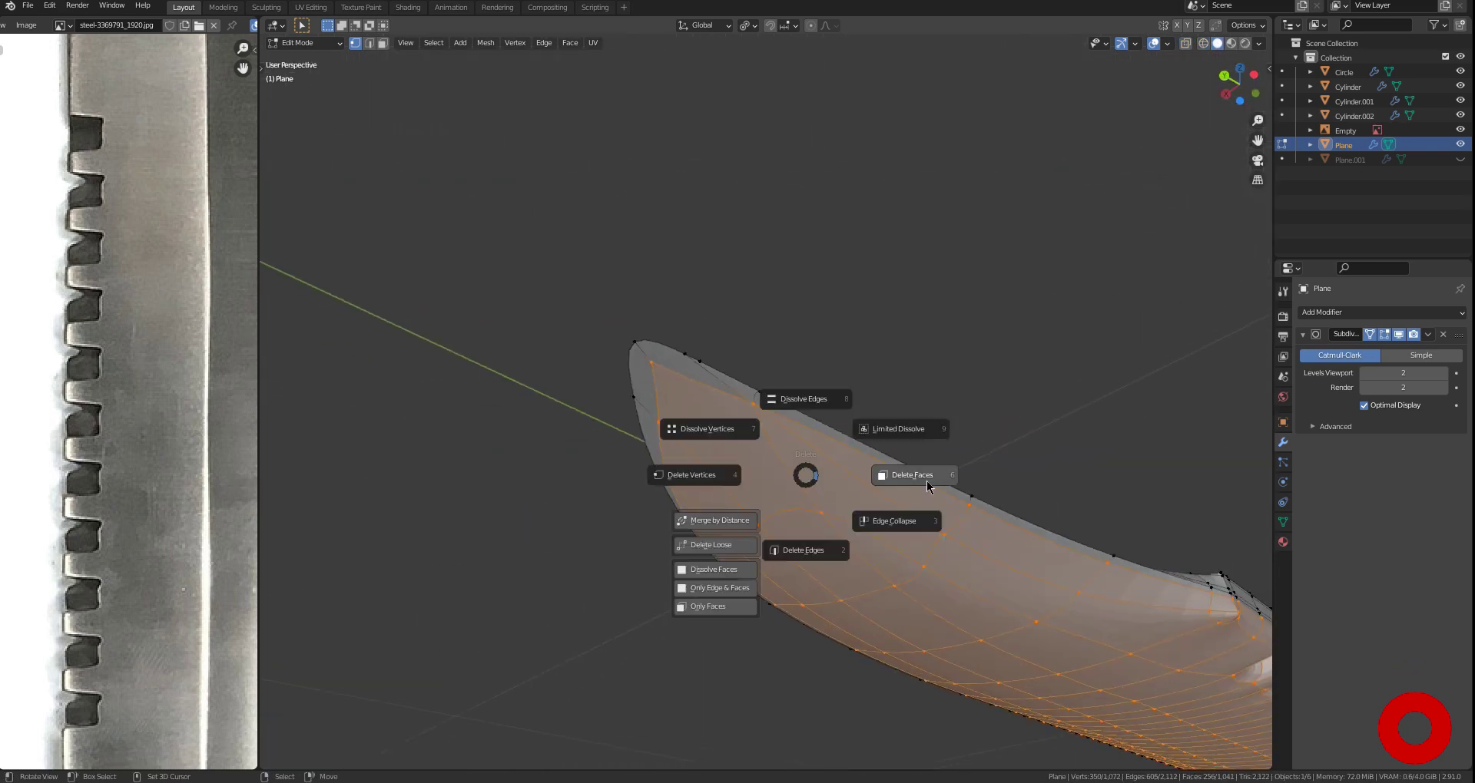
Delete the selected half of the blade faces and view the mesh in X-ray
left_click(1187, 472)
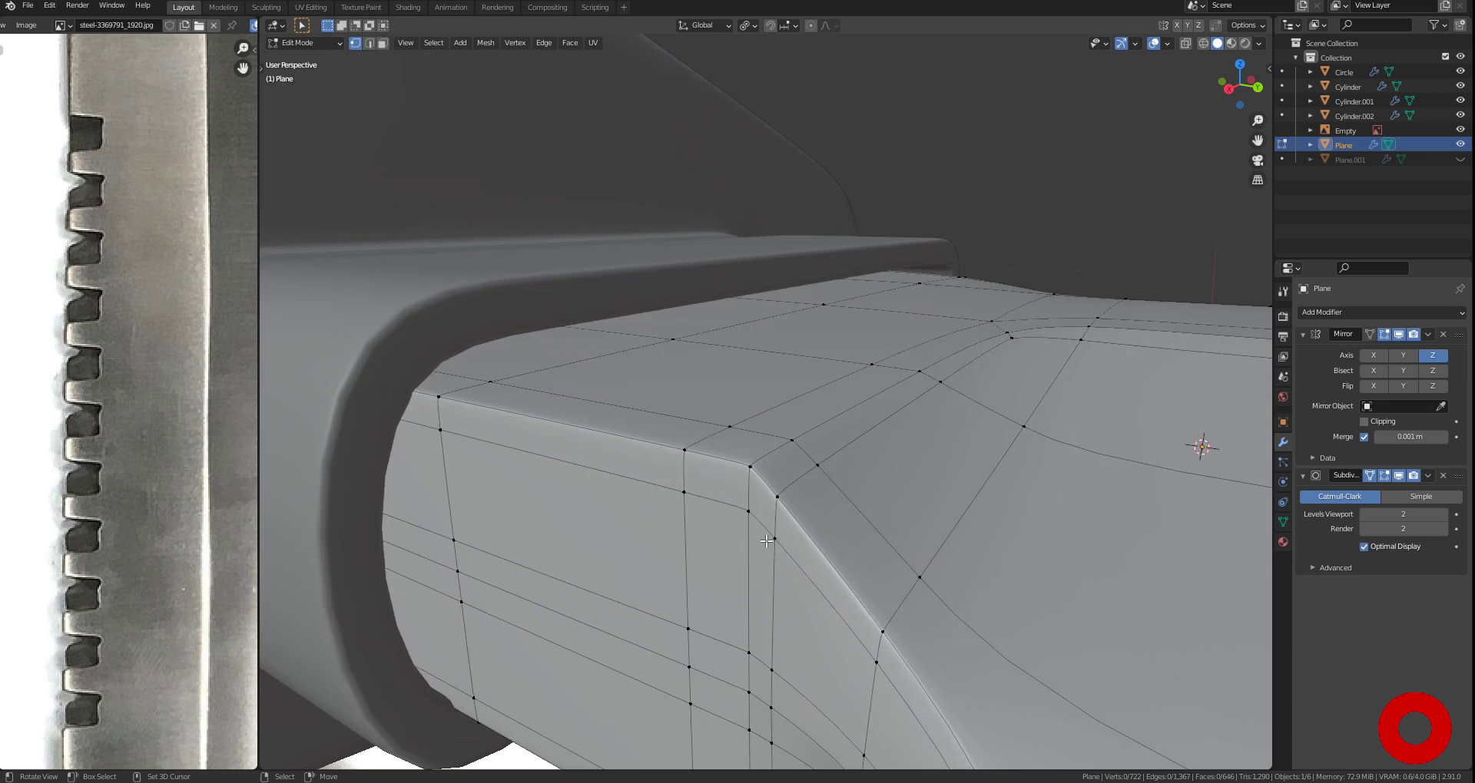
key("shift+z")
middle_click_drag(766, 542, 852, 585)
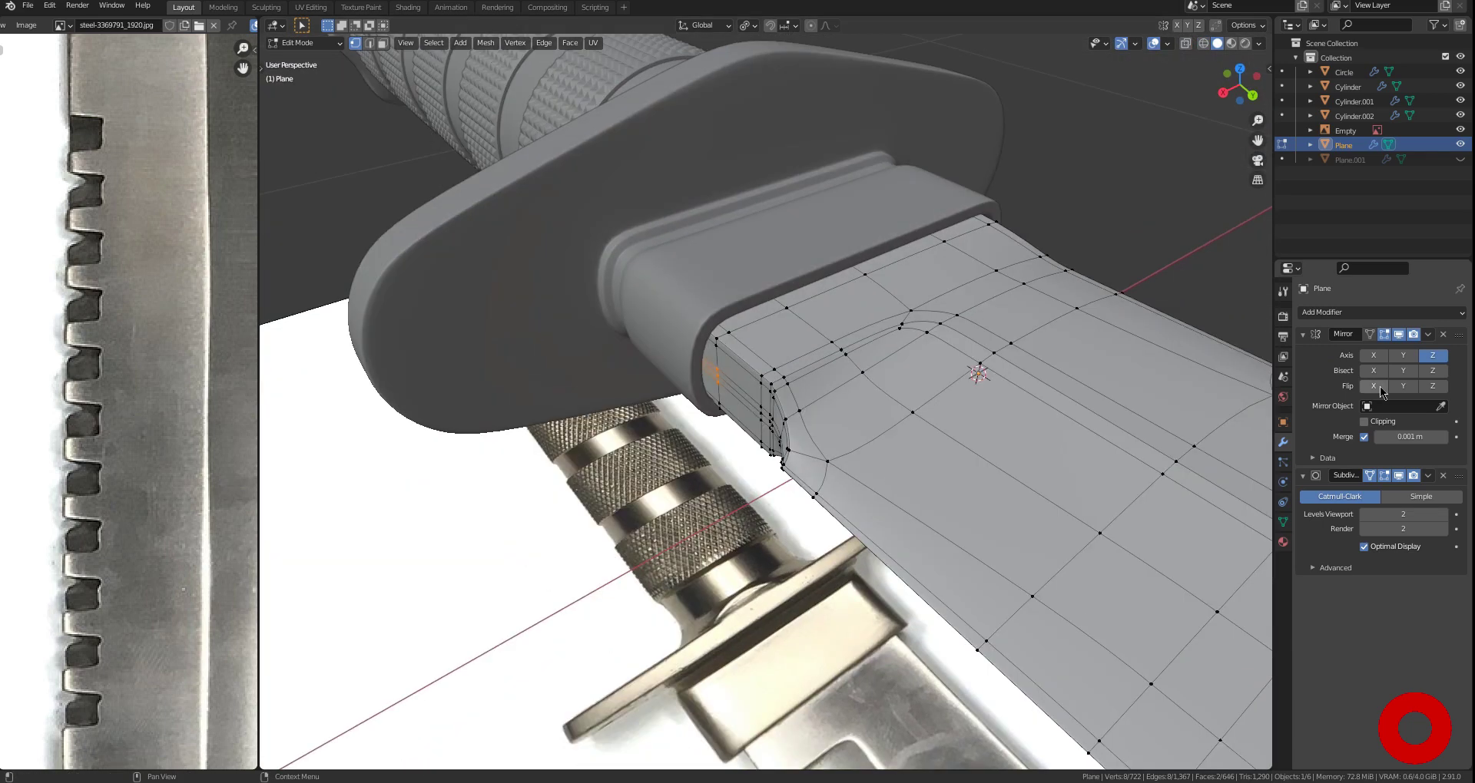
middle_click_drag(850, 433, 730, 438)
Scale the selection along Z and inspect the mirrored blade from behind
left_click(1169, 522)
middle_click_drag(1169, 522, 820, 397)
key("grave")
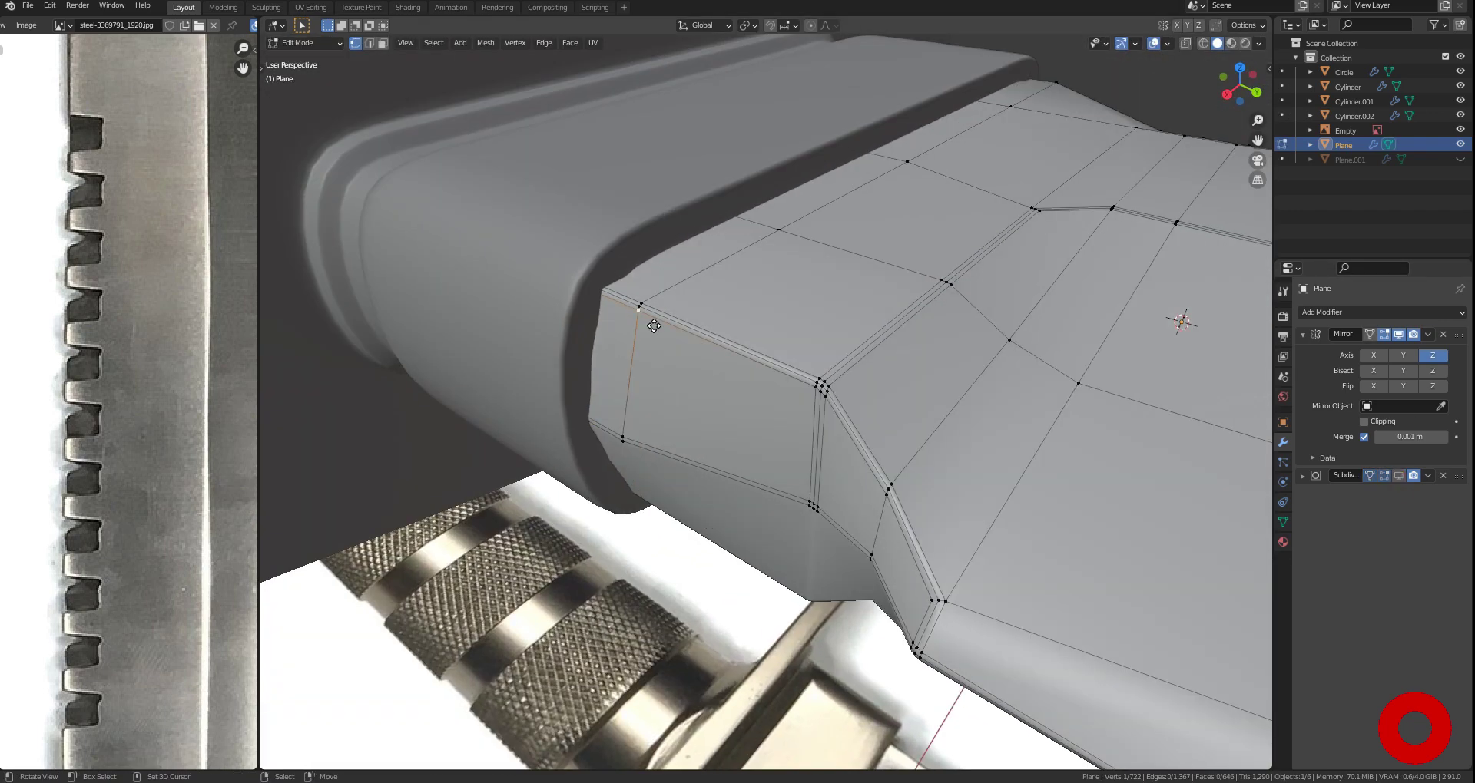
key("shift+z")
key("grave")
left_click(760, 412)
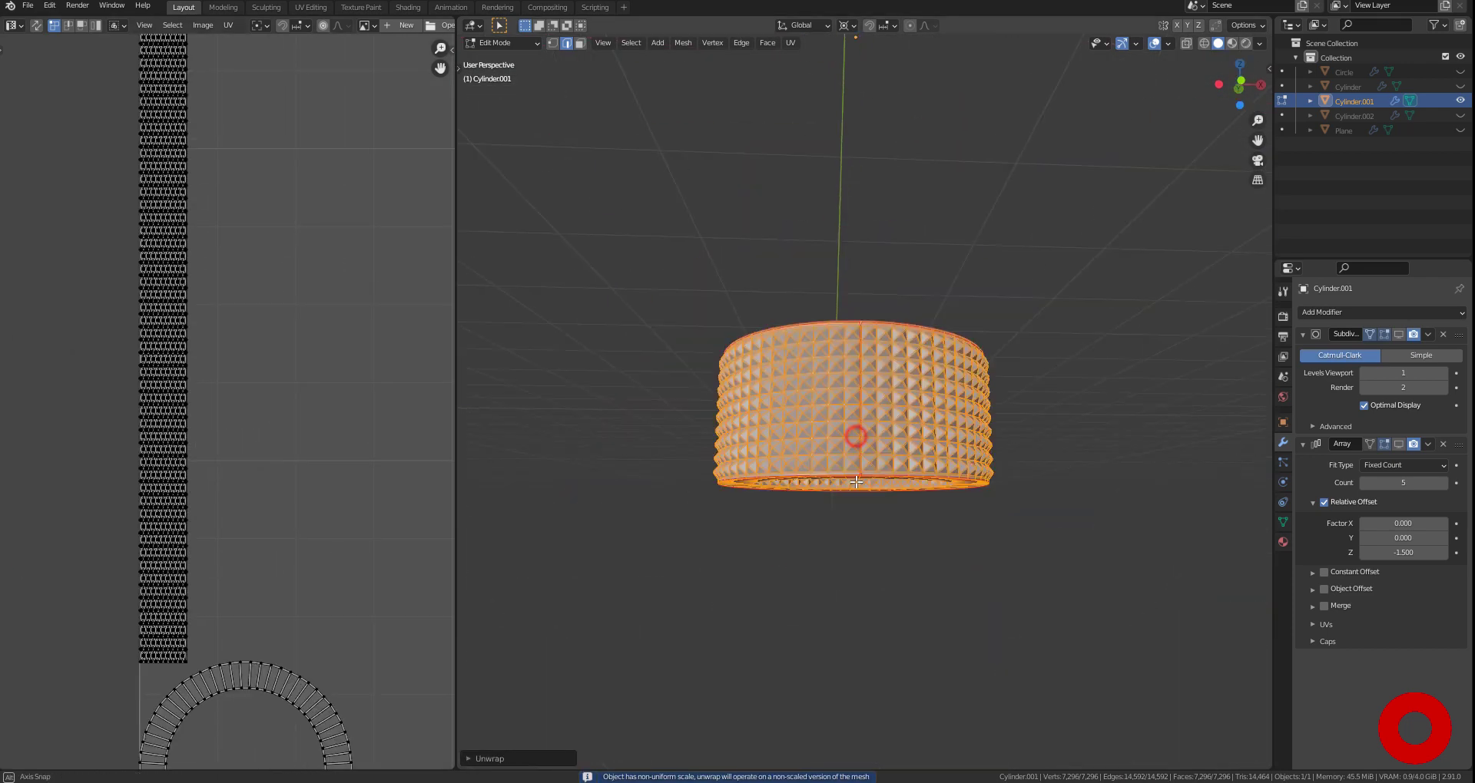
Unwrap Cylinder.001's UVs, apply its Array modifier, and hide the rings
key("u")
key("ctrl+a")
middle_click_drag(845, 461, 868, 491)
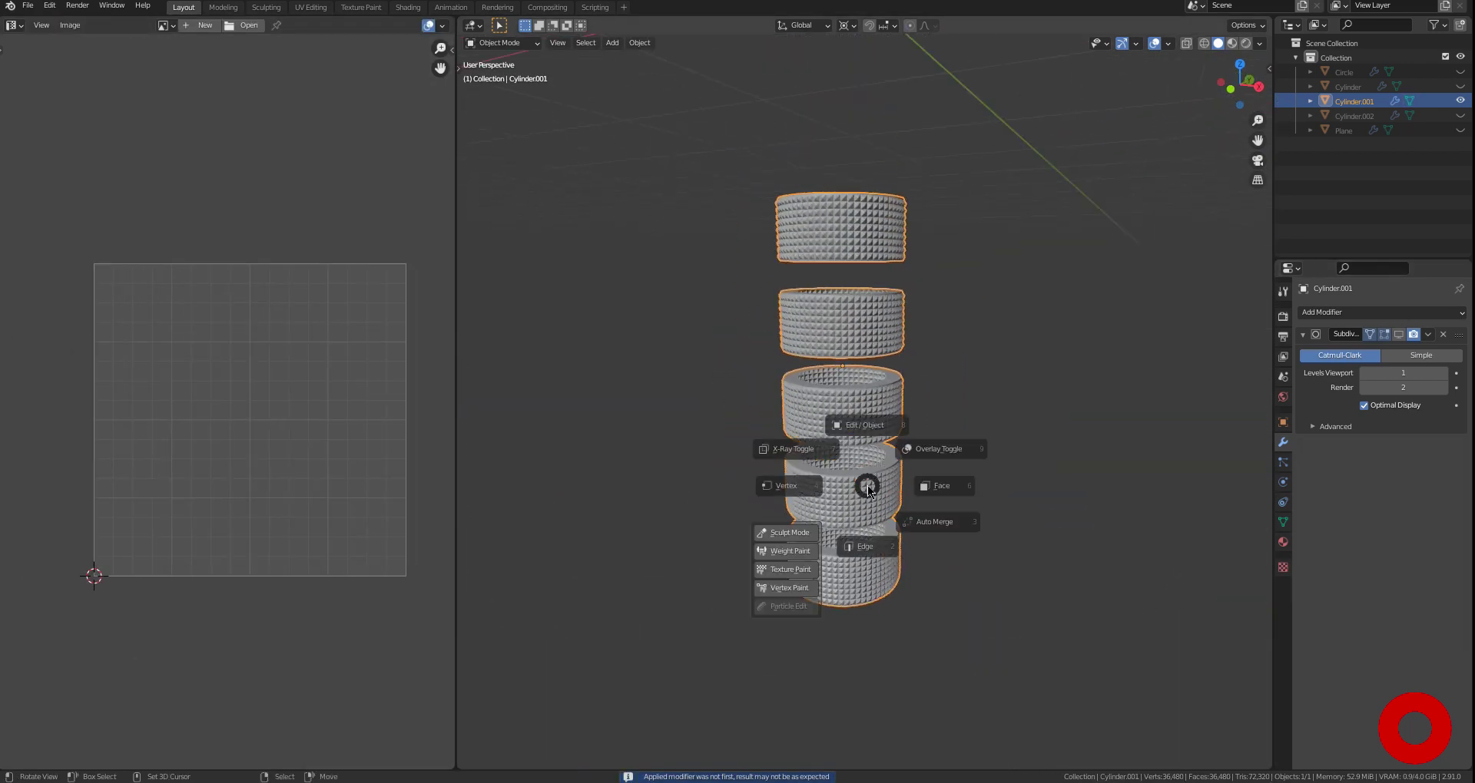
left_click(923, 436)
key("Tab")
key("h")
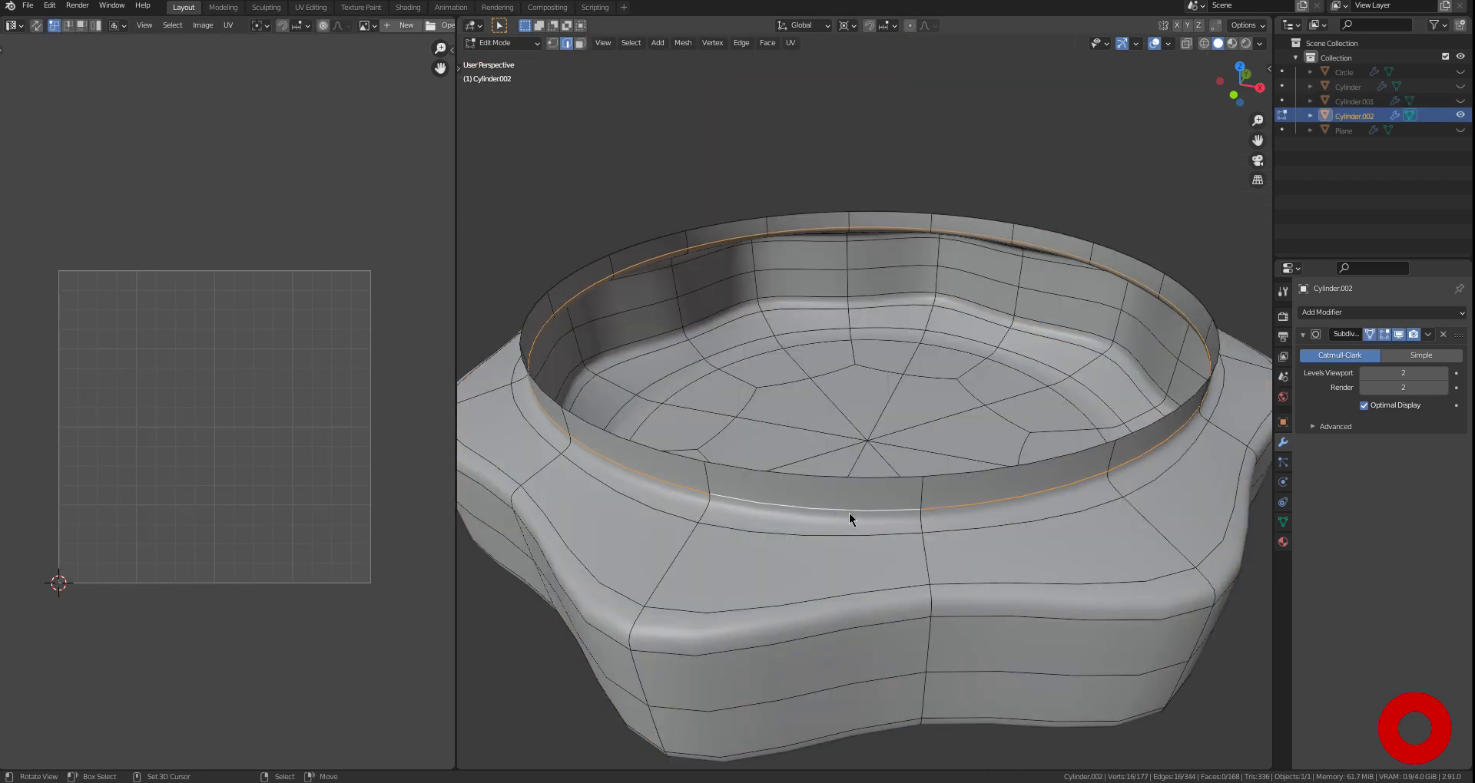
Select the whole pommel mesh (Cylinder.002) and unwrap its UVs
mouse_move(849, 513)
middle_mouse_down()
mouse_move(901, 277)
mouse_move(917, 379)
middle_mouse_up()
mouse_move(838, 436)
middle_mouse_down()
mouse_move(917, 440)
mouse_move(897, 416)
middle_mouse_up()
key("u")
left_click(917, 431)
key("a")
scroll(897, 416, "down", 3)
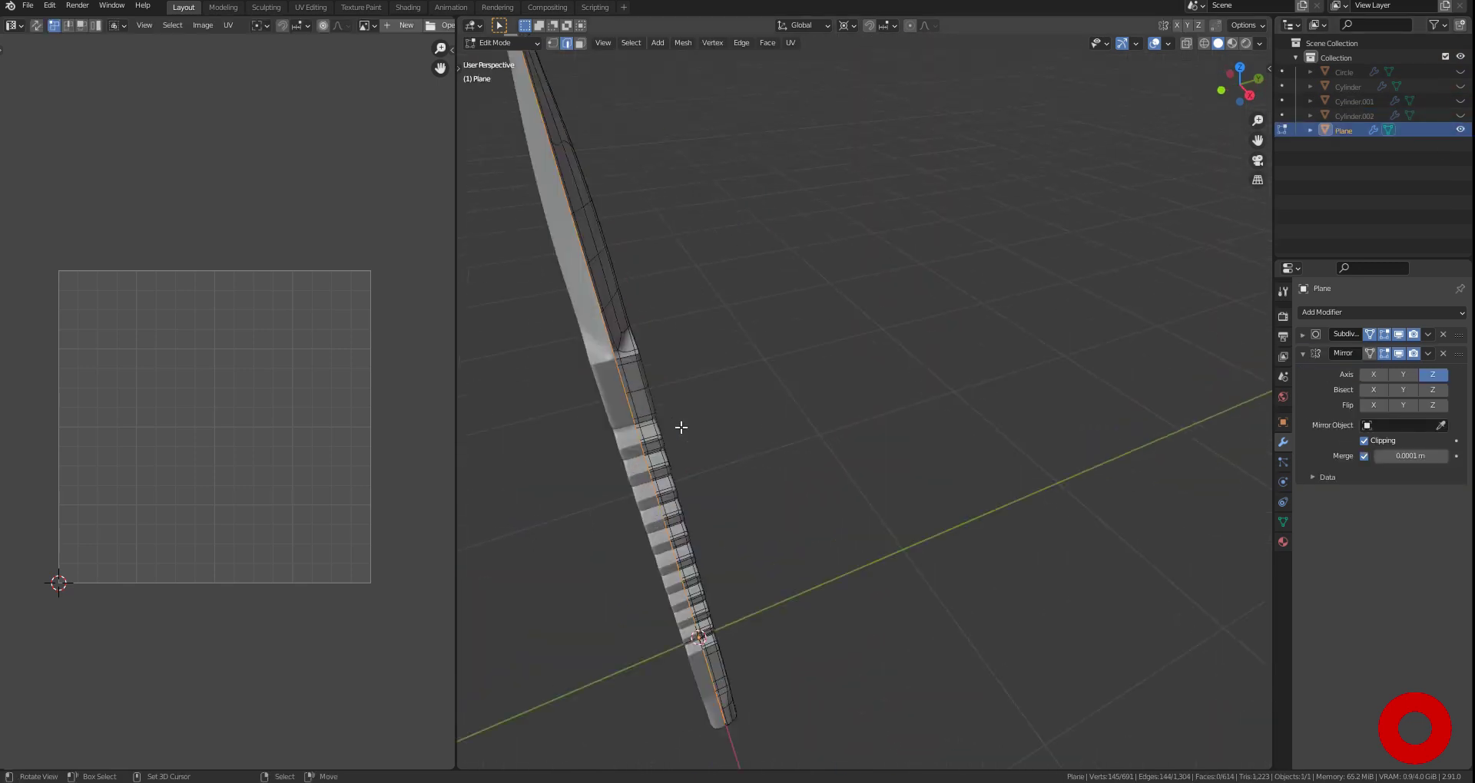
Unwrap the blade Plane's UVs in Edit Mode
key("Tab")
key("u")
left_click(883, 590)
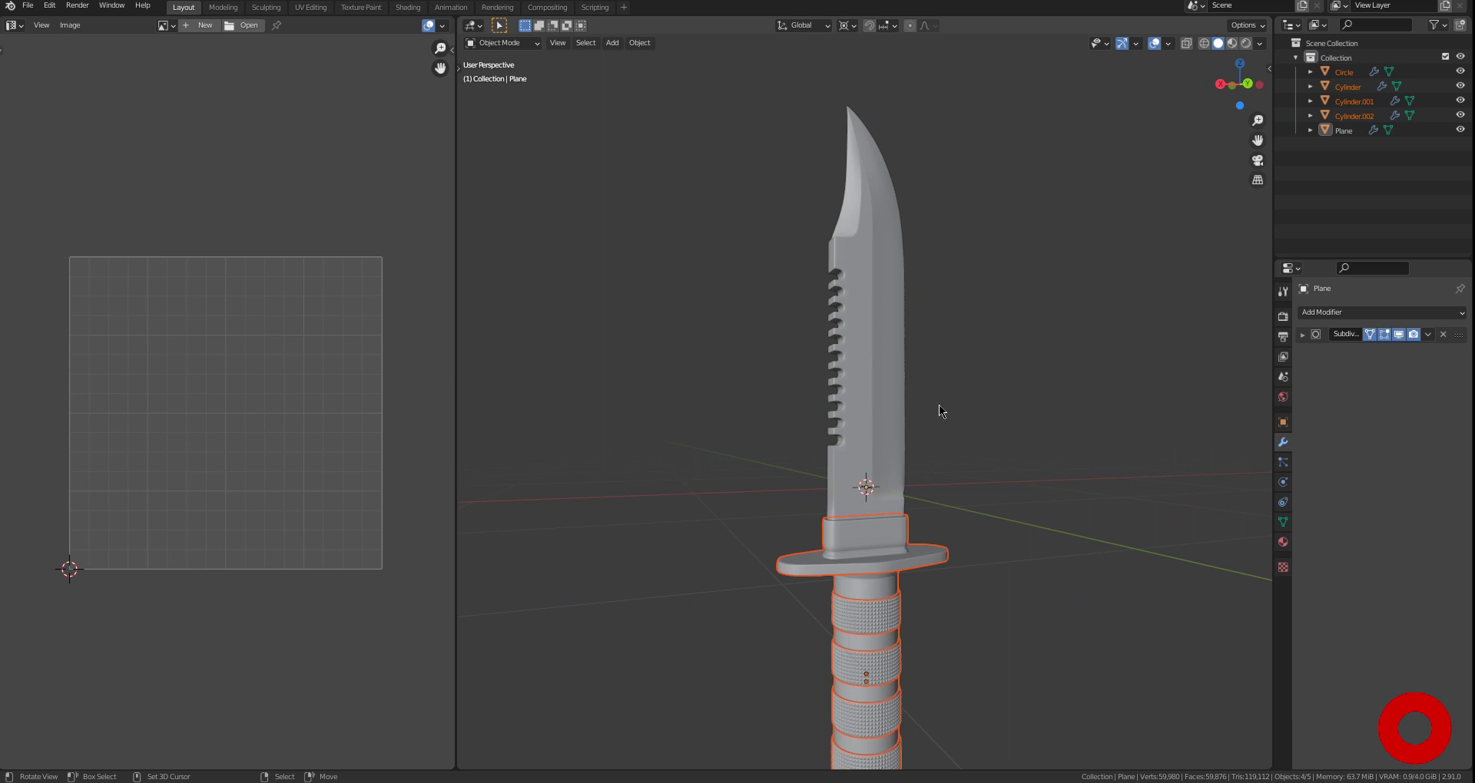
Join all knife parts into one object and check the combined mesh
key("ctrl+j")
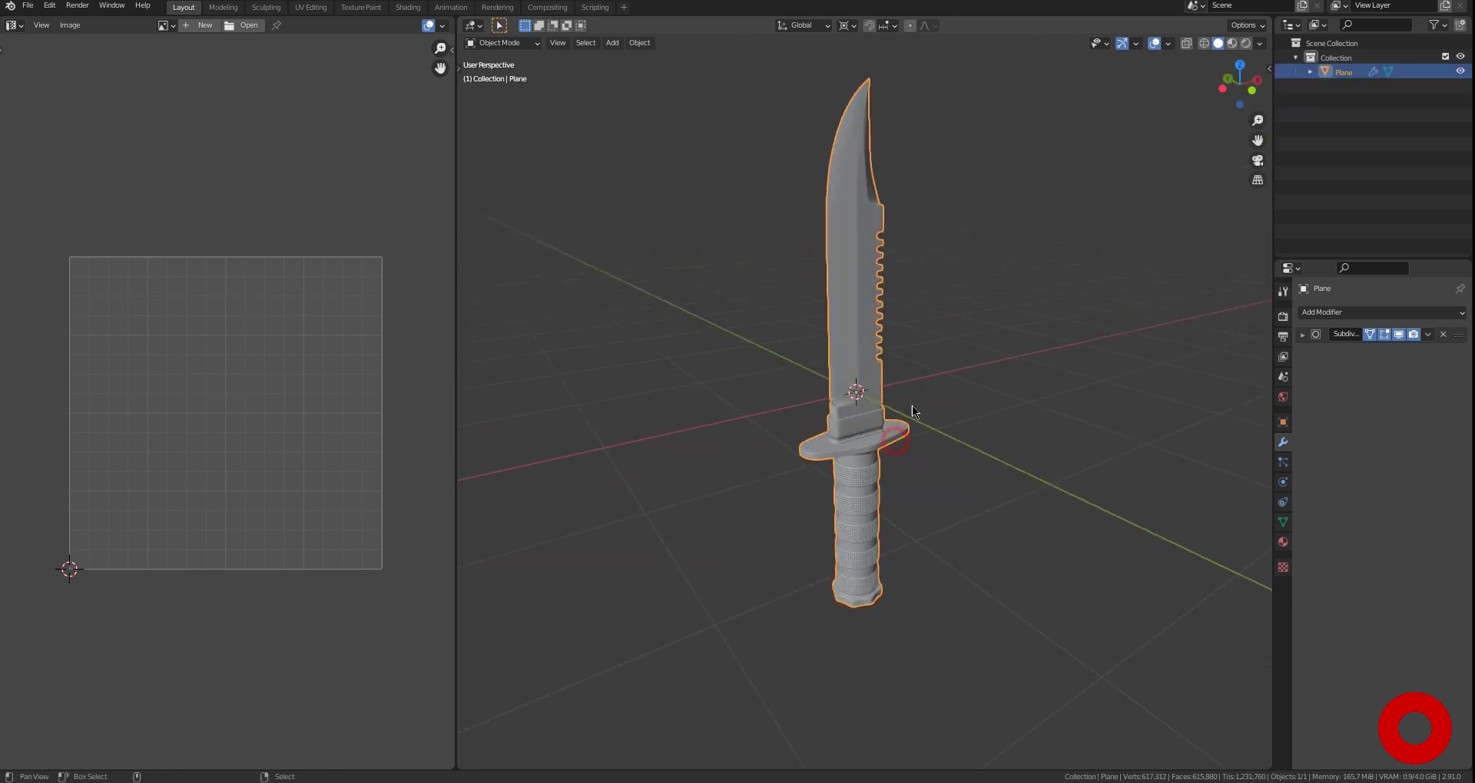
key("Tab")
left_click(1302, 334)
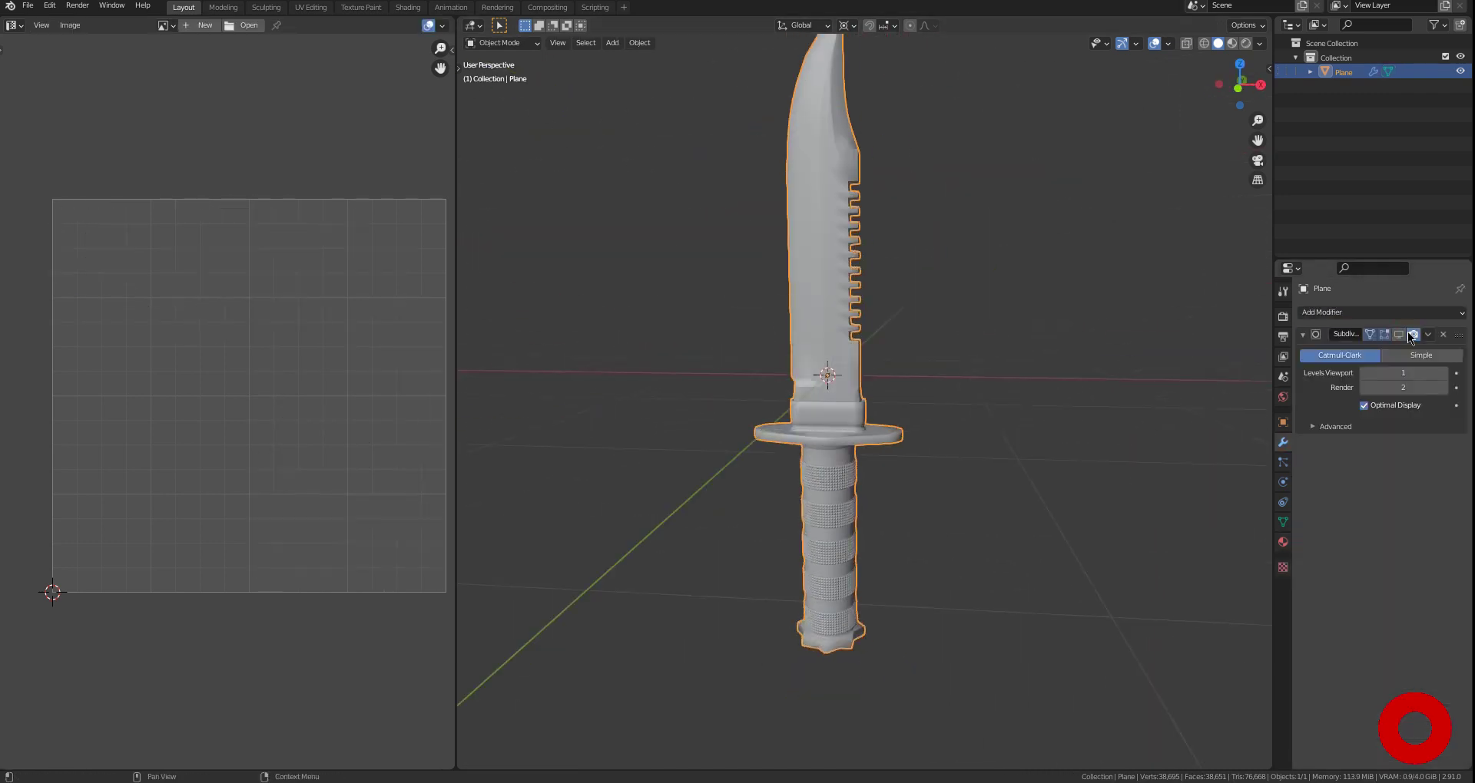
key("alt+Tab")
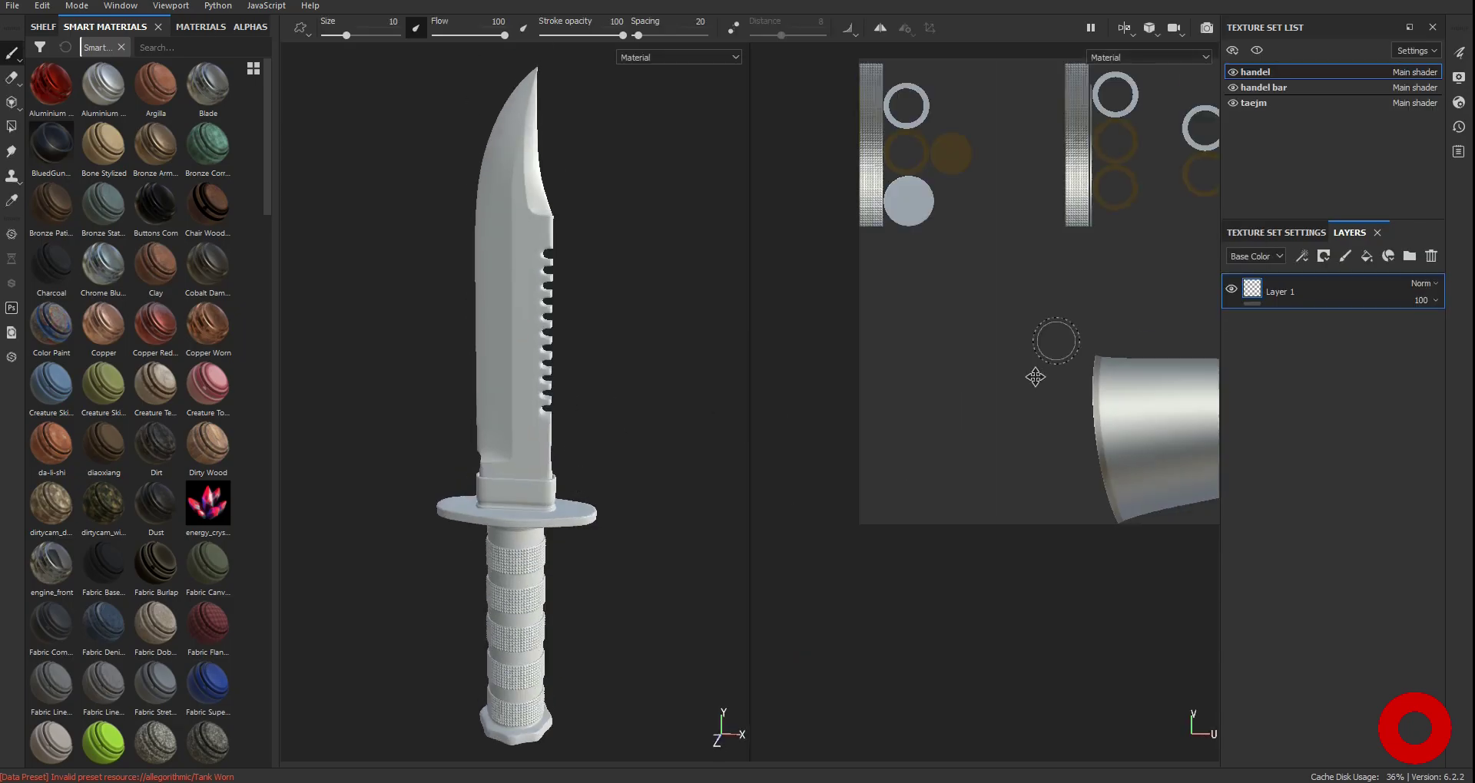
Create the knife project, bake mesh maps, and apply Bronze Armor and Steel Medieval Stylized materials
left_click(1378, 421)
left_click(912, 628)
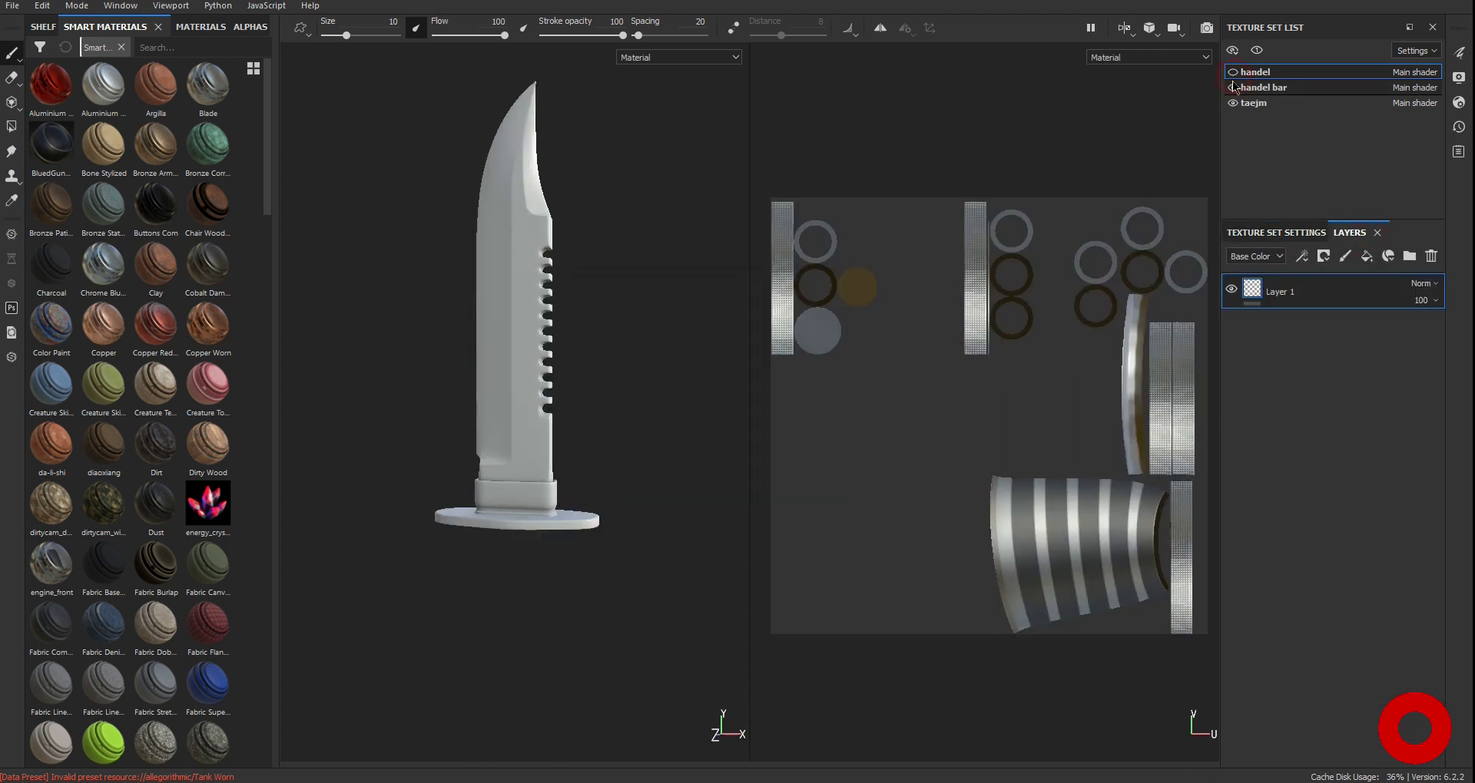
scroll(130, 384, "down", 15)
left_click_drag(156, 376, 449, 576)
scroll(557, 326, "up", 3)
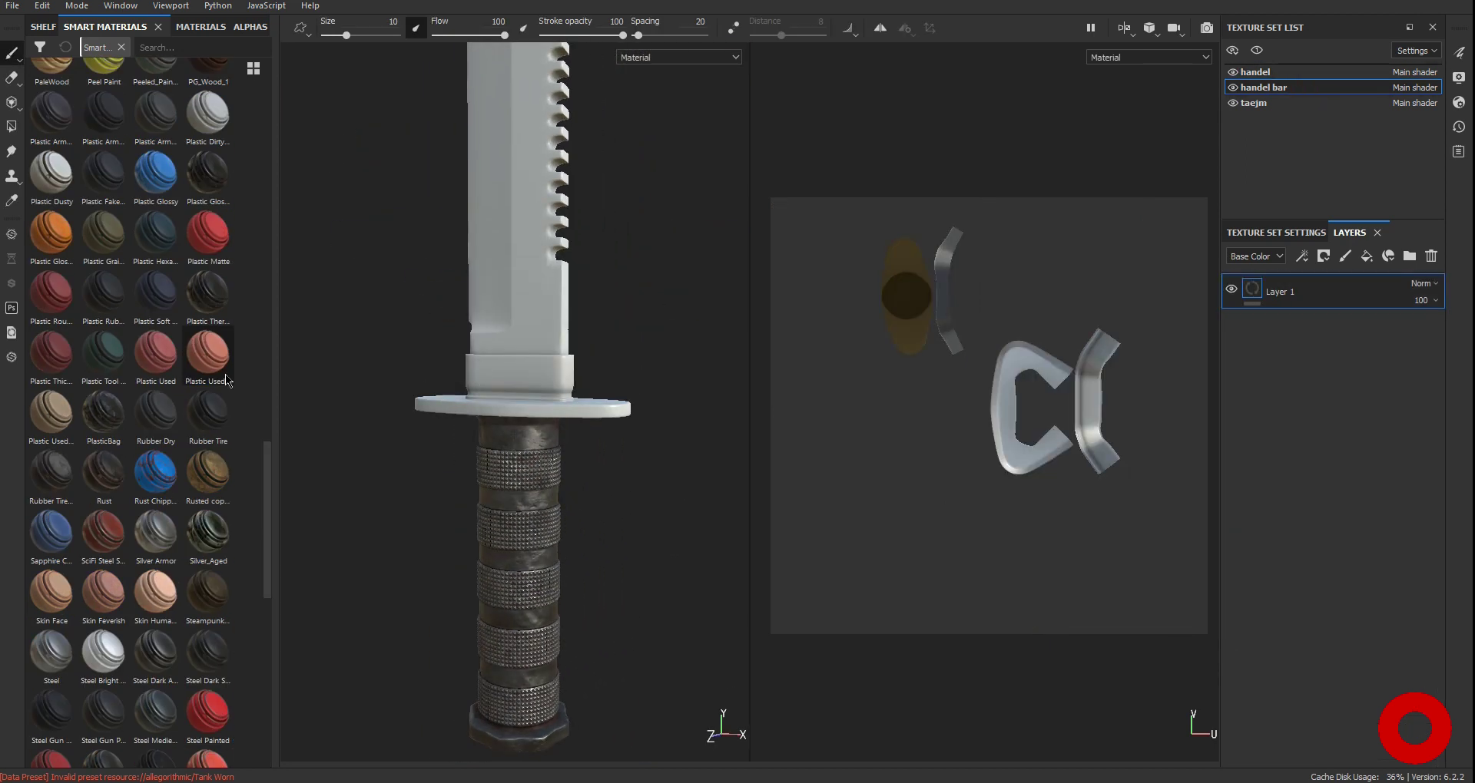
scroll(486, 398, "up", 5)
scroll(553, 391, "down", 5)
scroll(140, 366, "down", 10)
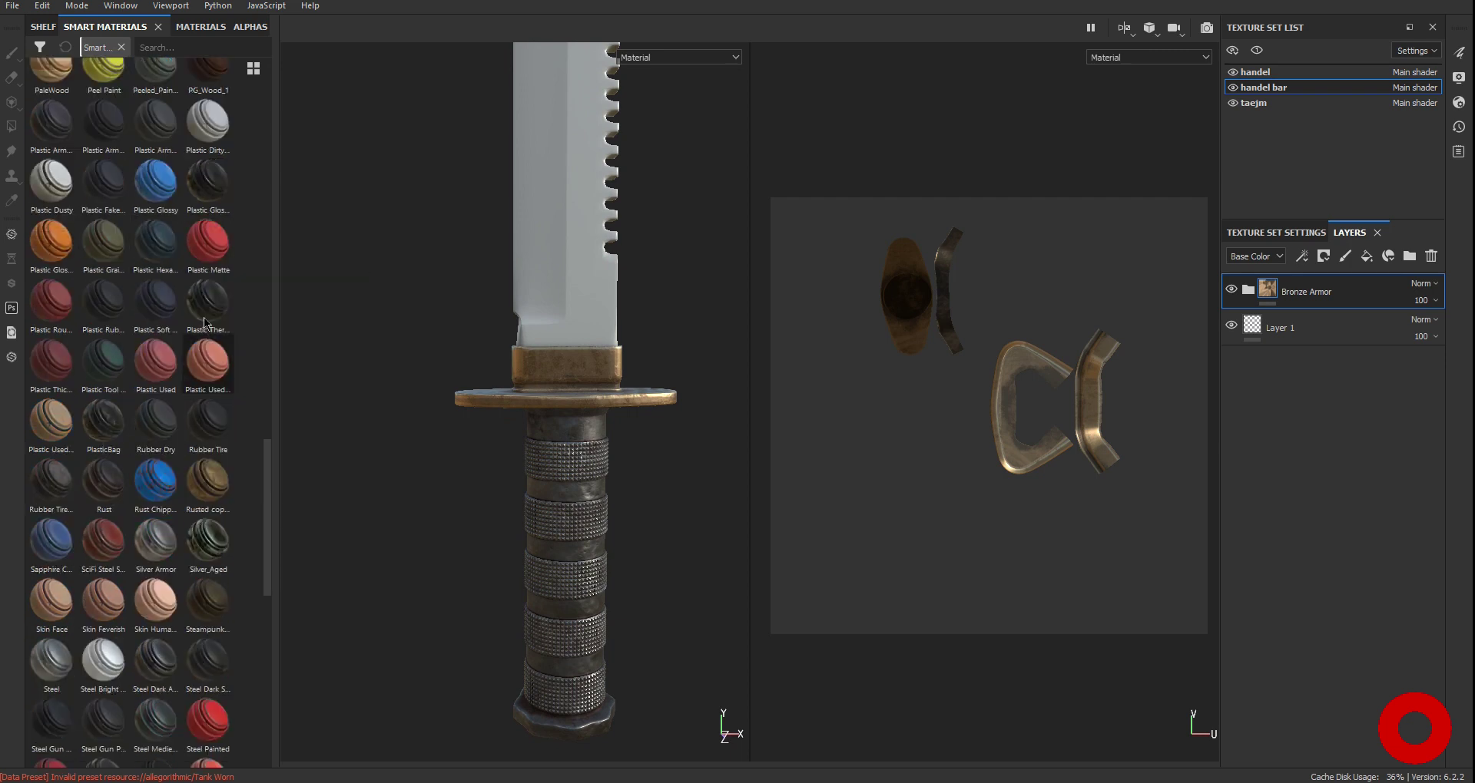
scroll(176, 338, "down", 5)
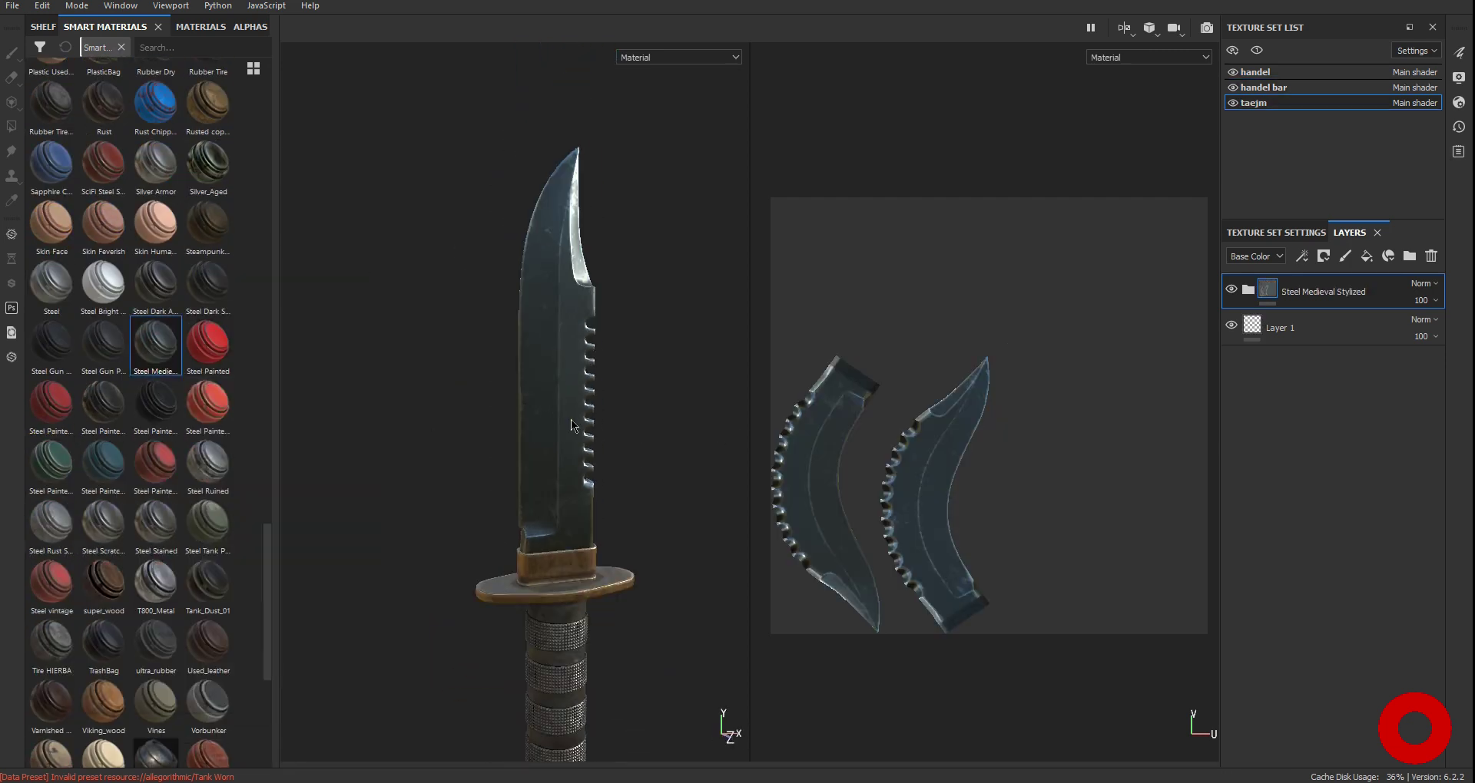
Export all the texture maps, then bring up Blender's file browser
key("ctrl+shift+e")
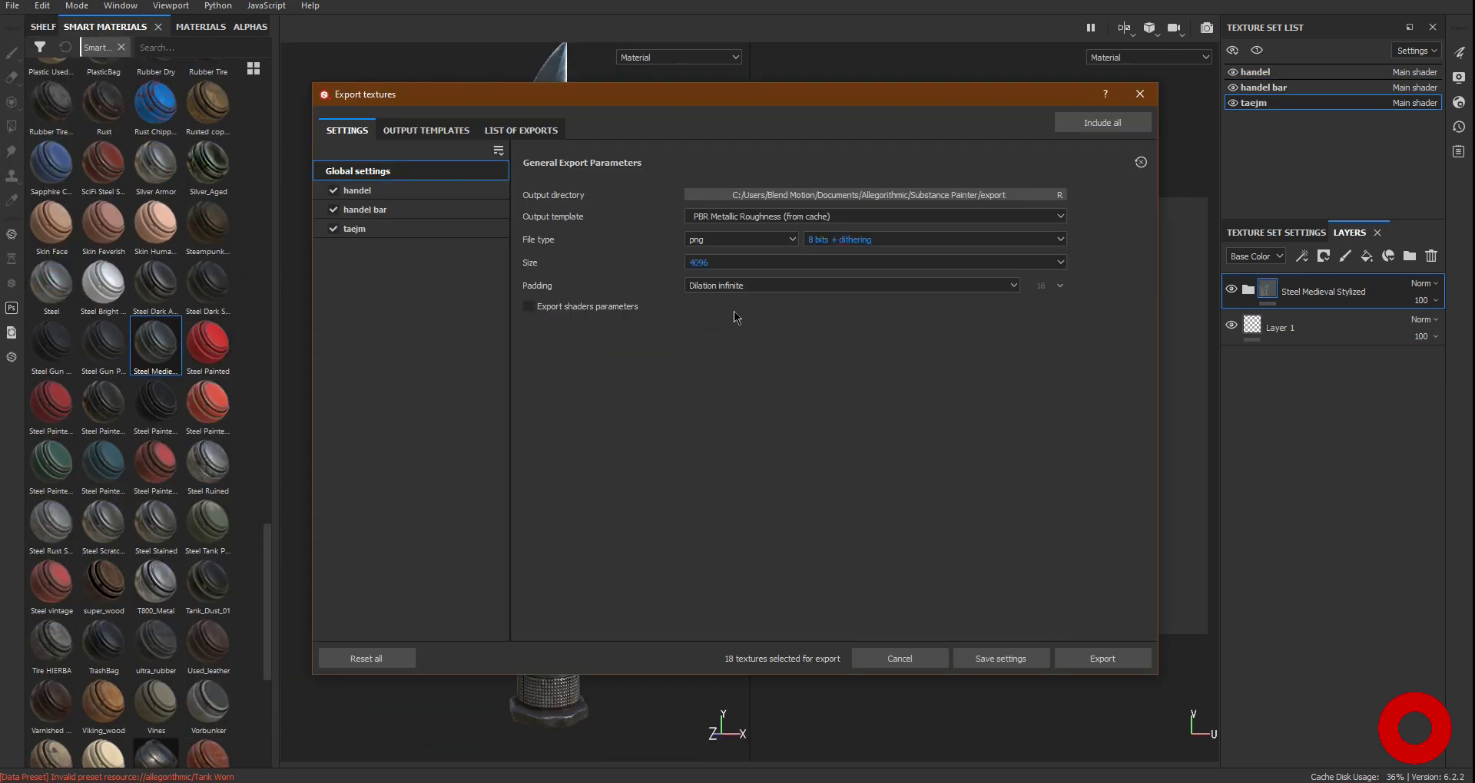
left_click(1103, 658)
key("alt+Tab")
key("ctrl+o")
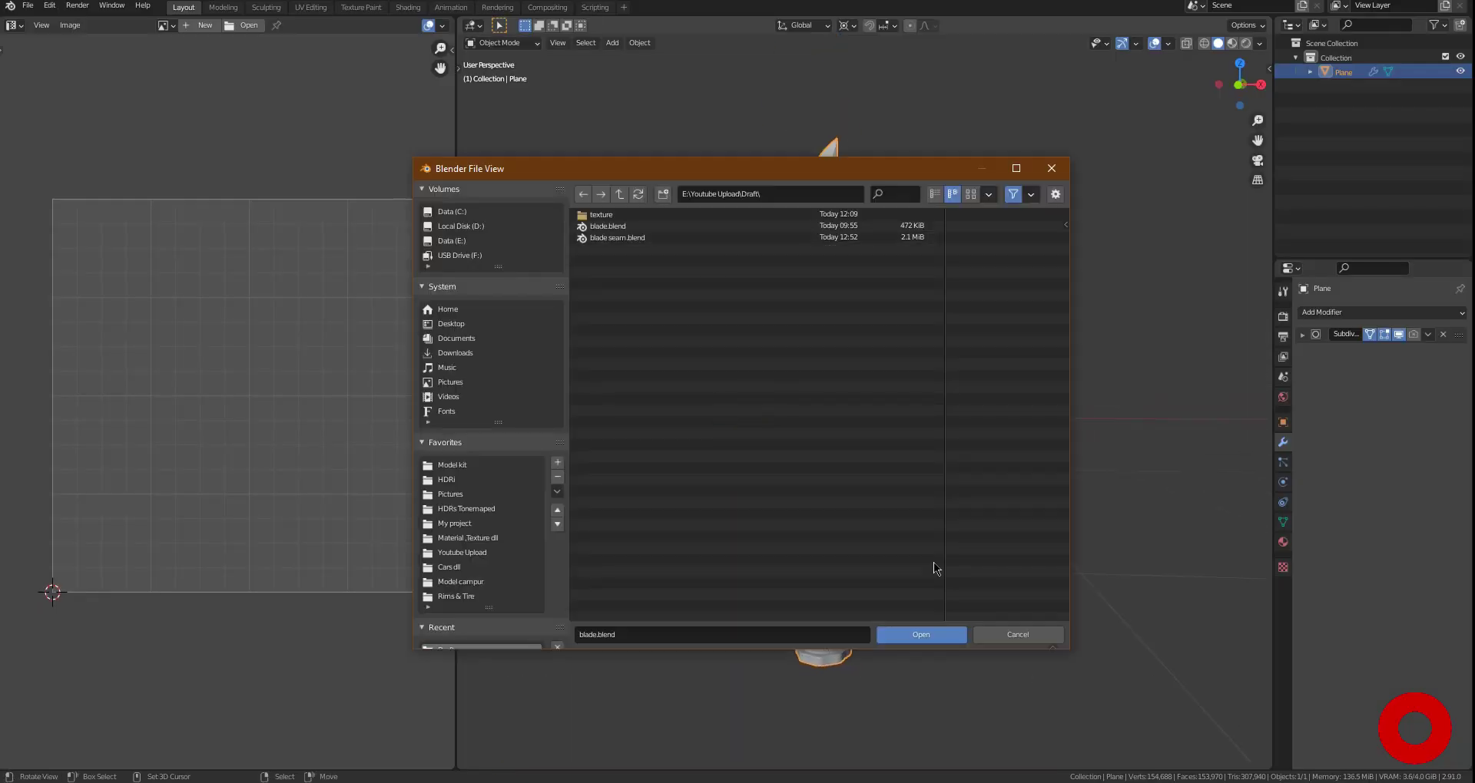
Open the saved knife .blend file
double_click(667, 237)
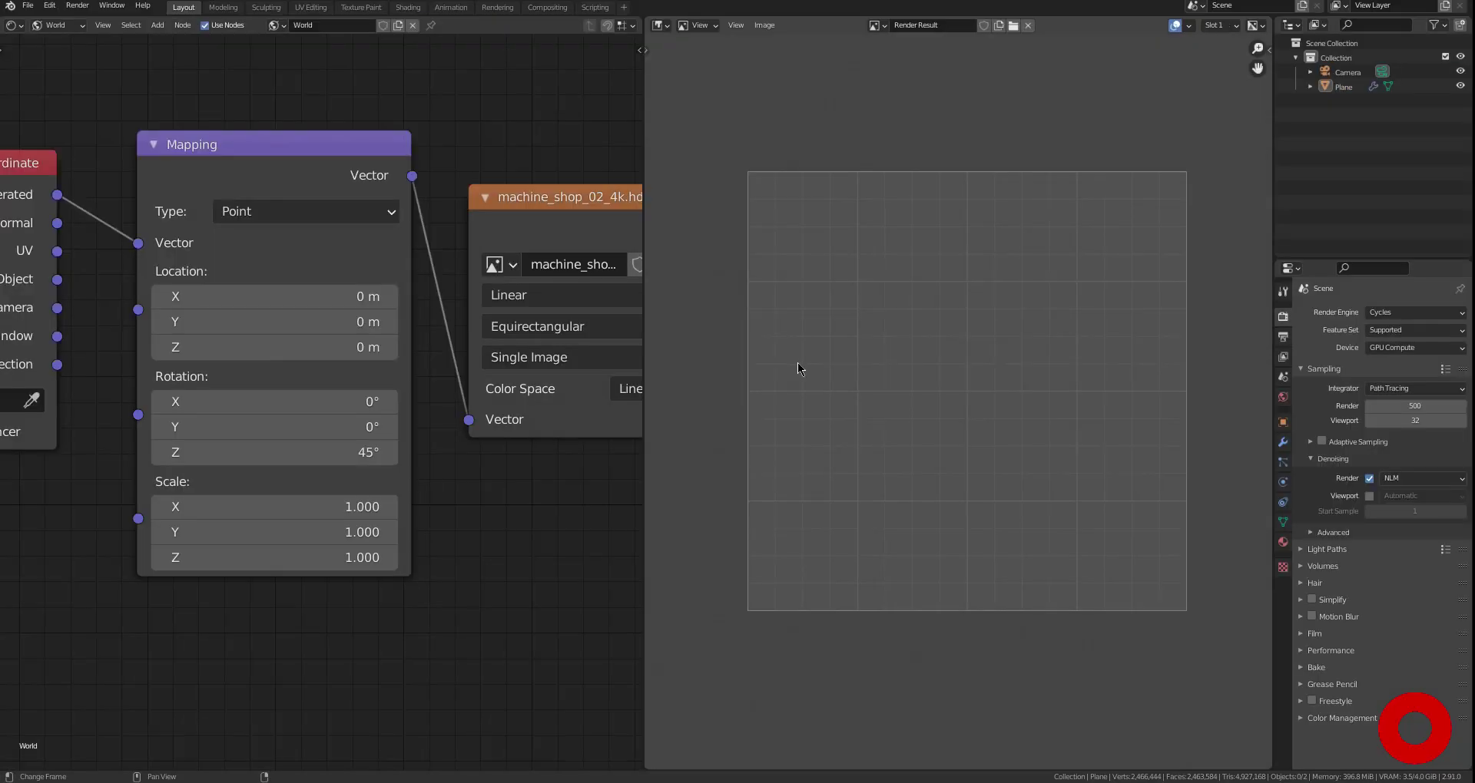